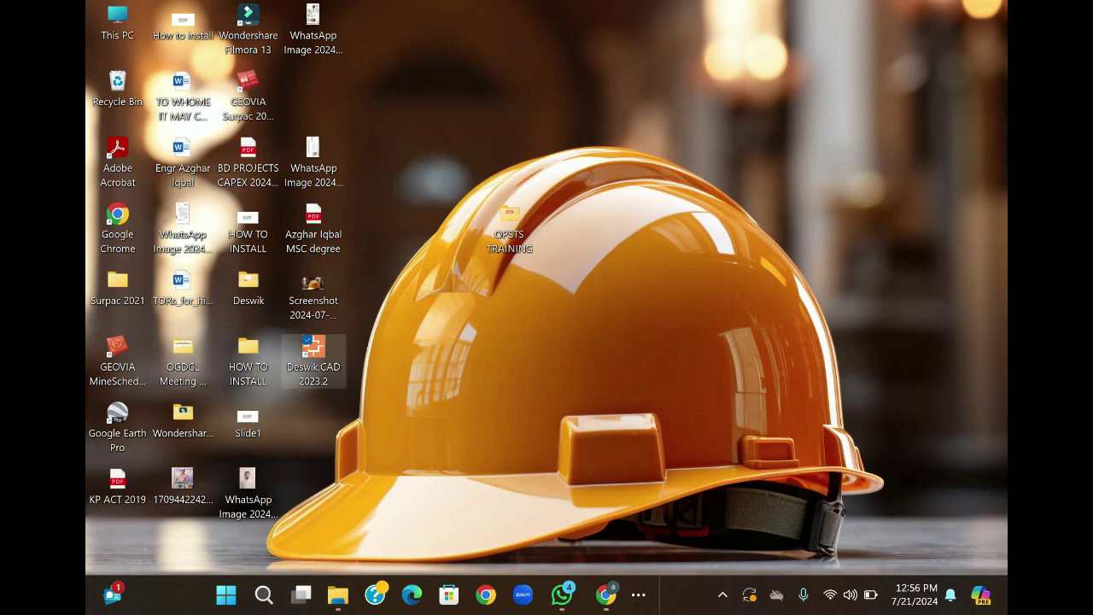
- Launch Deswik.CAD 2023.2 and create a new blank document
double_click(313, 358)
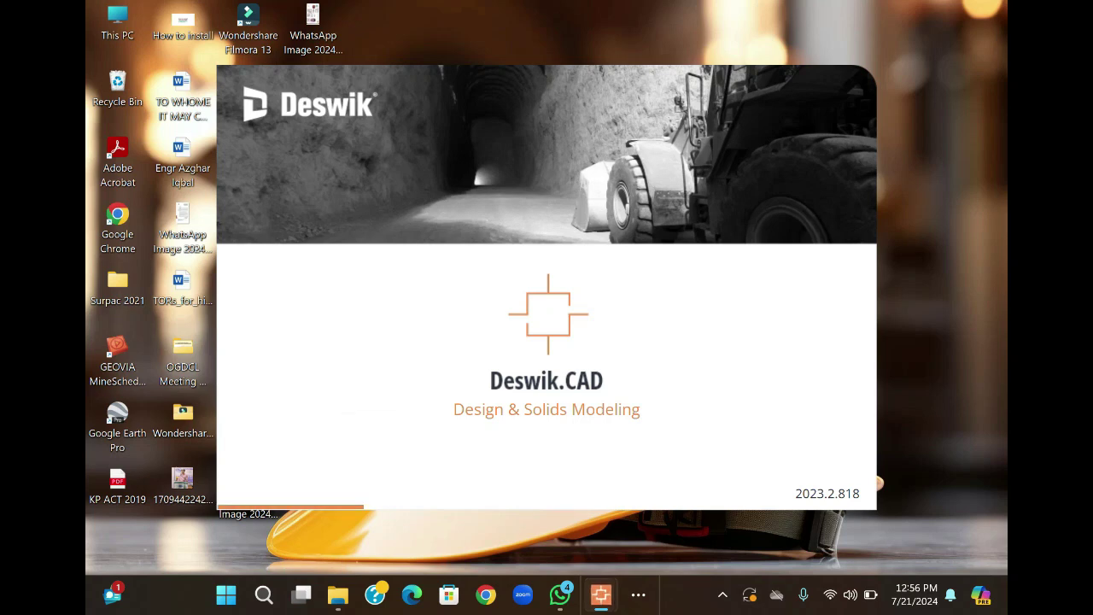
mouse_move(601, 595)
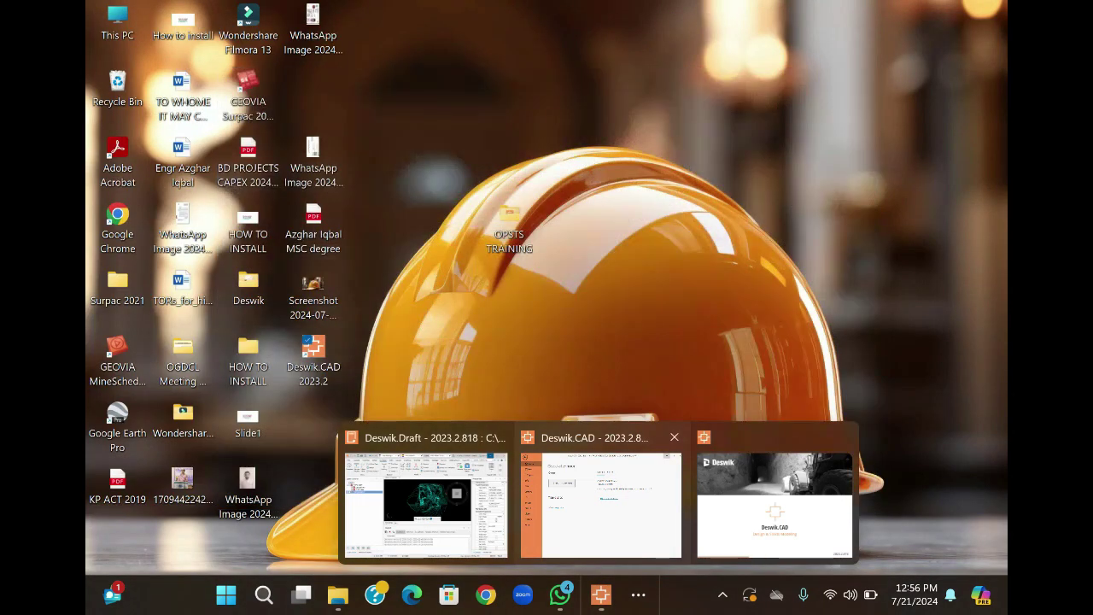
click(600, 504)
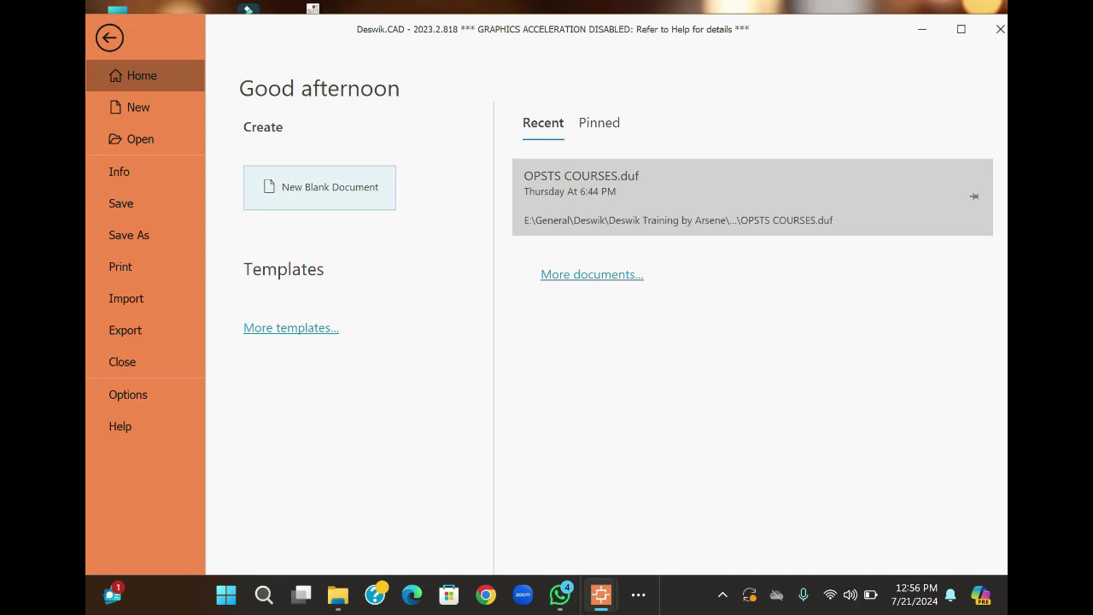
click(319, 187)
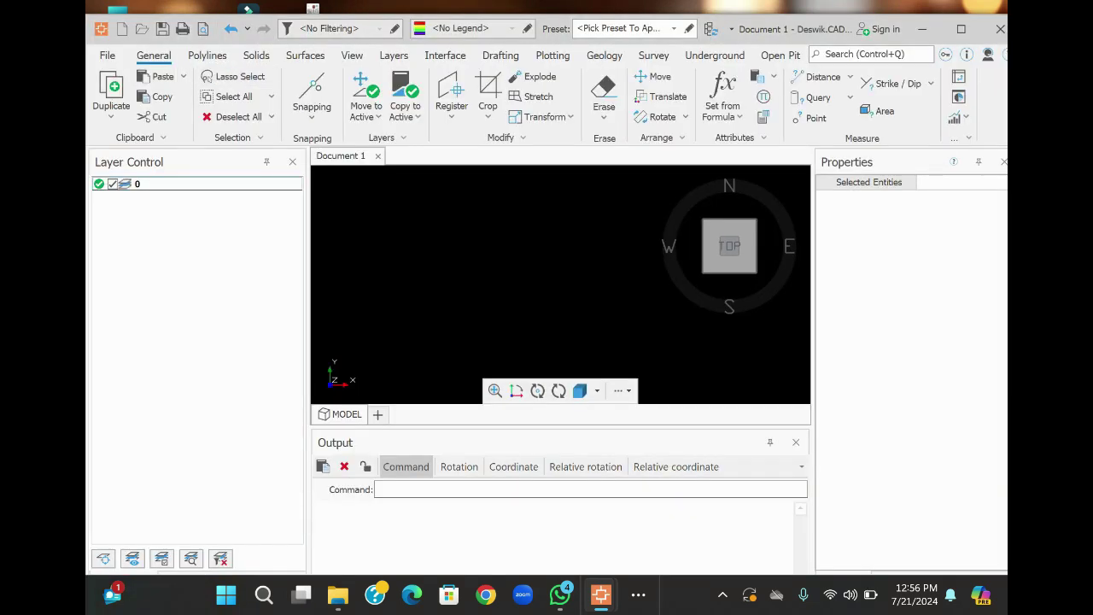
- Import the CAD file TOPO.dxf with its GEOMETRY and TOPO-999 layers, using the default loader
click(107, 55)
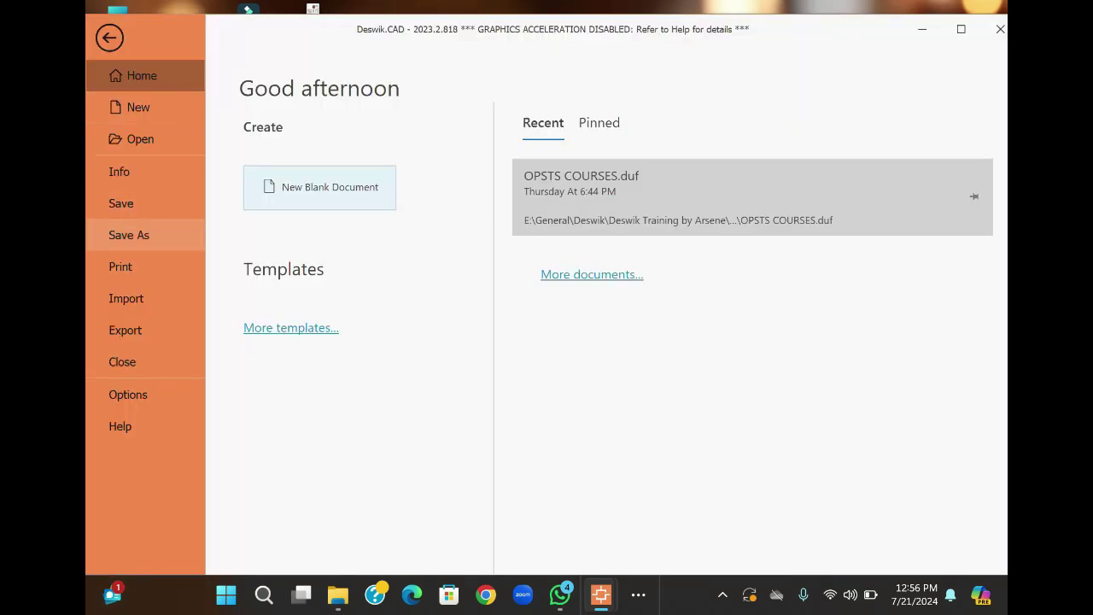
click(125, 298)
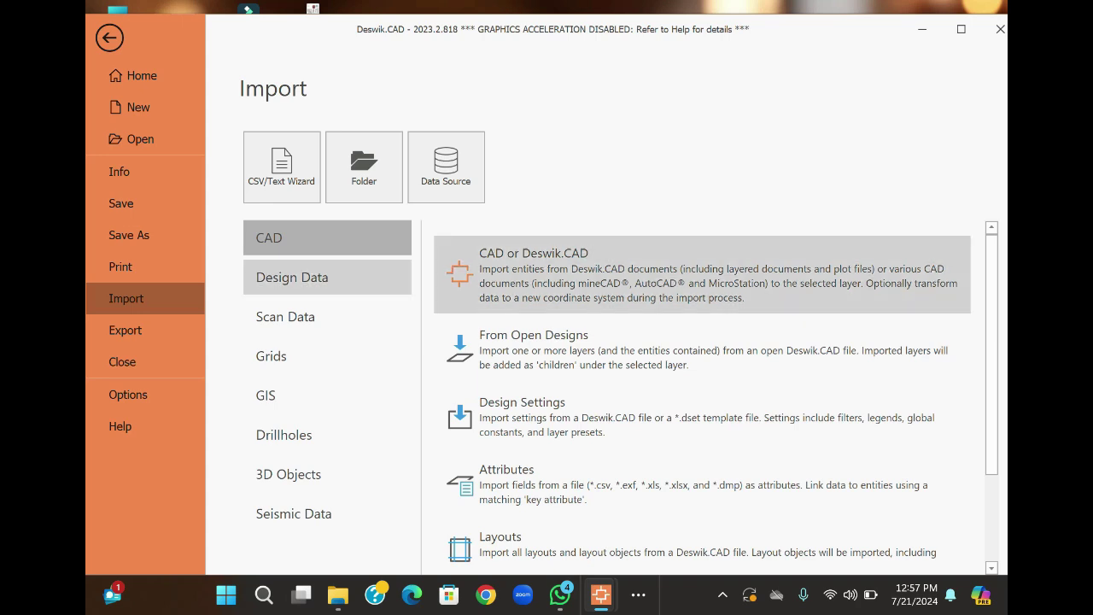
click(702, 275)
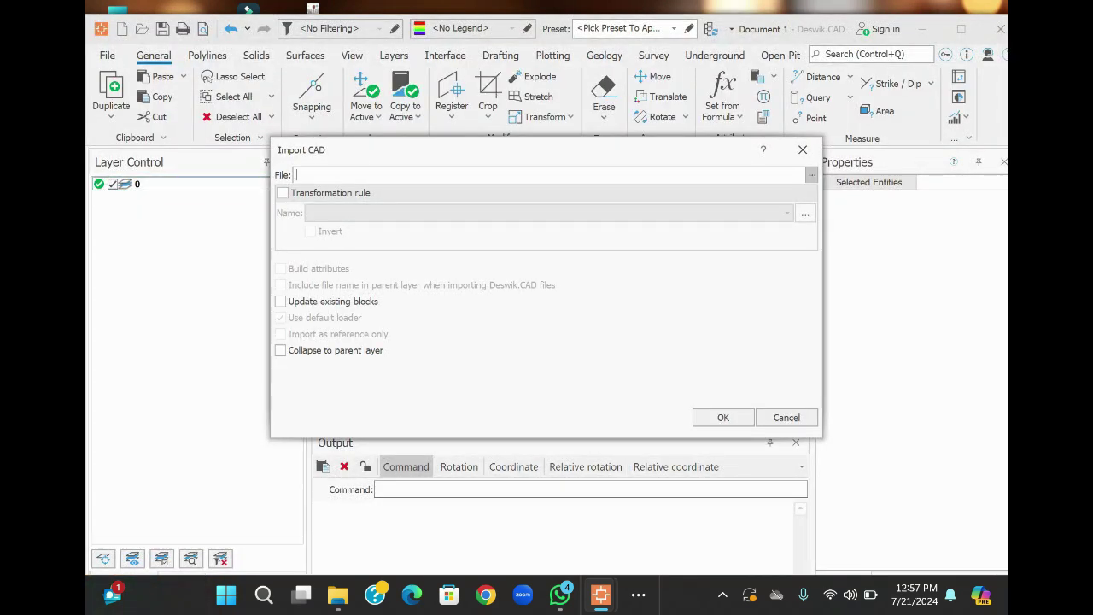
click(811, 174)
click(464, 223)
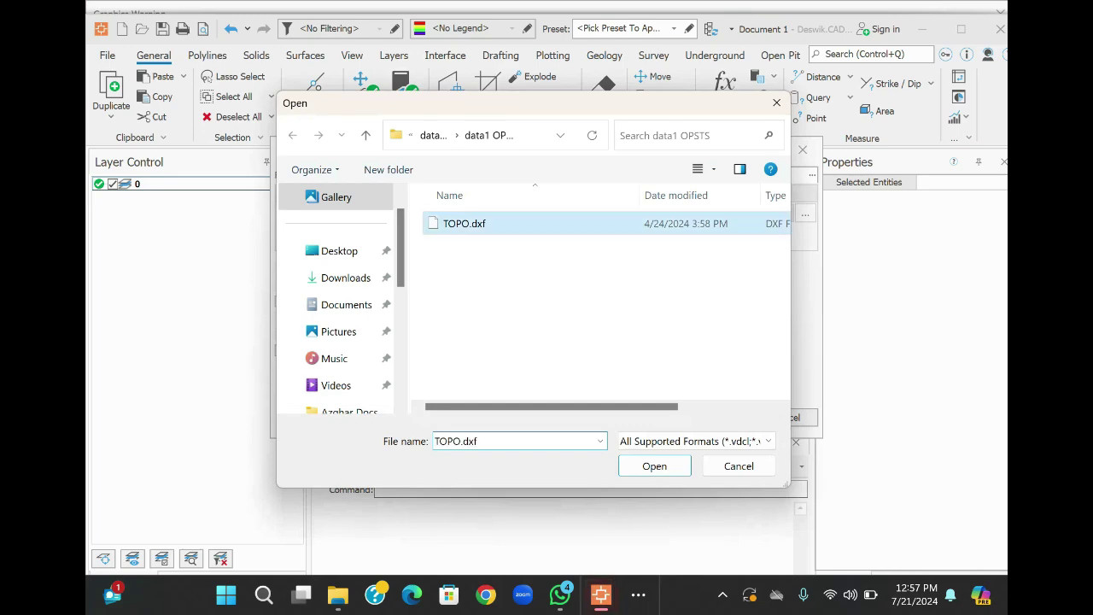
key(Return)
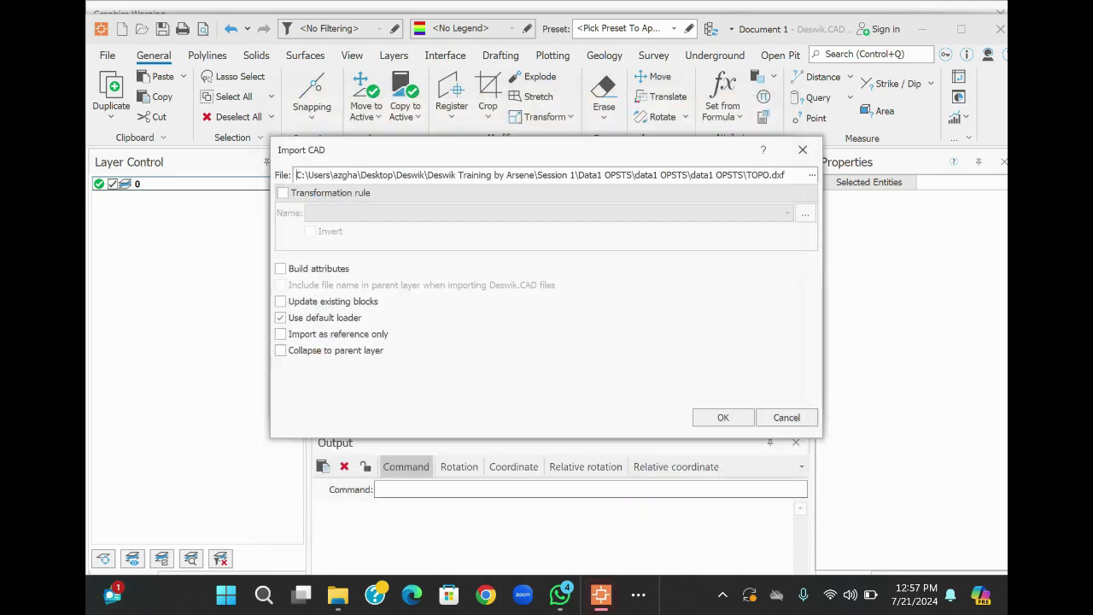
click(723, 417)
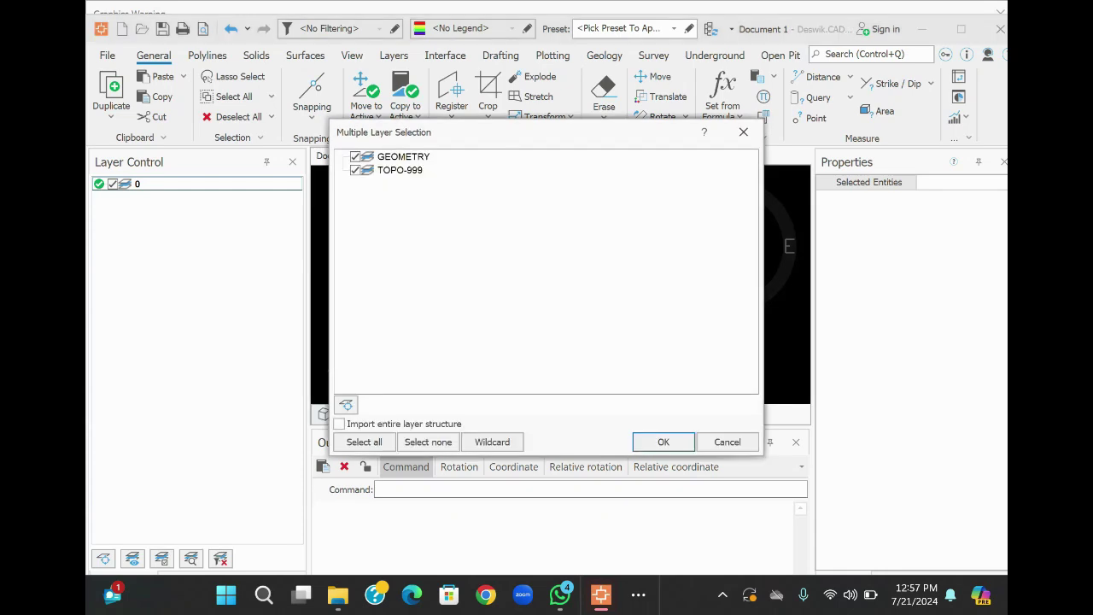
click(664, 442)
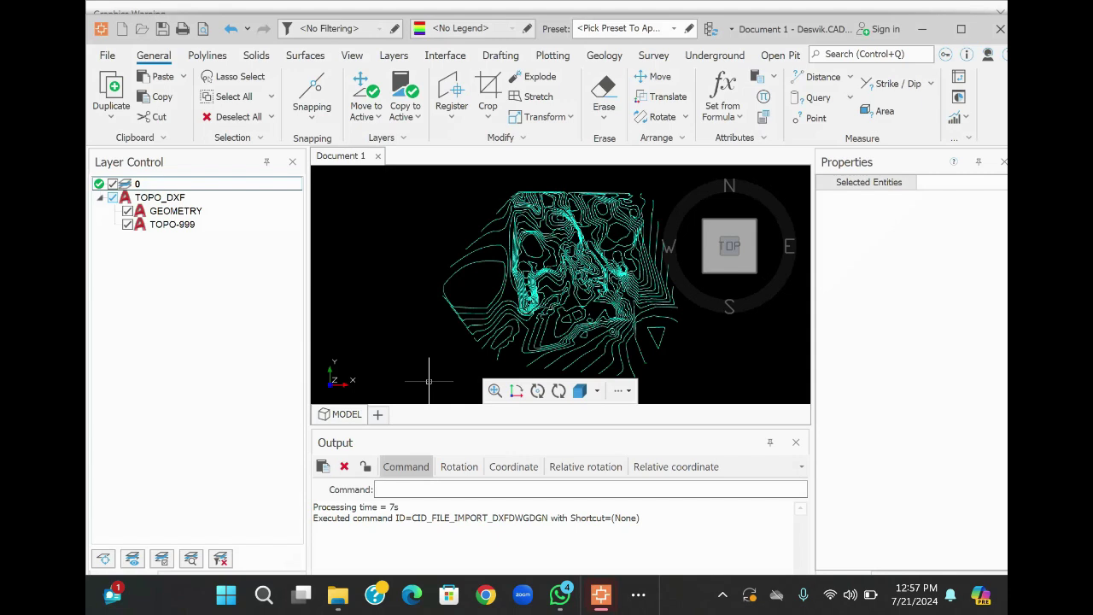
- Add a new layer named Topography and make it the active layer
right_click(134, 261)
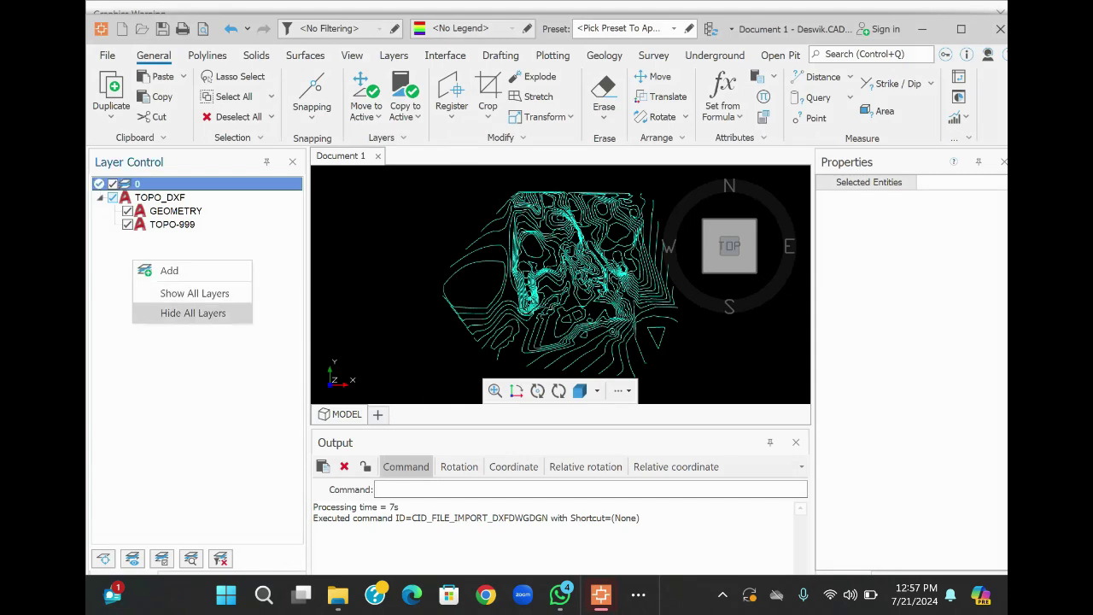
click(166, 270)
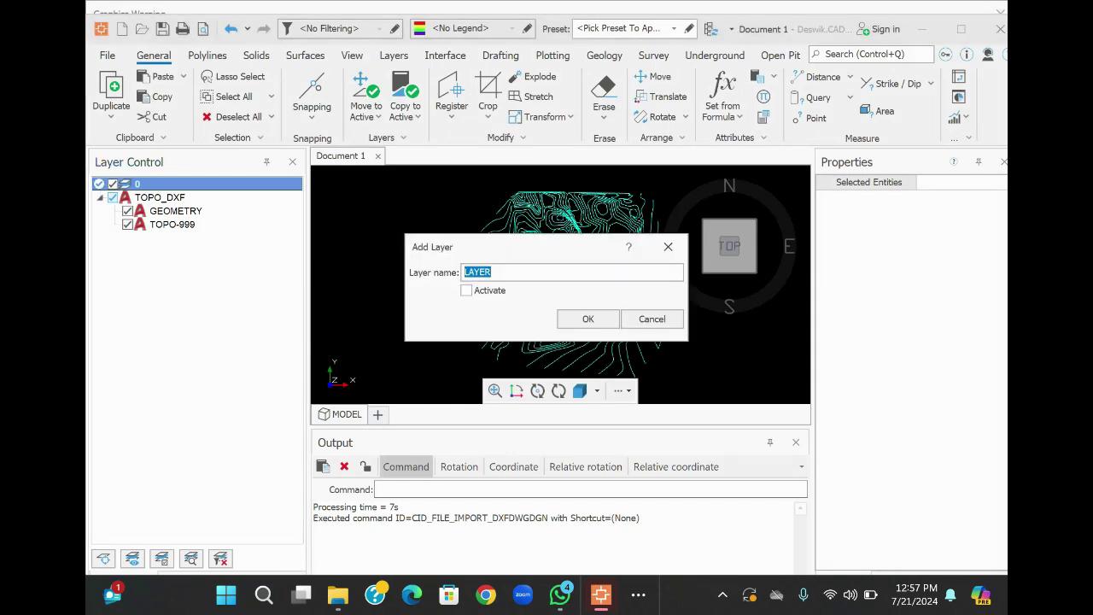
text(Topography)
key(Tab)
key(space)
key(Tab)
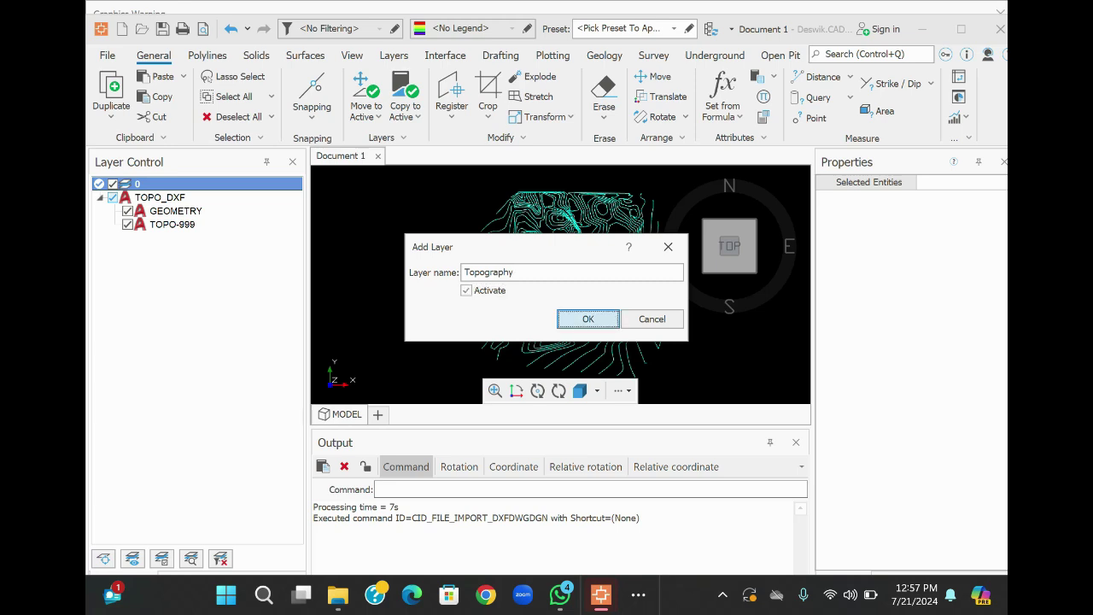
click(598, 318)
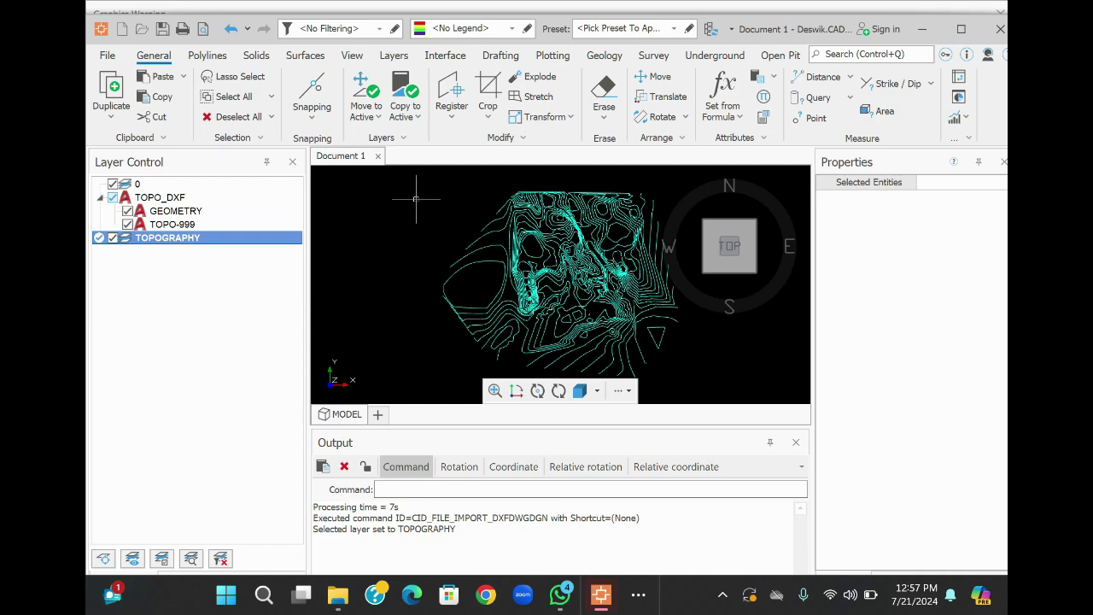
- Tessellate all the imported contour polylines into a surface on the TOPOGRAPHY layer with face color 16
scroll(416, 197, down, 2)
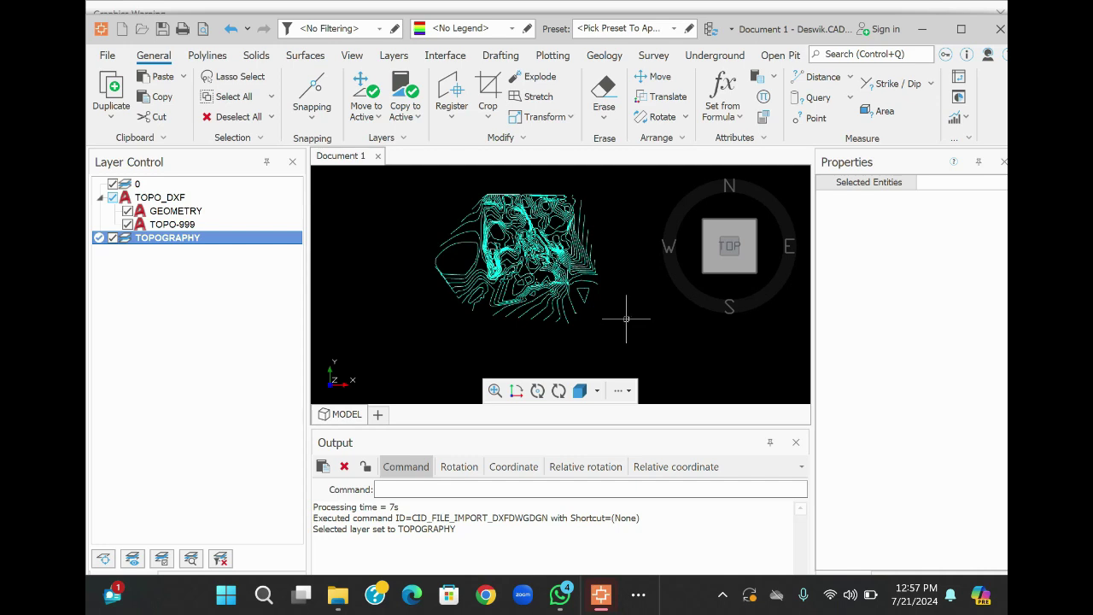
mouse_move(625, 318)
mouse_down()
mouse_move(433, 233)
mouse_move(425, 169)
mouse_up()
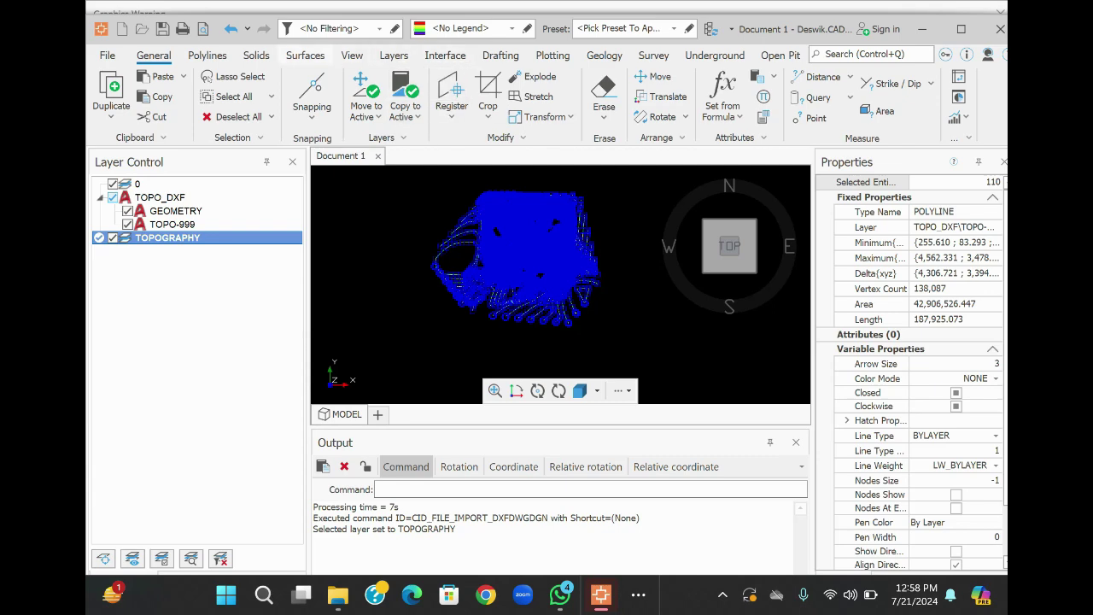
click(305, 54)
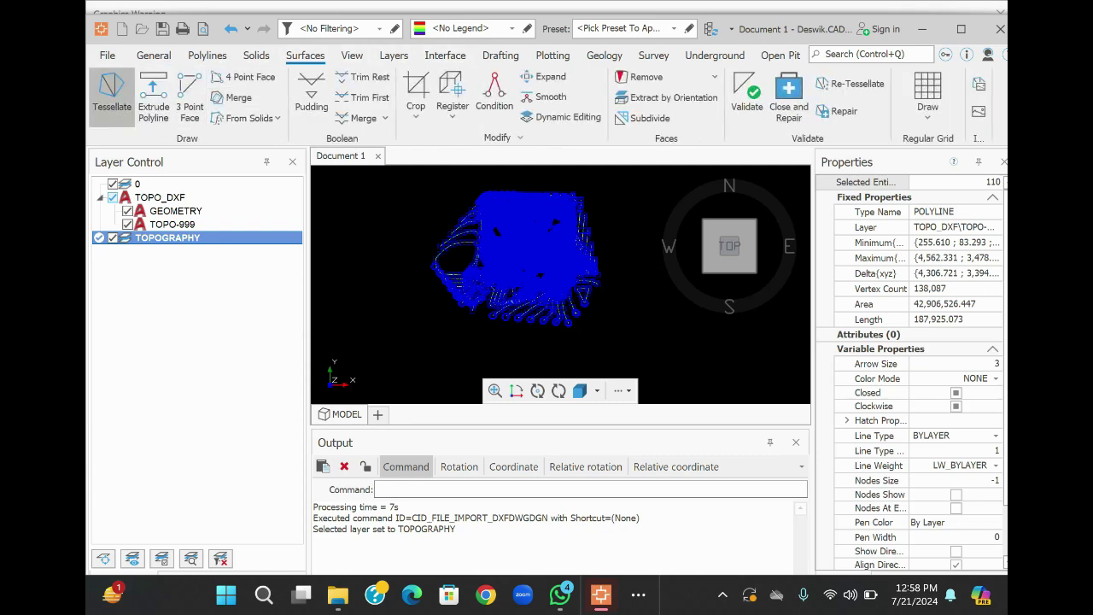
click(112, 92)
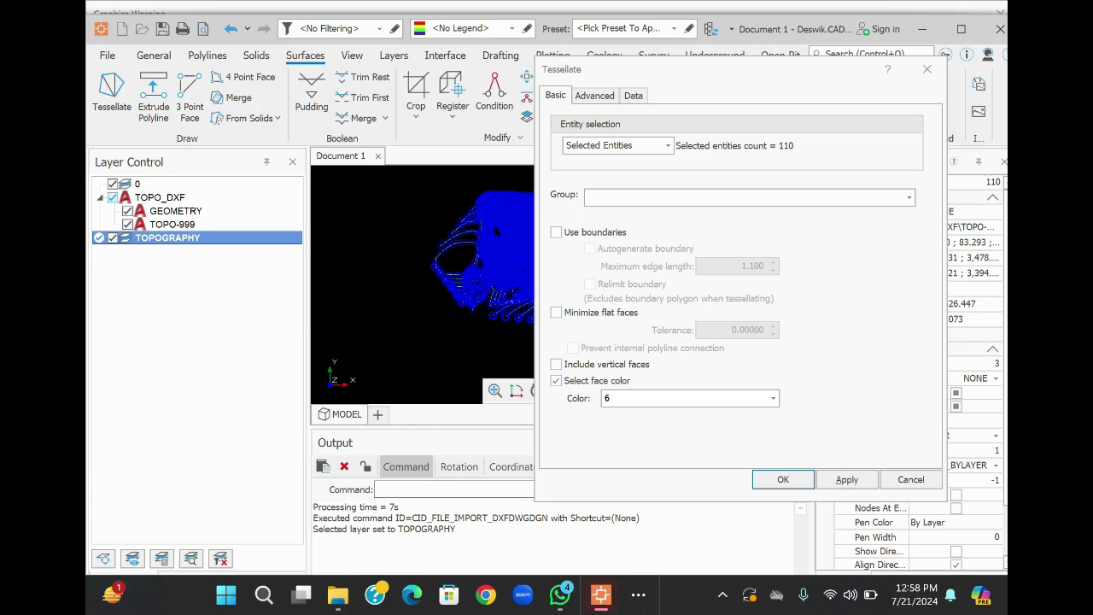
click(668, 145)
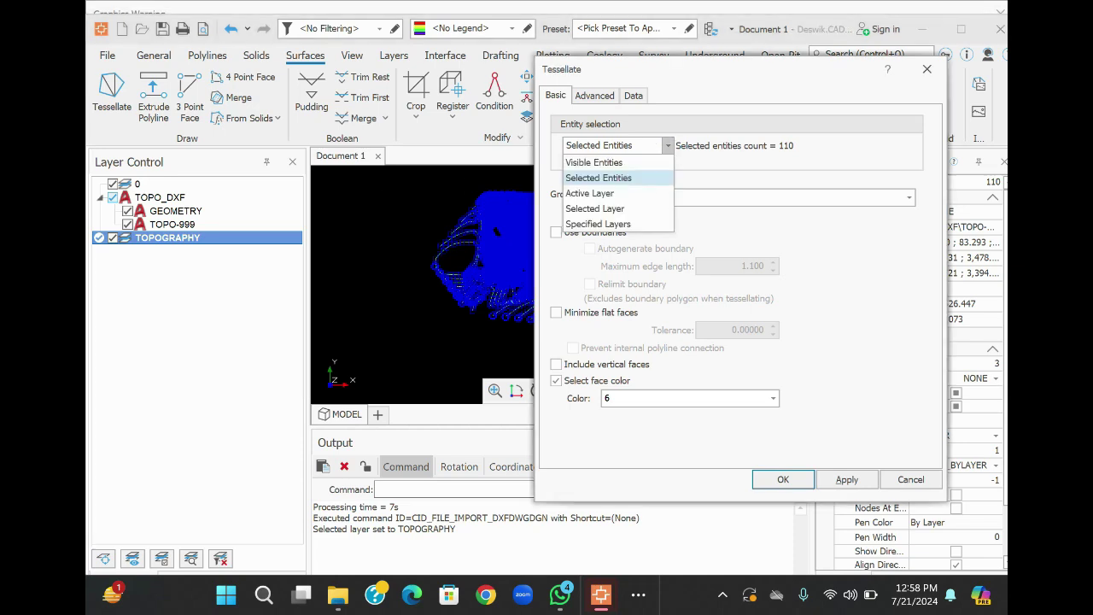
key(Return)
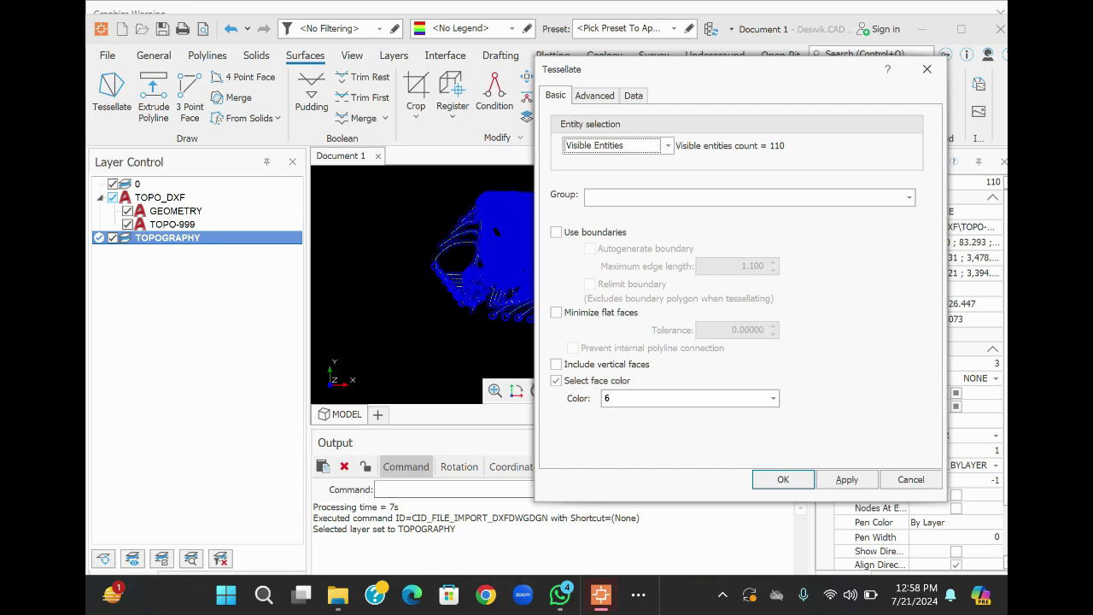
click(773, 398)
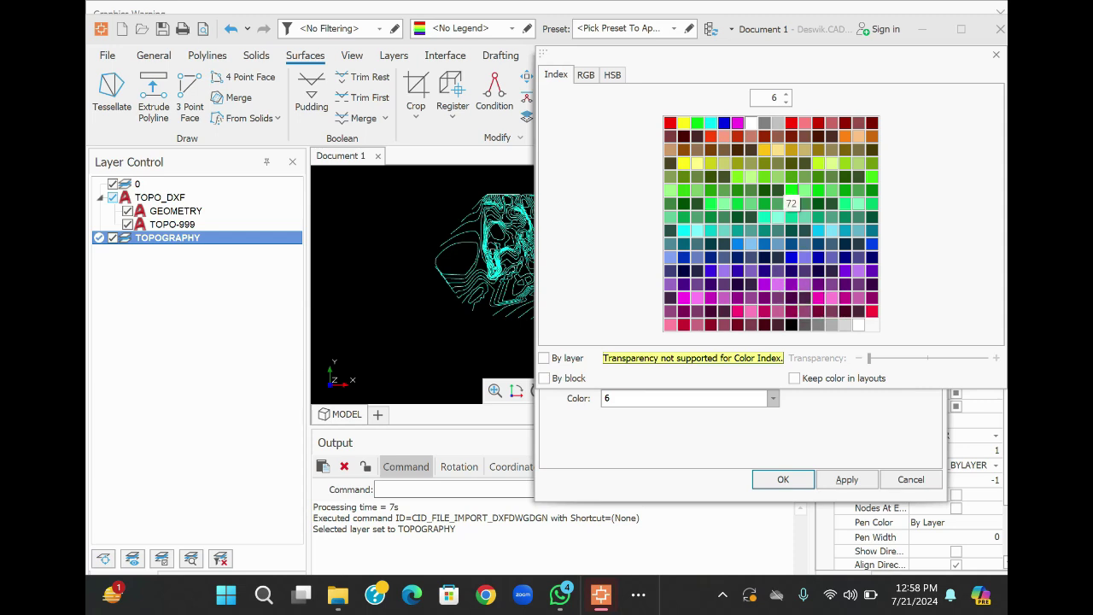
click(677, 159)
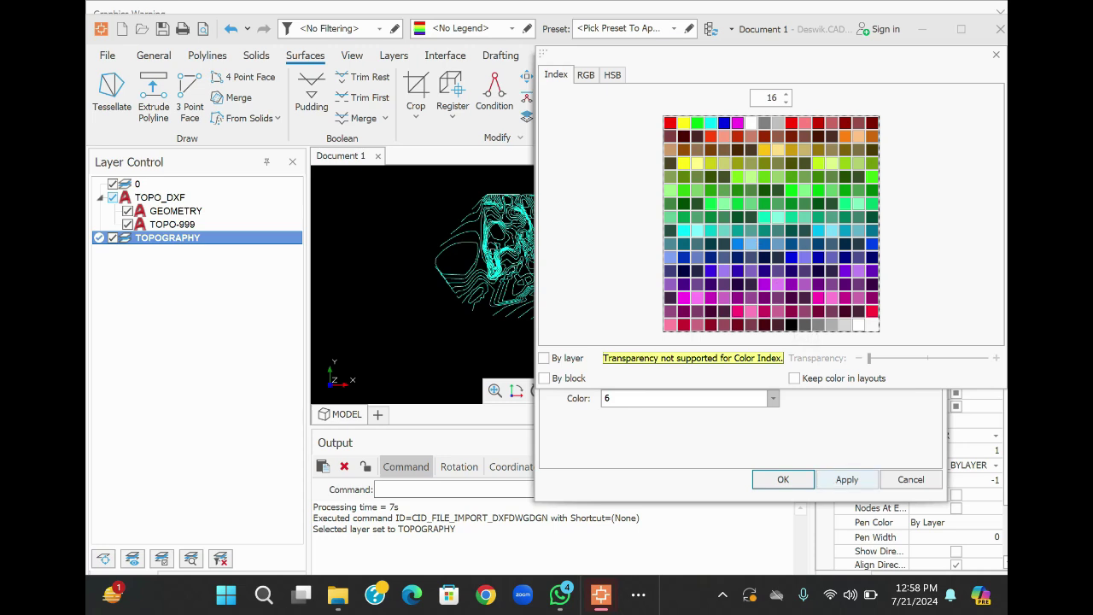
click(846, 479)
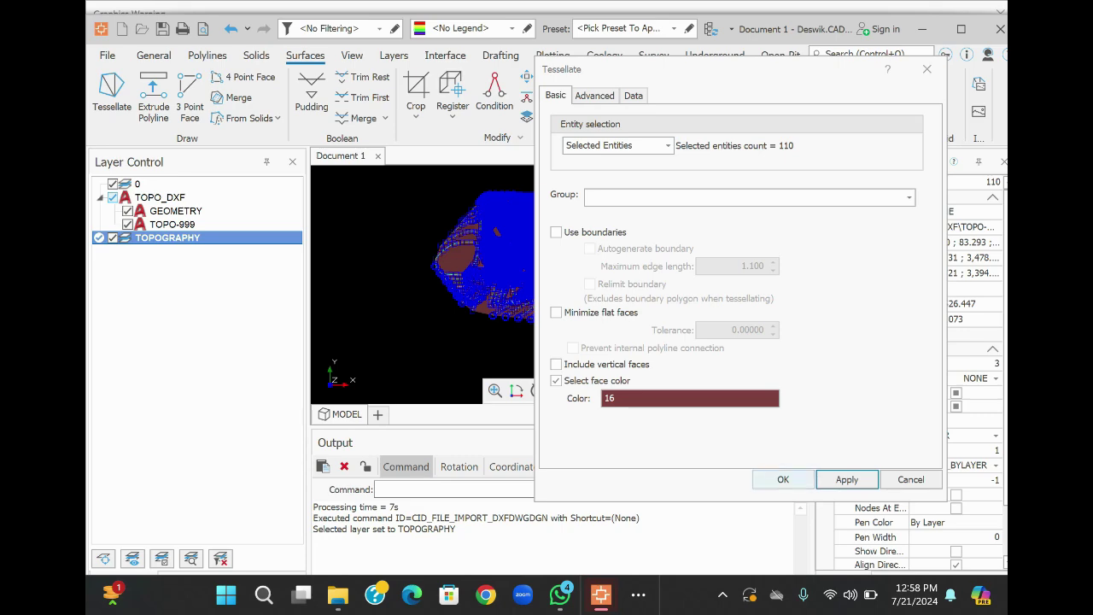
click(783, 479)
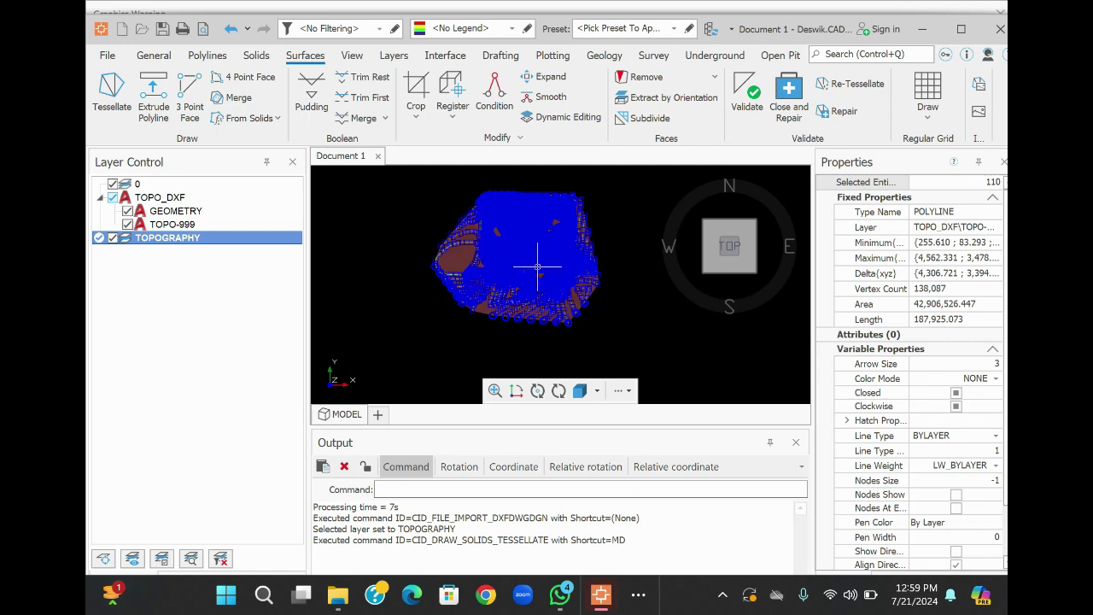
- Hide the GEOMETRY and TOPO-999 contour layers and inspect the tessellated topography surface from several angles
click(112, 197)
click(127, 224)
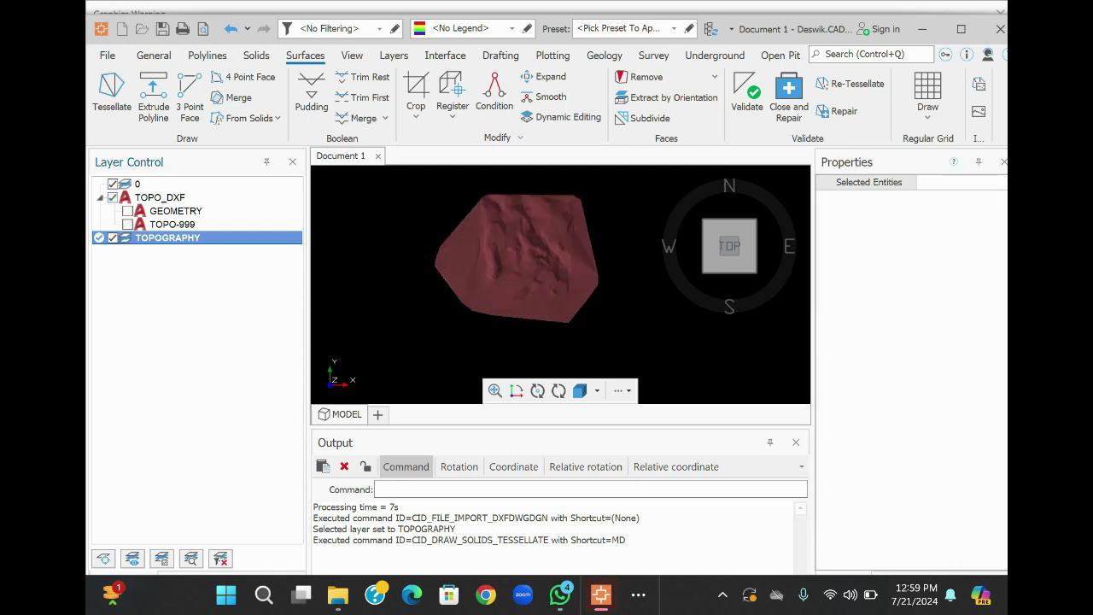
click(627, 328)
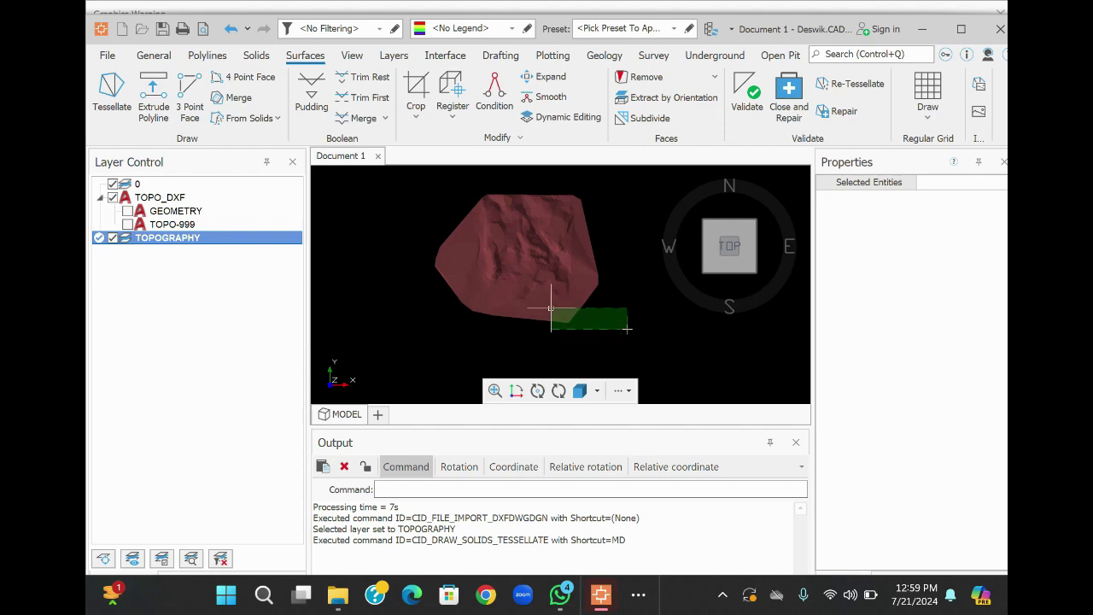
click(660, 272)
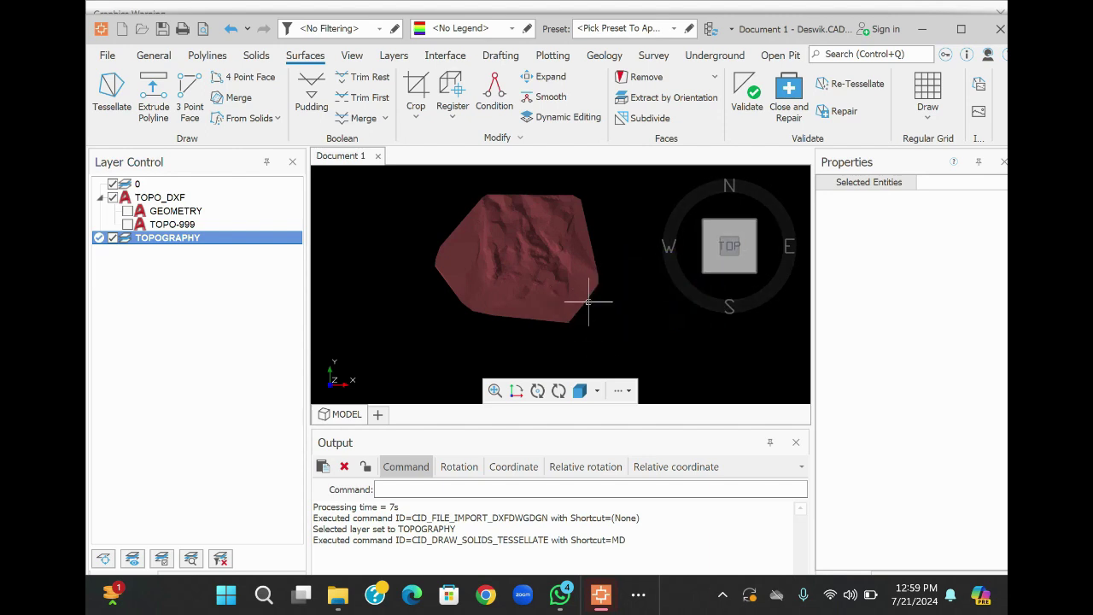
click(560, 286)
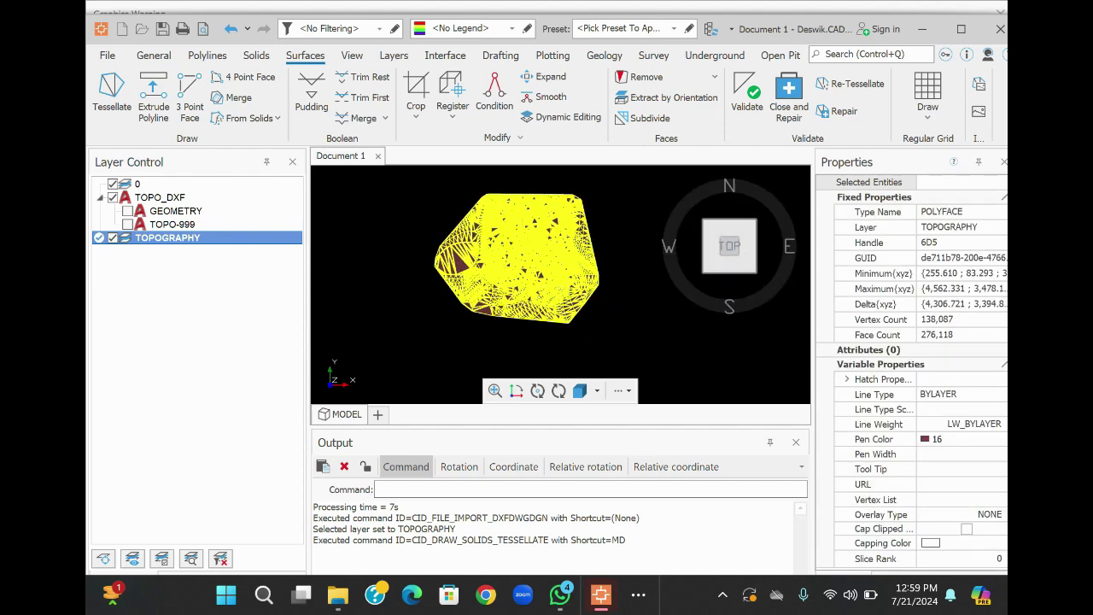
shift+middle_drag(560, 286, 618, 284)
drag(618, 282, 743, 246)
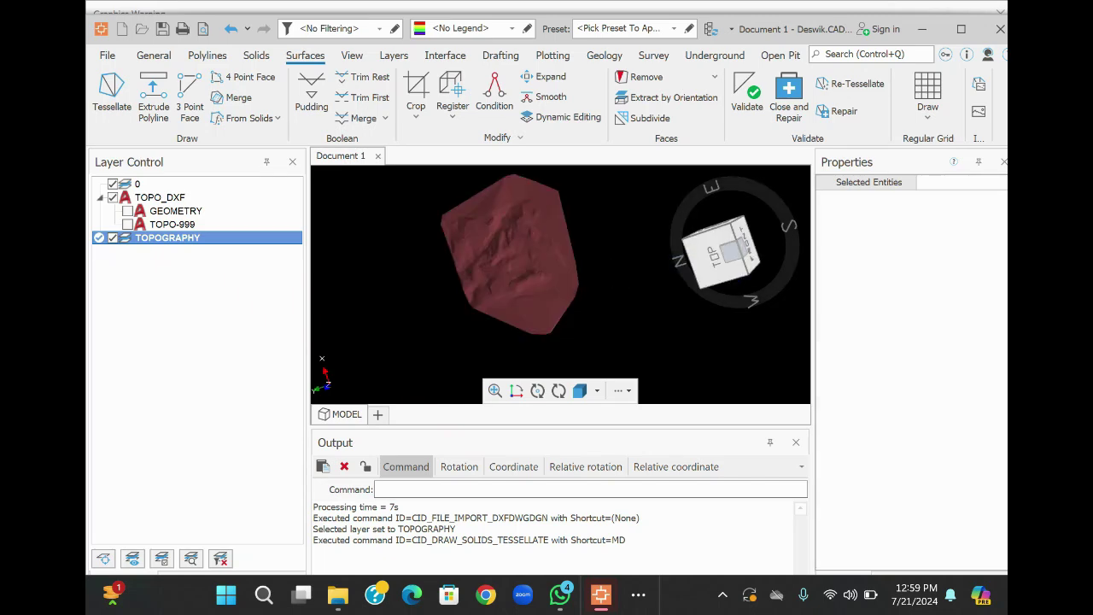
click(732, 250)
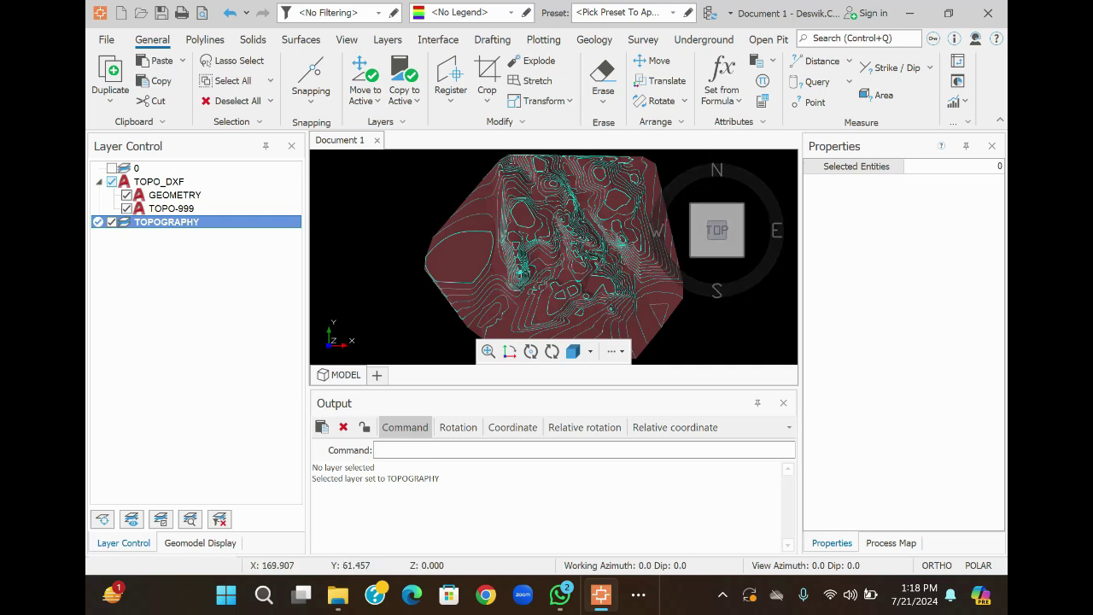
- Hide the TOPOGRAPHY, TOPO-999 and GEOMETRY layers to clear the model view
click(112, 222)
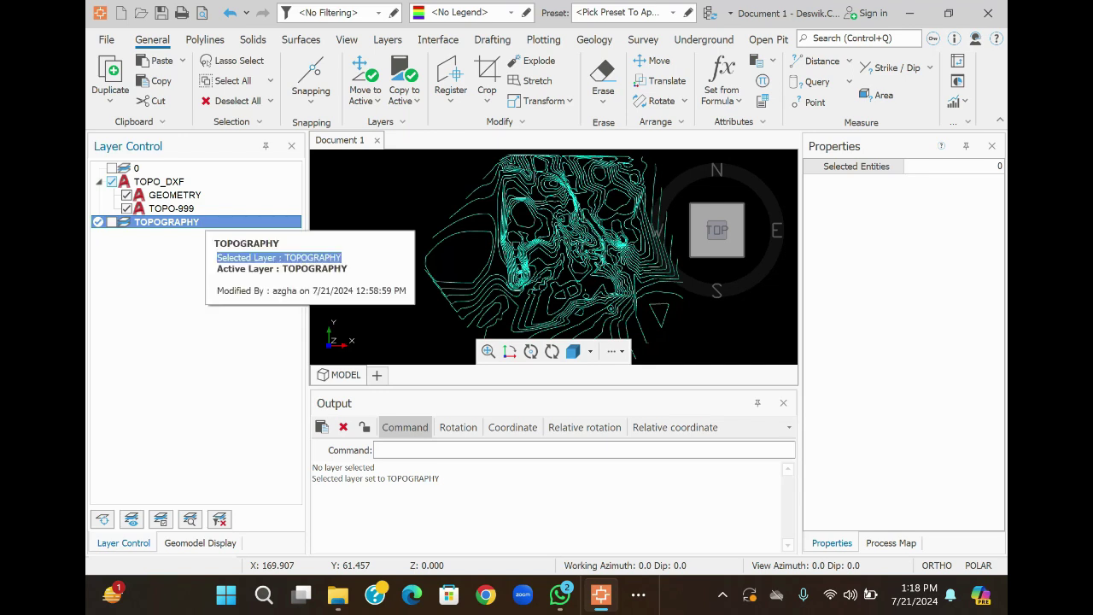
click(126, 209)
click(127, 195)
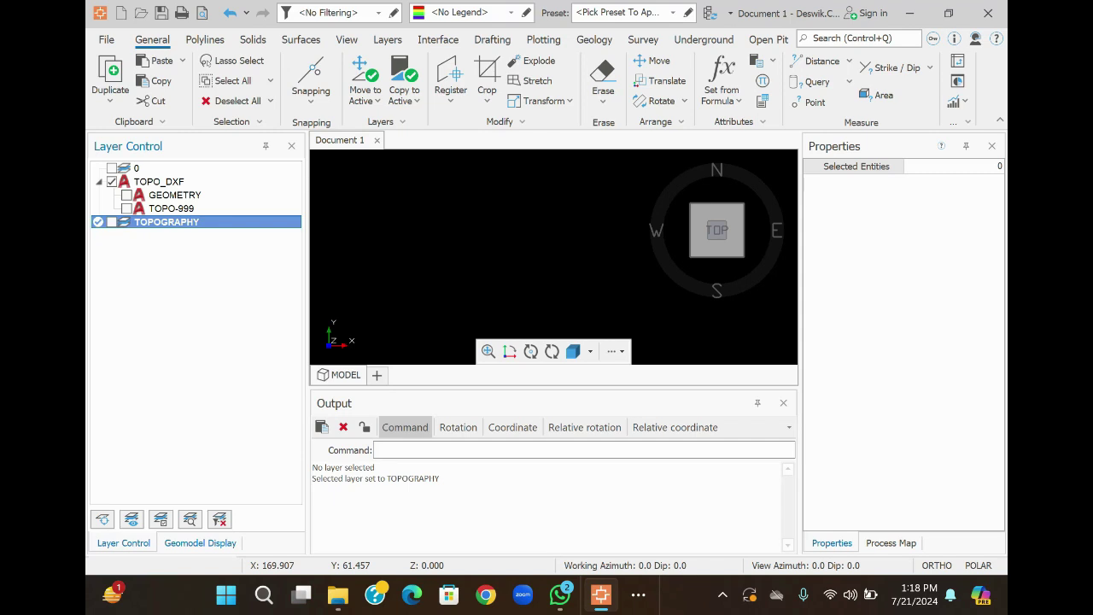
- Start converting a CSV file into a Datamine block model, using the blockmodel file in the data1 OPSTS folder
click(200, 543)
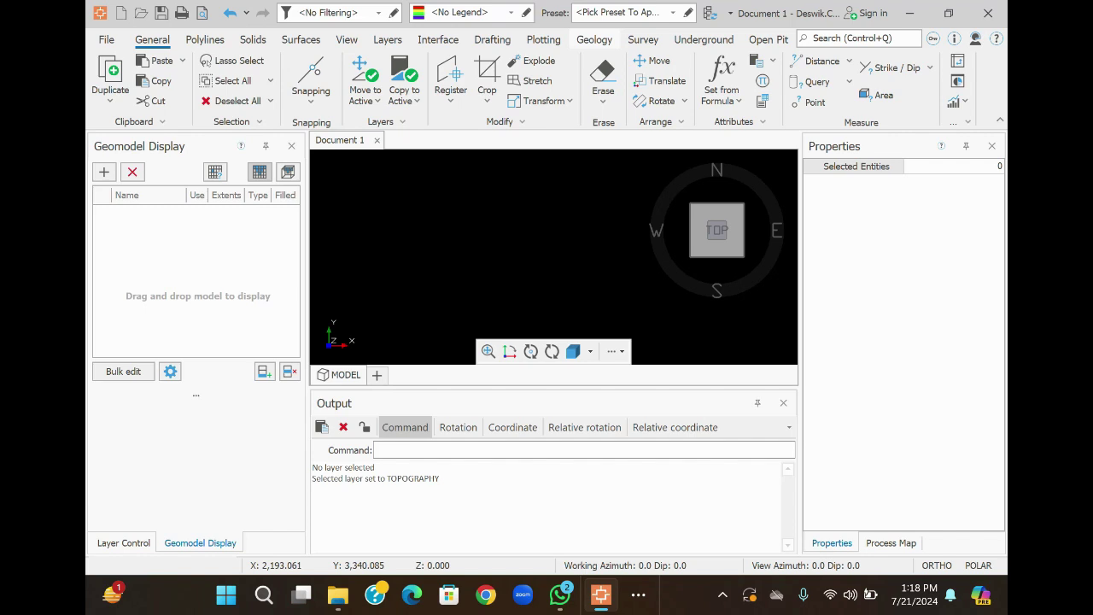
click(594, 39)
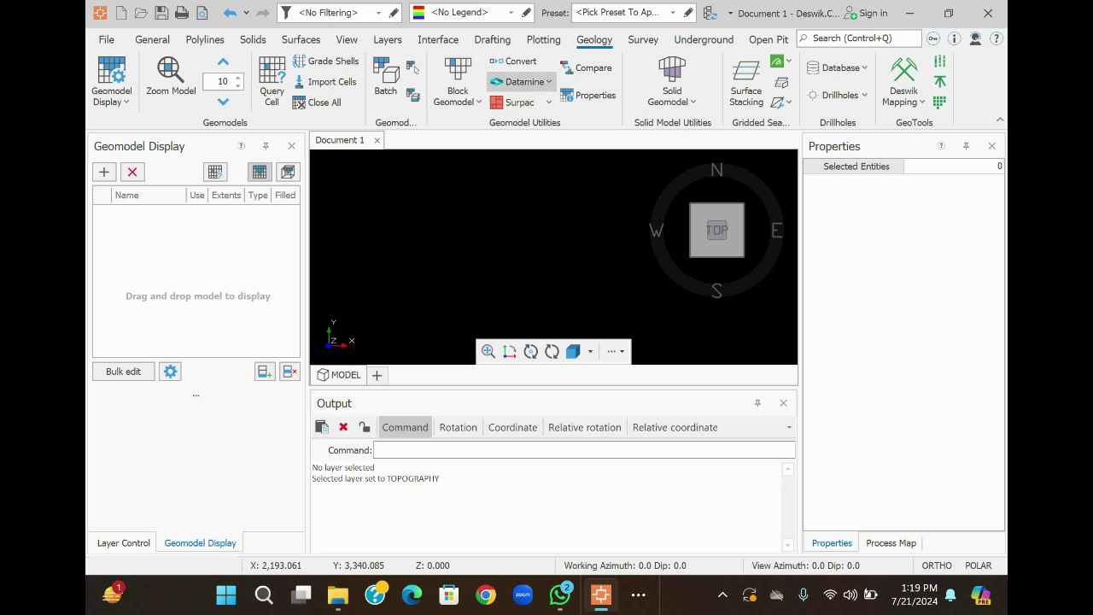
click(520, 81)
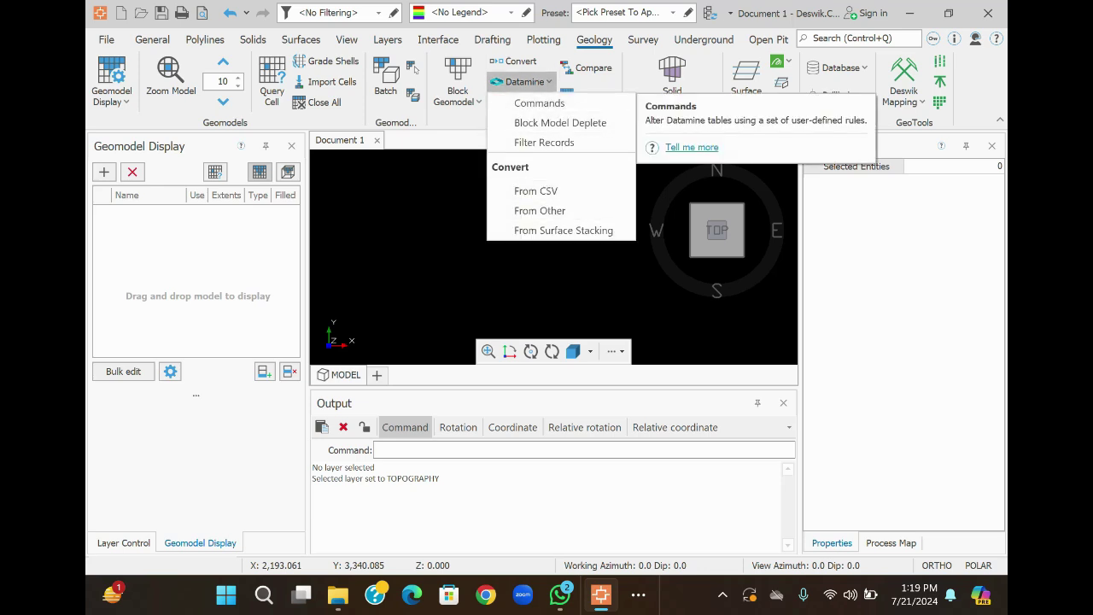
click(458, 82)
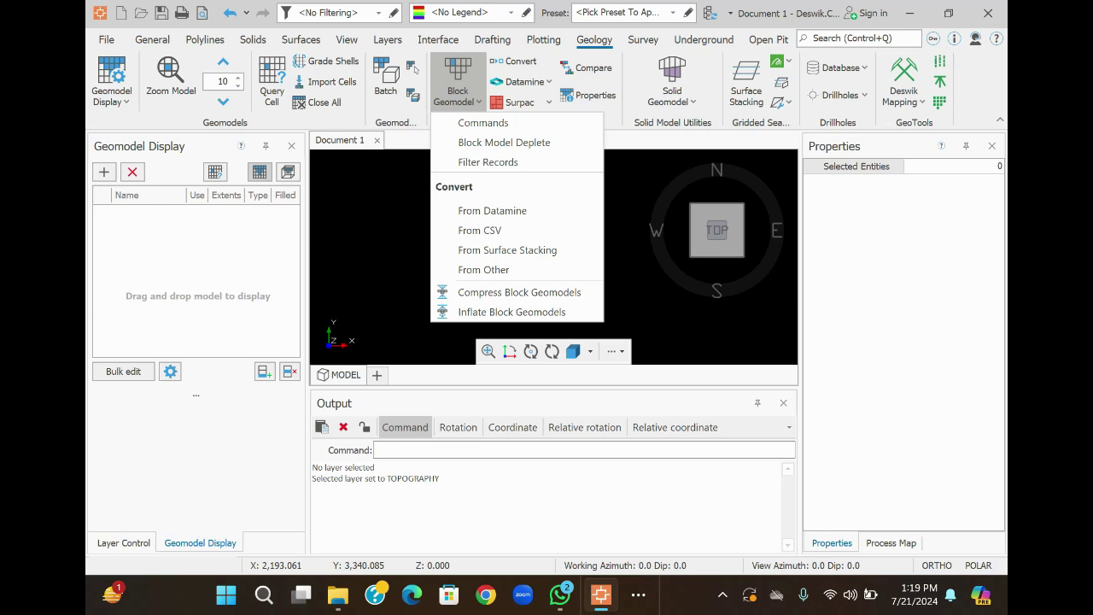
click(520, 102)
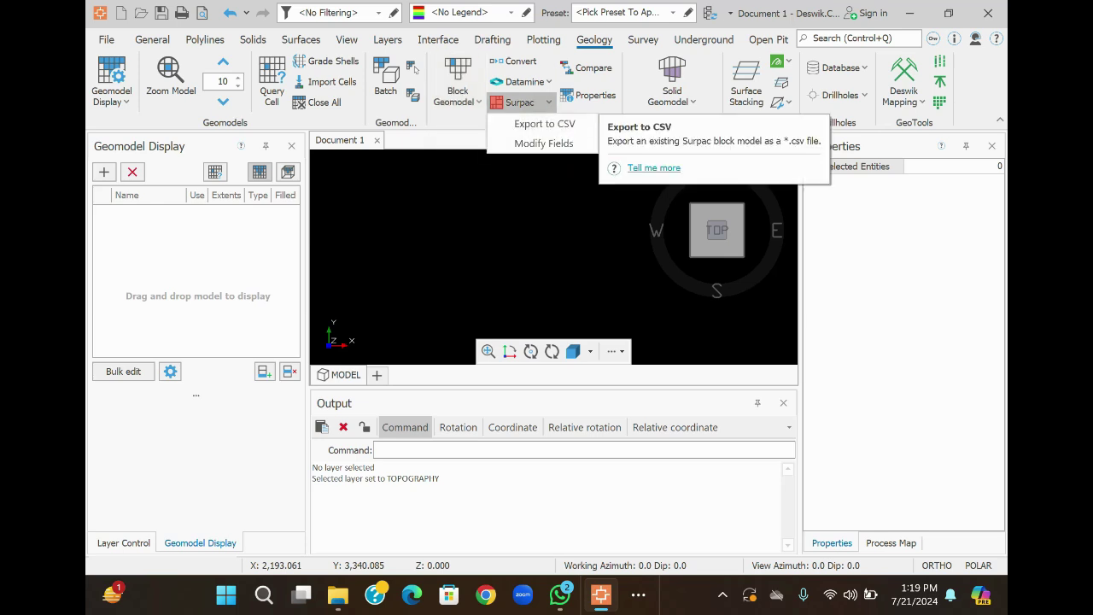
click(523, 81)
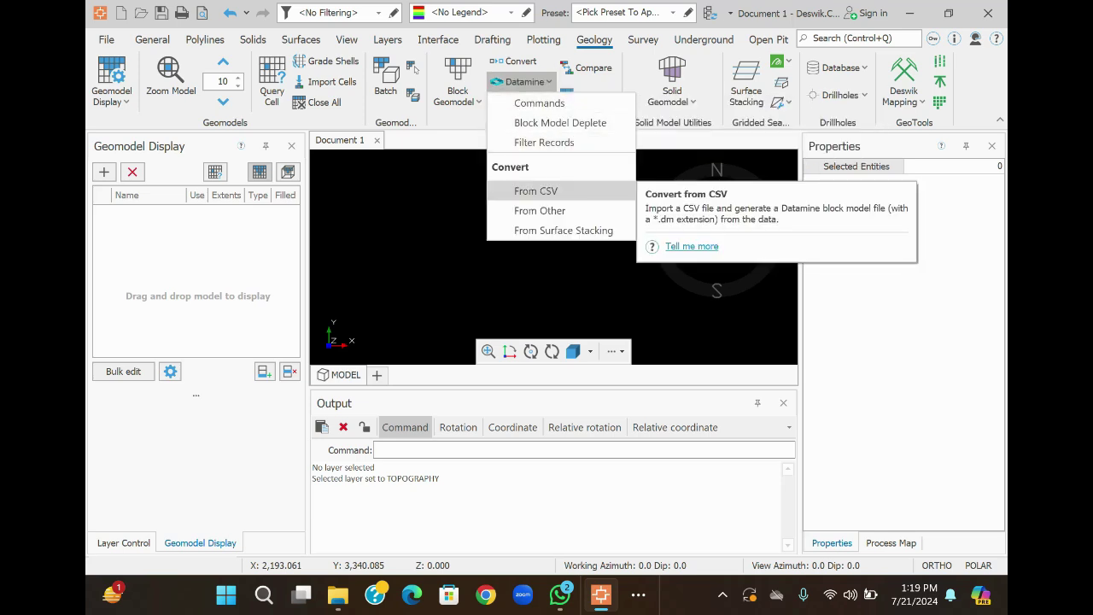
click(535, 191)
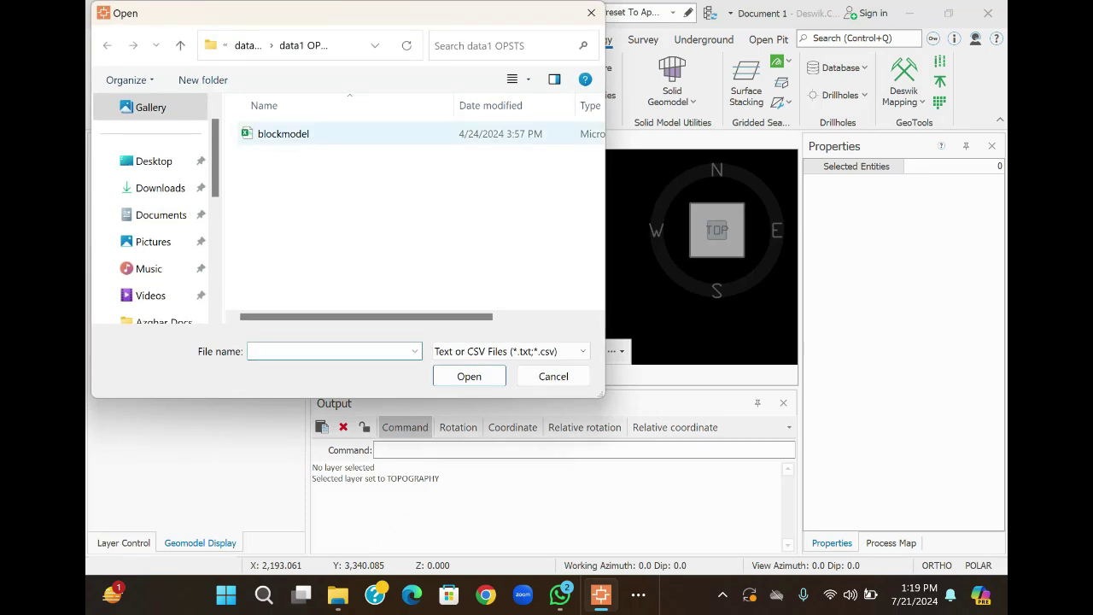
click(316, 135)
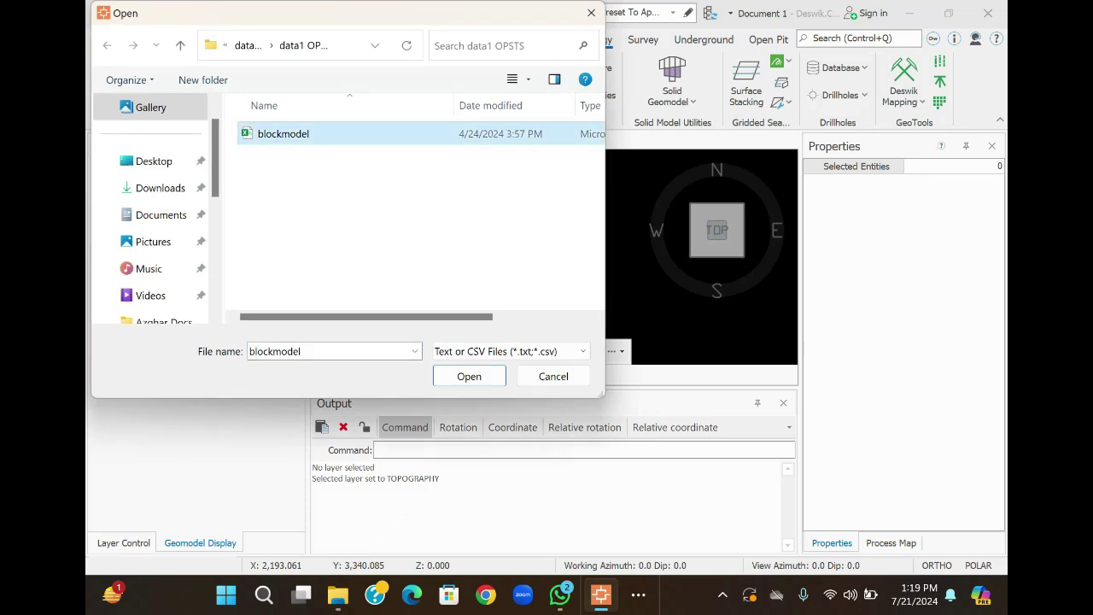
click(469, 376)
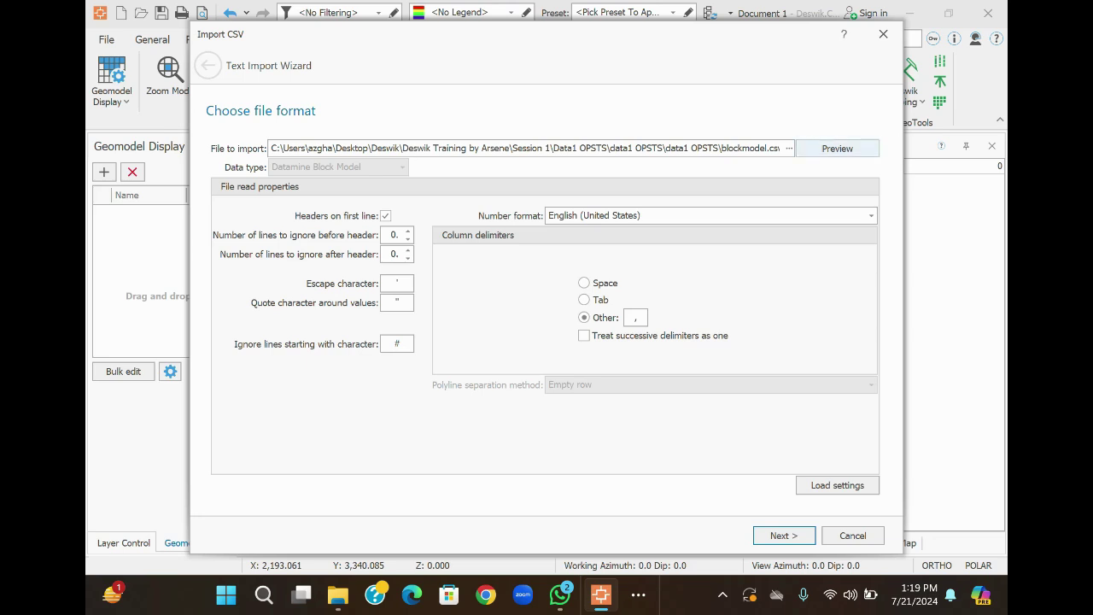
- Preview the blockmodel CSV text and examine its header columns and data rows
click(837, 149)
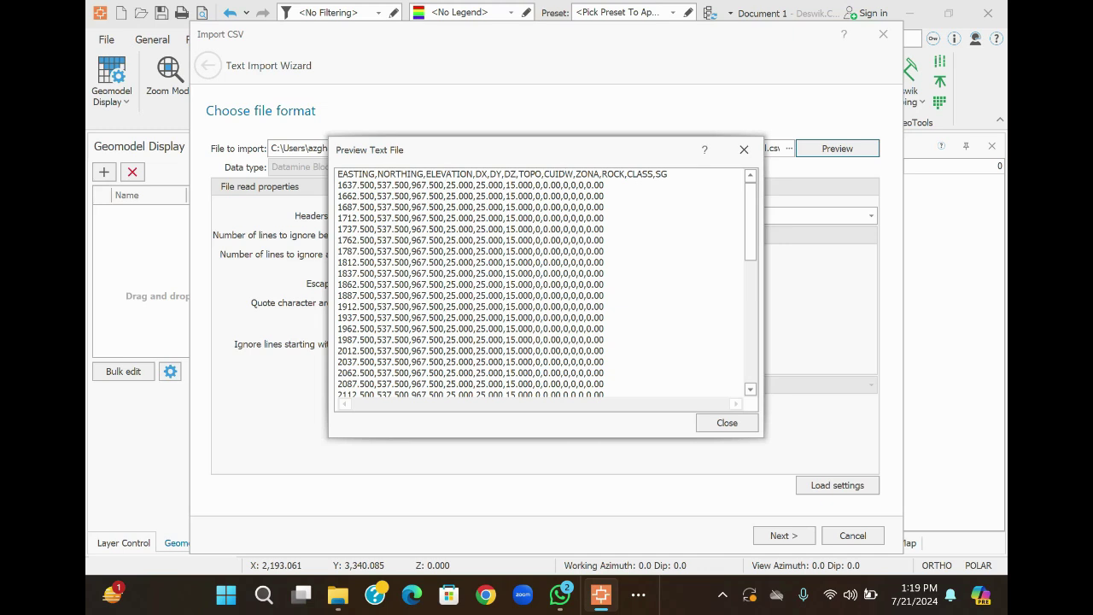
scroll(750, 389, down, 10)
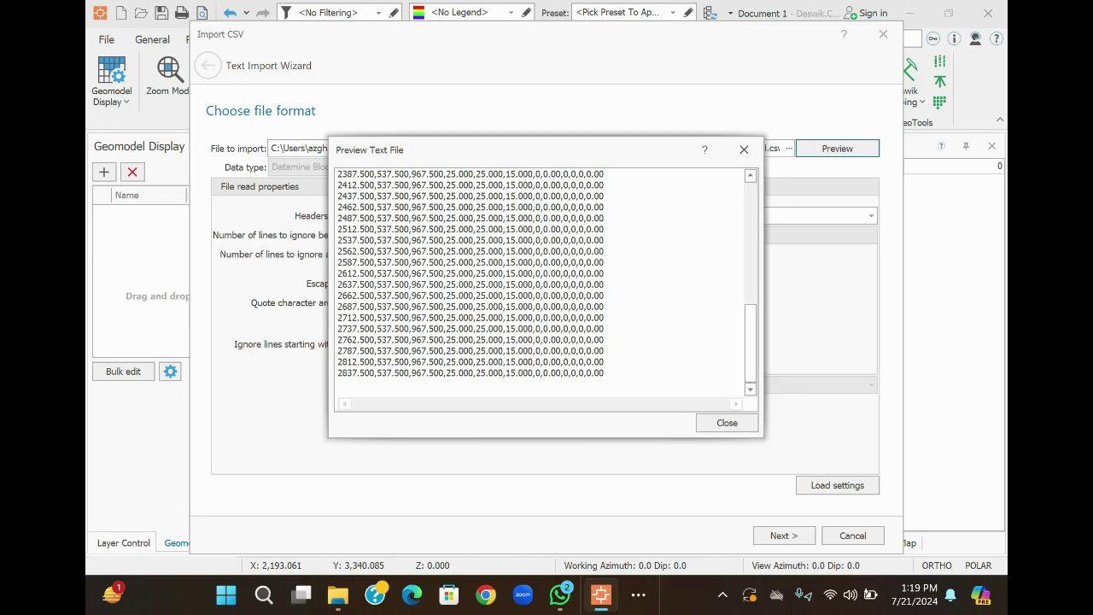
click(727, 423)
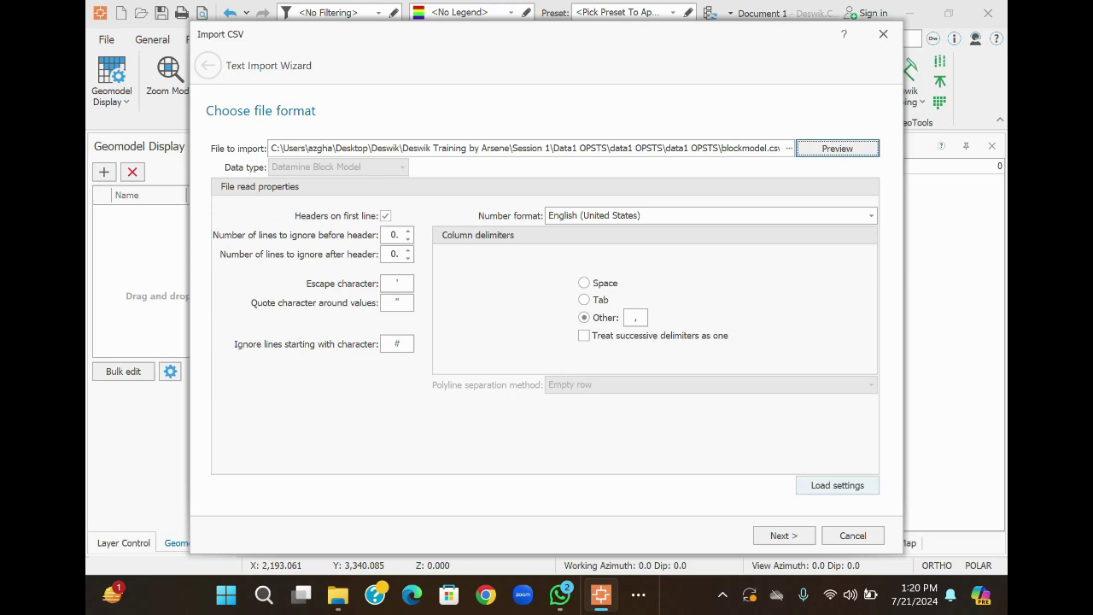
- Accept the default file format and set the import type of the EASTING attribute to X Centroid
click(784, 536)
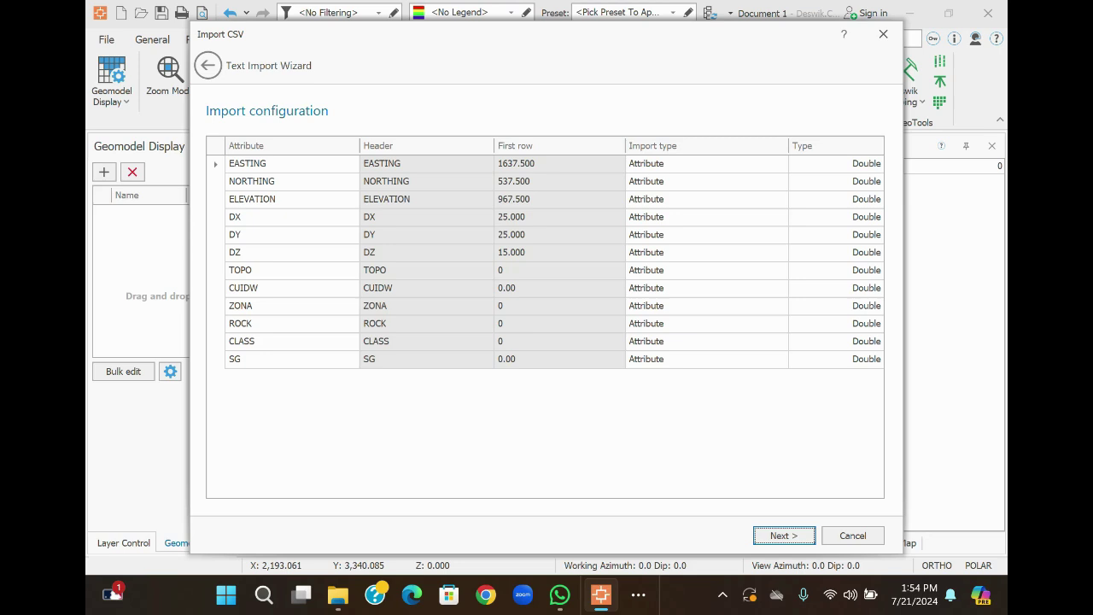
click(705, 163)
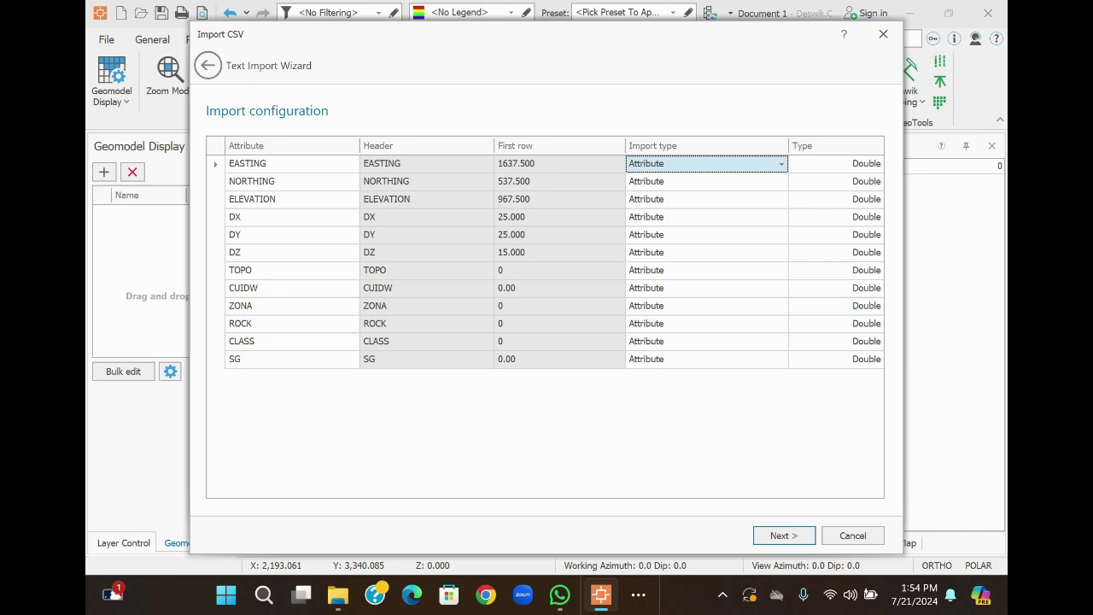
click(705, 163)
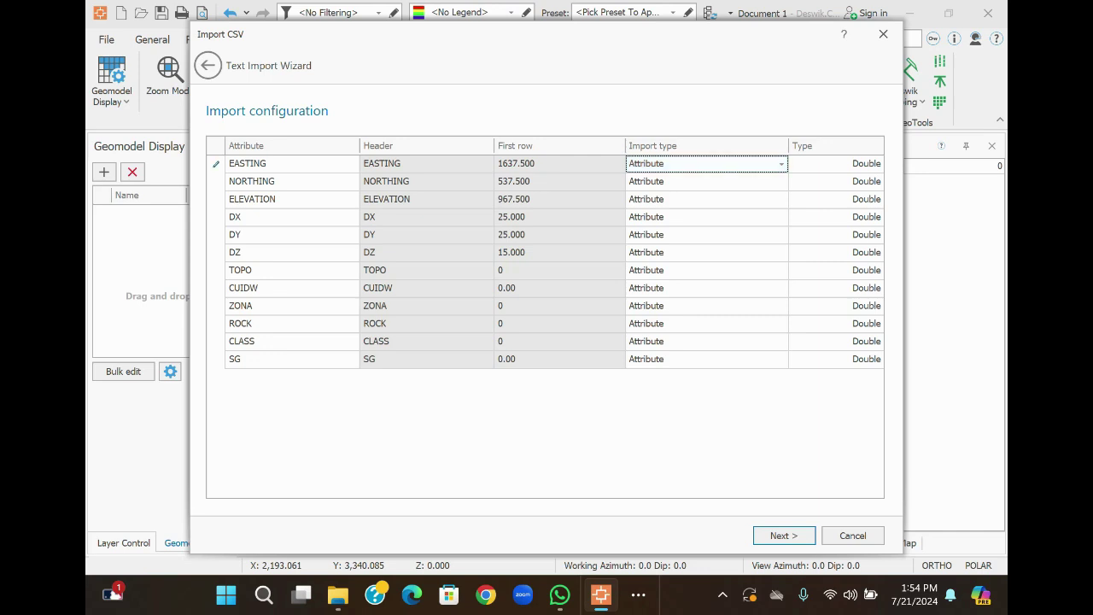
click(781, 163)
scroll(699, 226, down, 1)
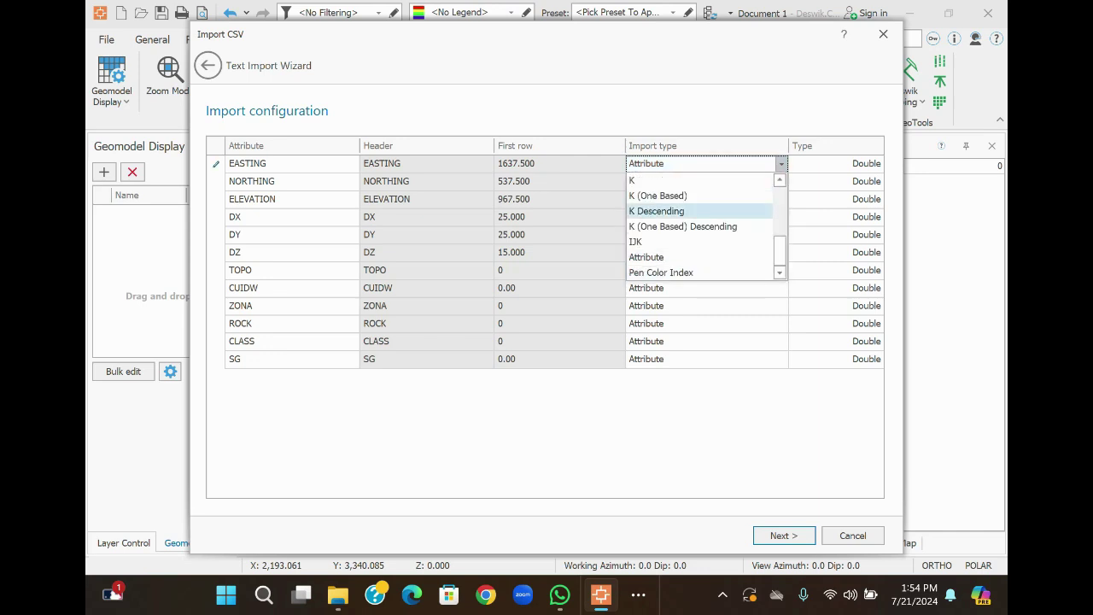
scroll(700, 226, up, 2)
scroll(700, 226, up, 2)
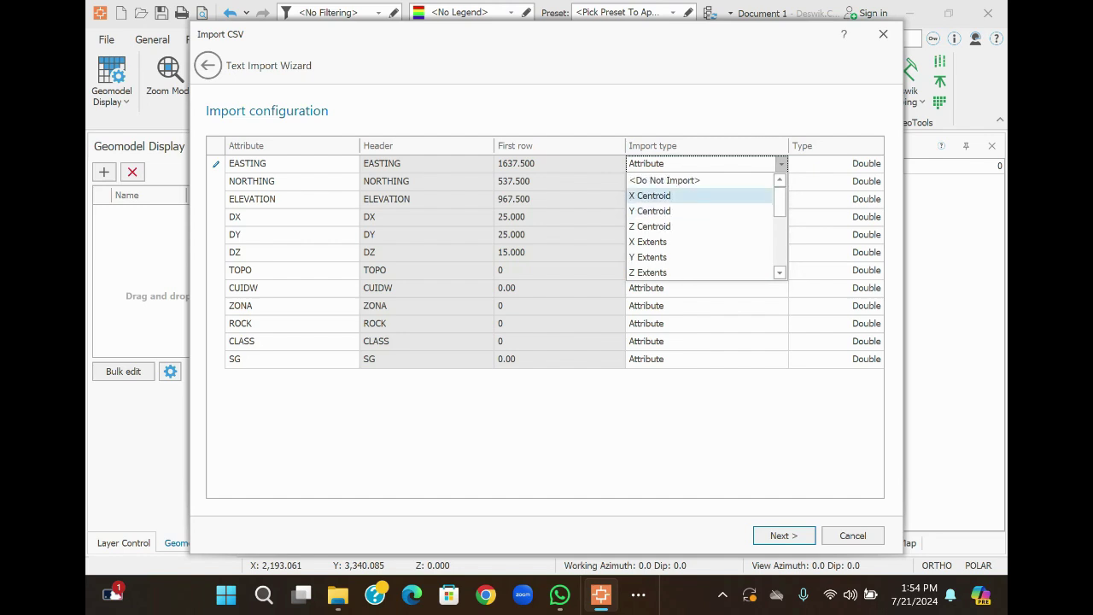
click(657, 195)
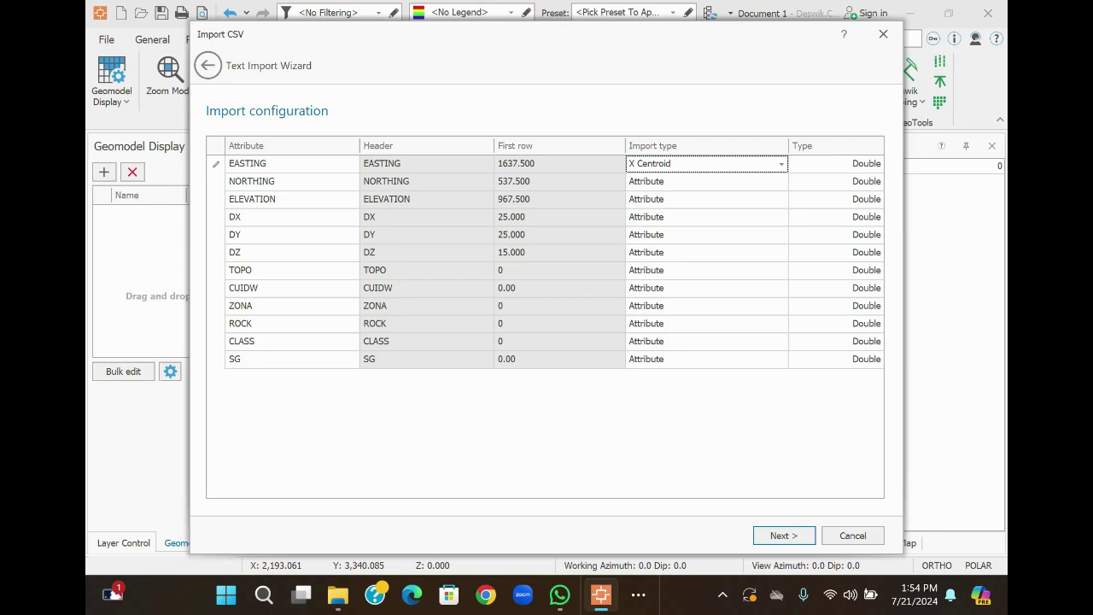
- Set the import type of the NORTHING attribute to Y Centroid
click(700, 181)
click(780, 181)
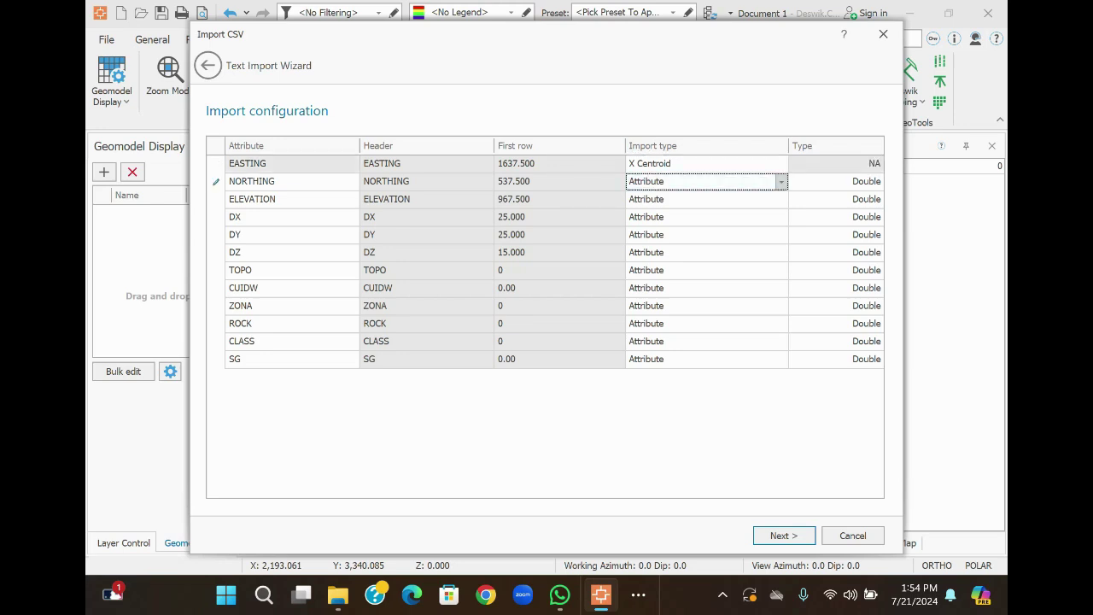
click(781, 181)
scroll(700, 213, down, 1)
scroll(700, 214, up, 1)
scroll(700, 244, up, 2)
- Set the import type of the ELEVATION attribute to Z Centroid
click(700, 198)
click(781, 199)
click(781, 199)
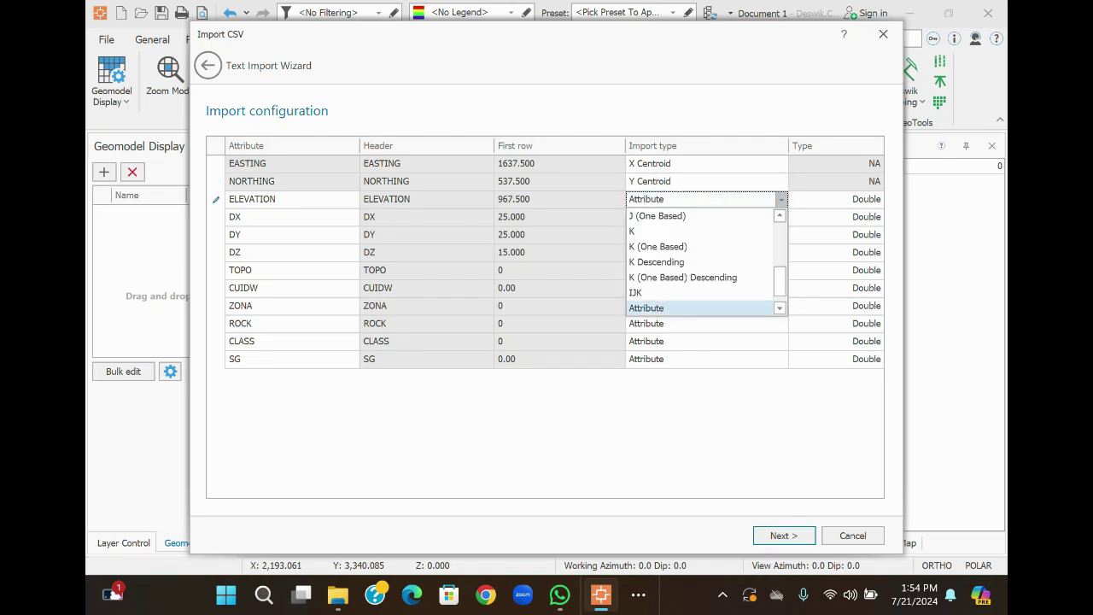
scroll(701, 223, down, 1)
scroll(701, 261, up, 4)
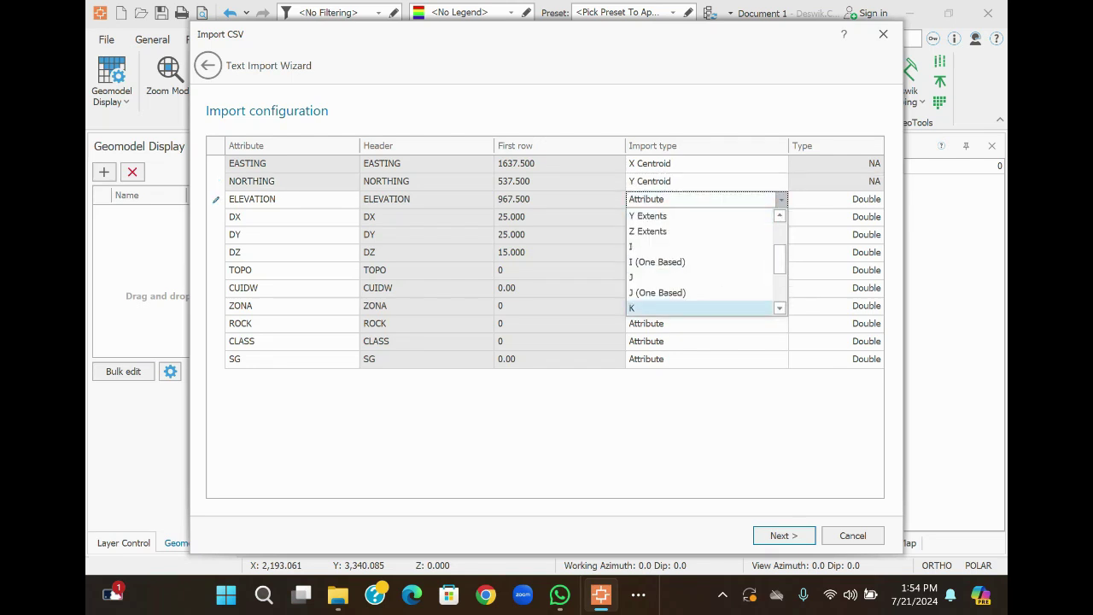
click(657, 231)
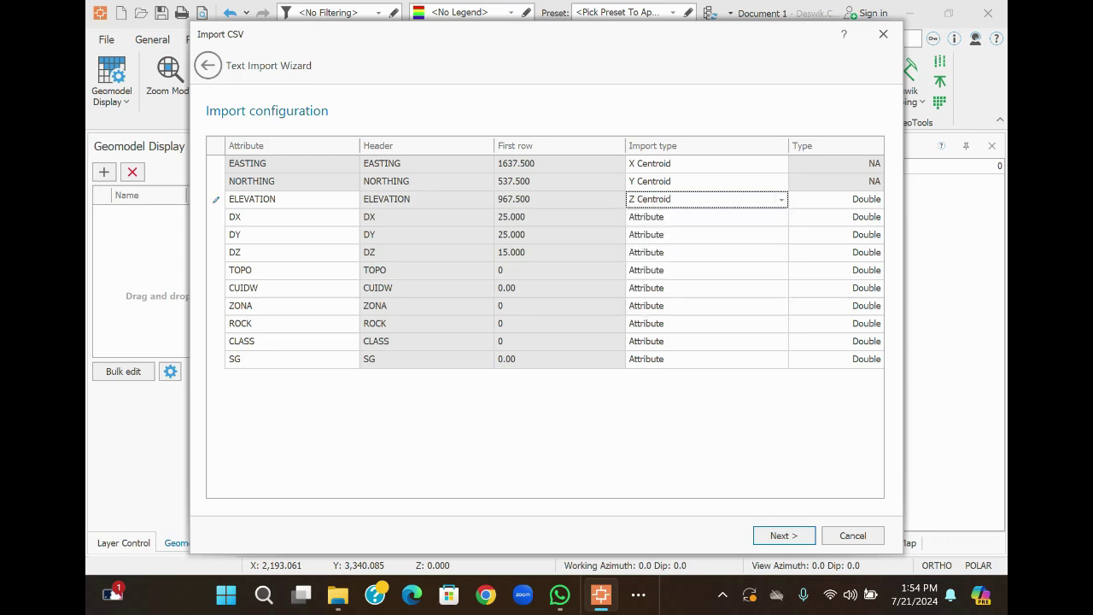
- Set the import type of the DX attribute to X Extents
click(707, 217)
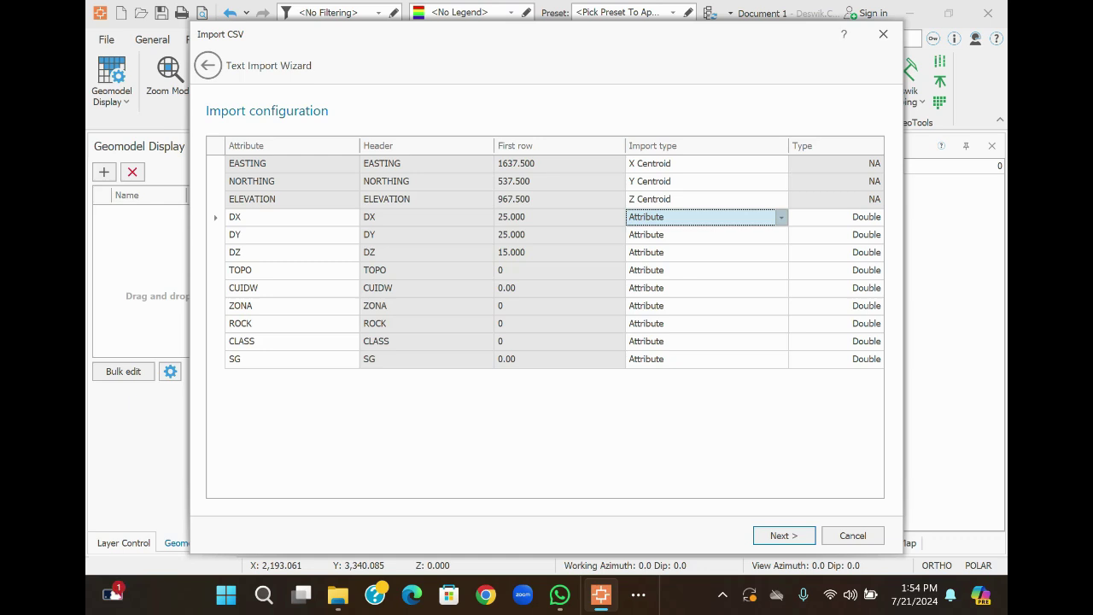
click(781, 217)
click(780, 217)
scroll(701, 233, up, 2)
scroll(700, 280, up, 1)
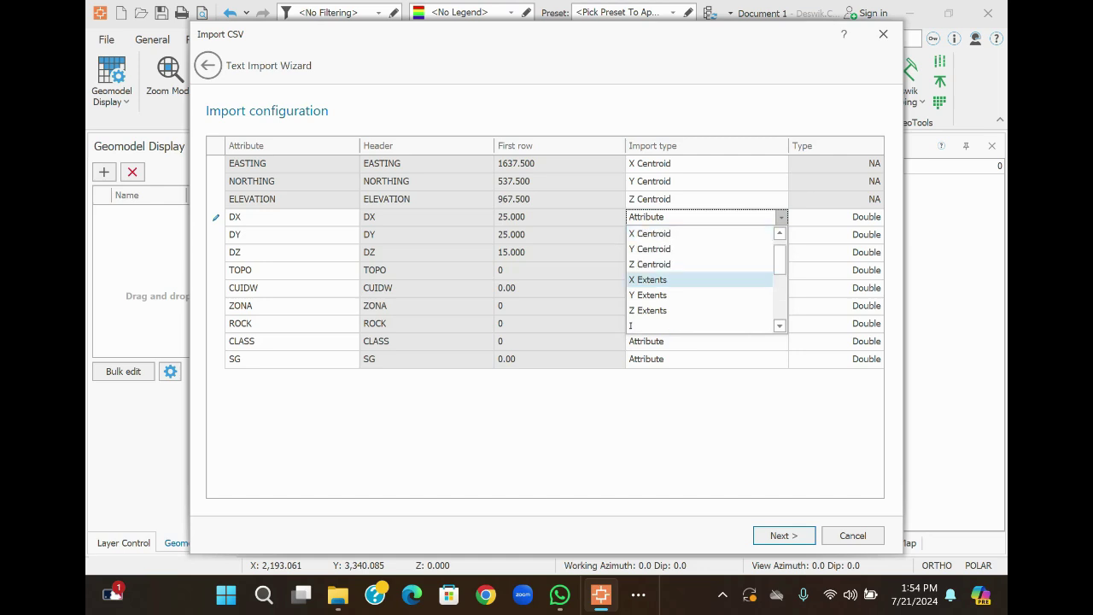
click(701, 279)
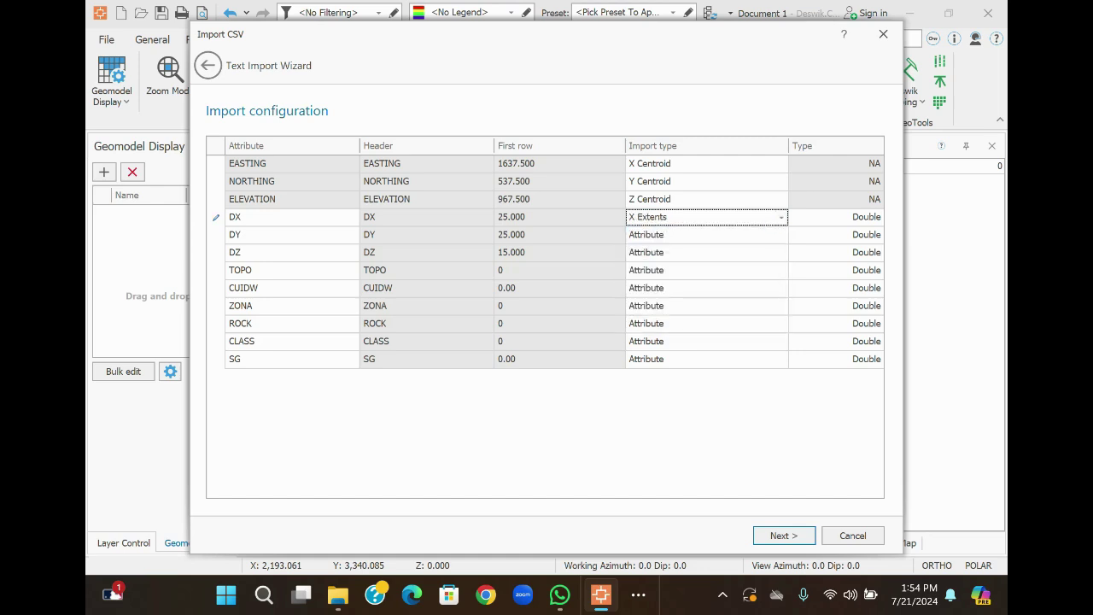
- Set the import type of the DY attribute to Y Extents
click(700, 235)
click(780, 235)
scroll(700, 297, up, 2)
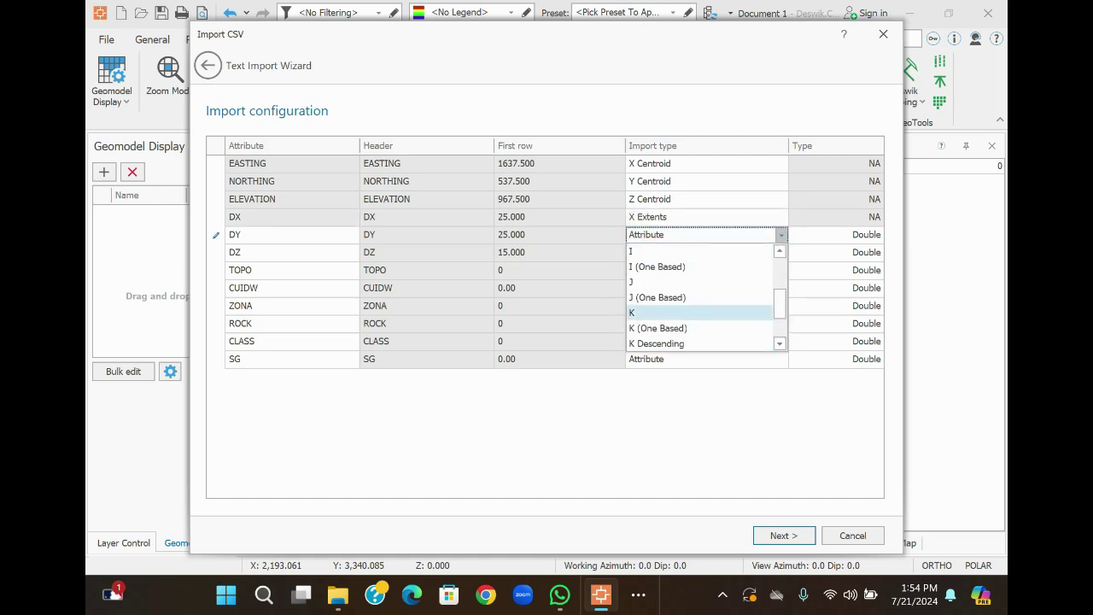
key(Return)
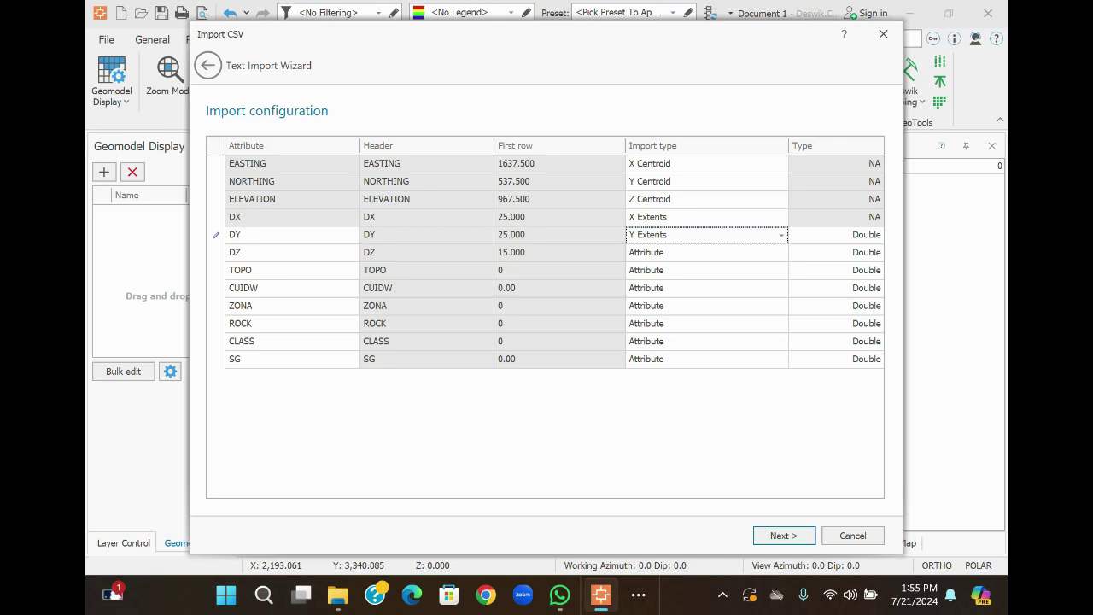
- Set the import type of the DZ attribute to Z Extents
key(Down)
click(780, 253)
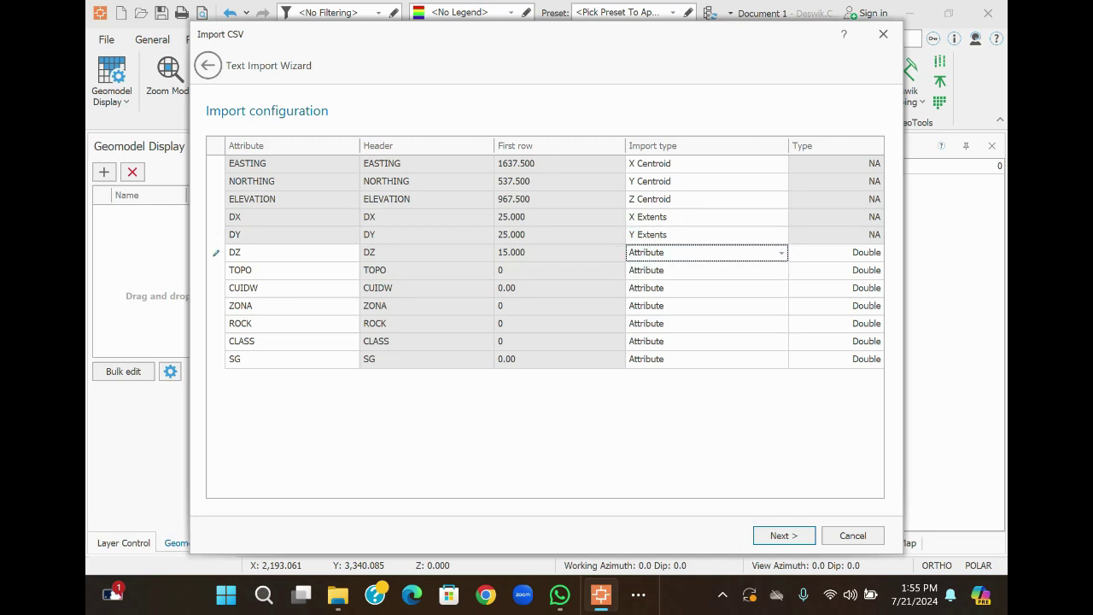
key(alt+Down)
scroll(705, 314, up, 5)
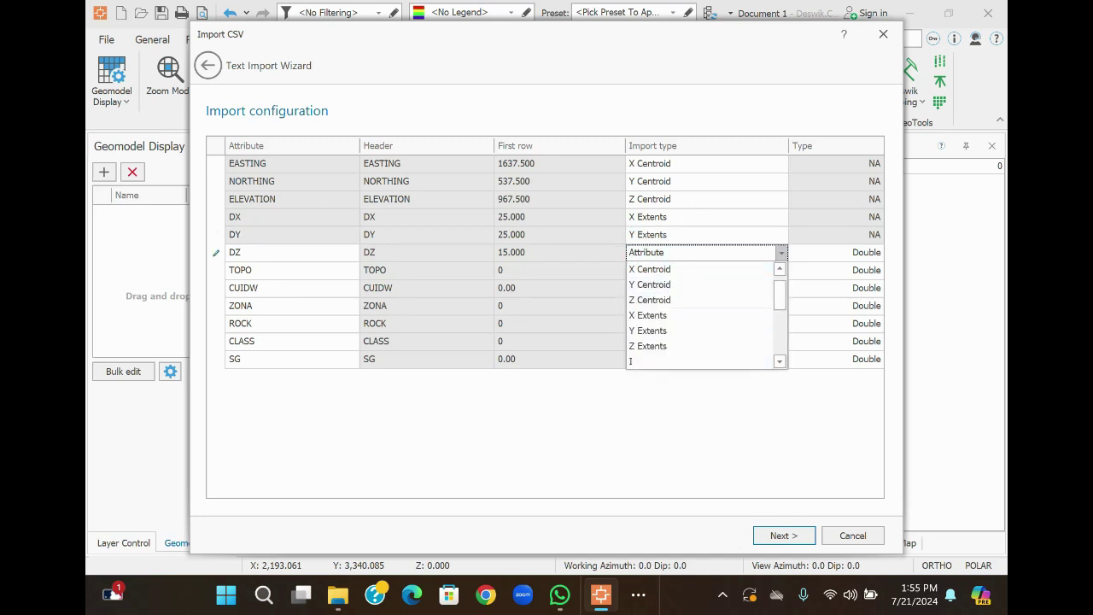
key(Down)
key(Down)
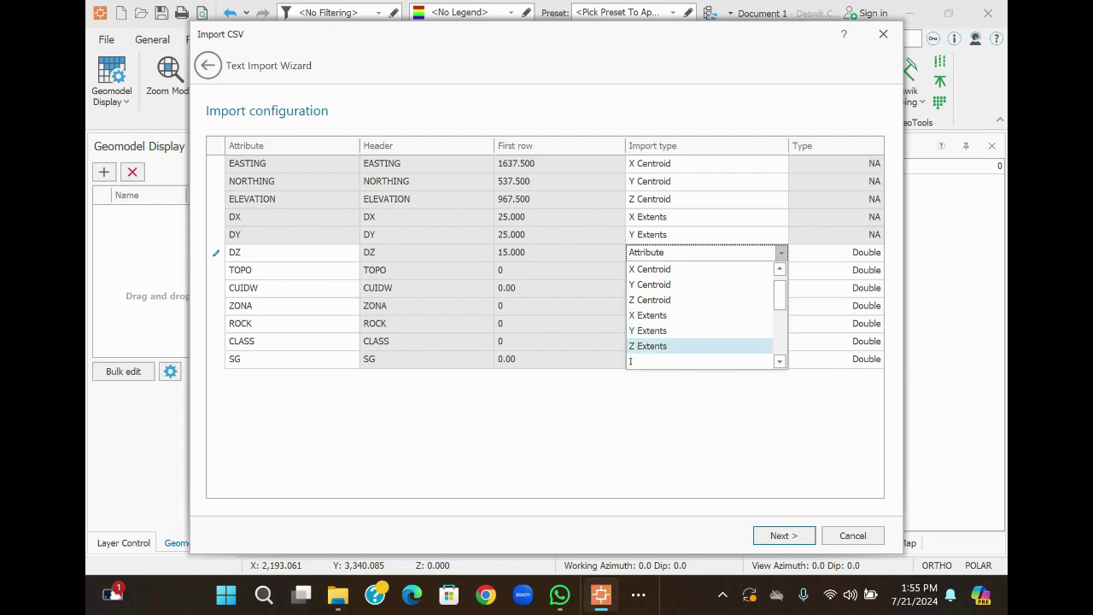
key(Return)
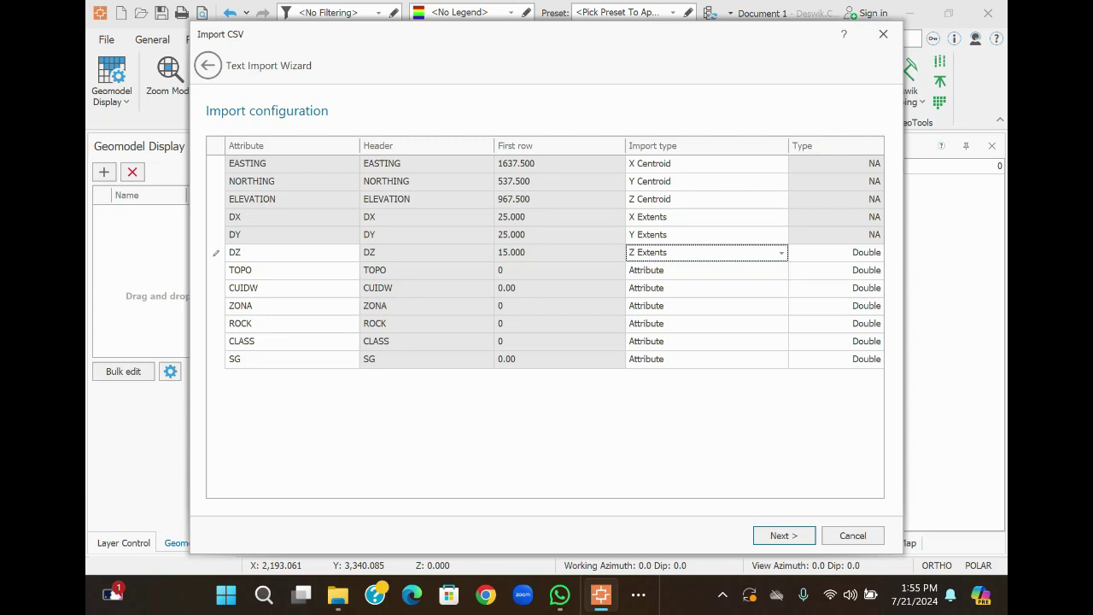
- Keep TOPO and the remaining fields as Attribute, accept the import configuration and read the boundary data from the model
click(780, 270)
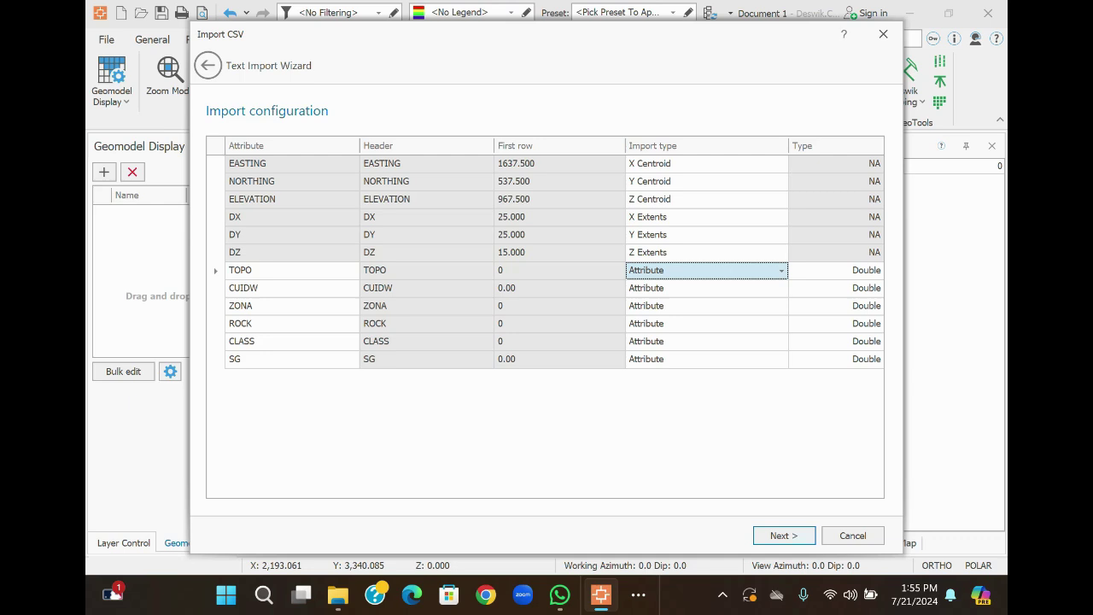
click(783, 535)
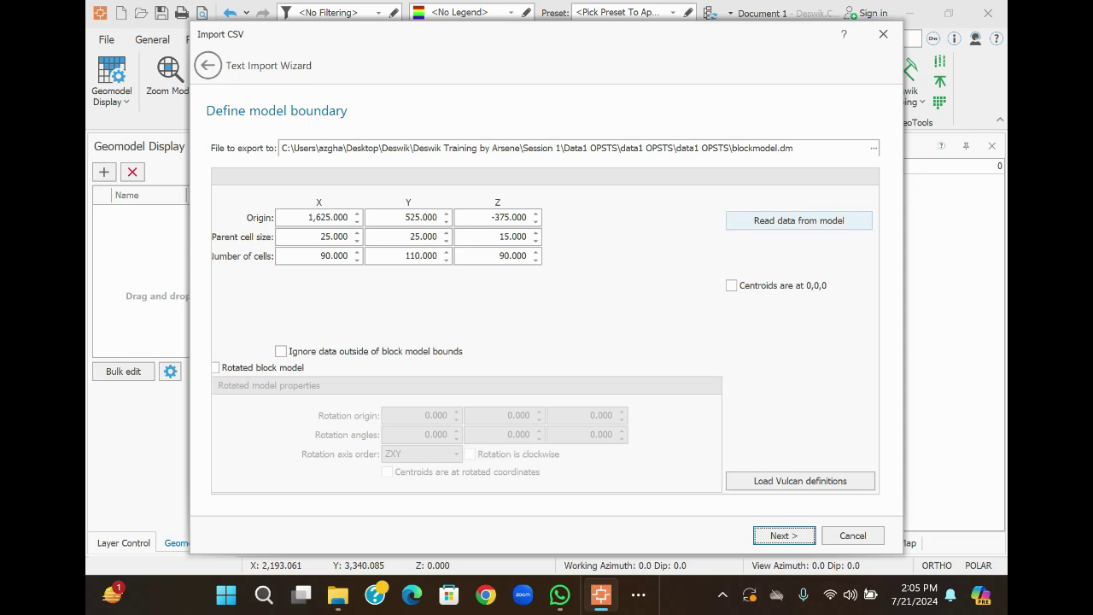
click(799, 220)
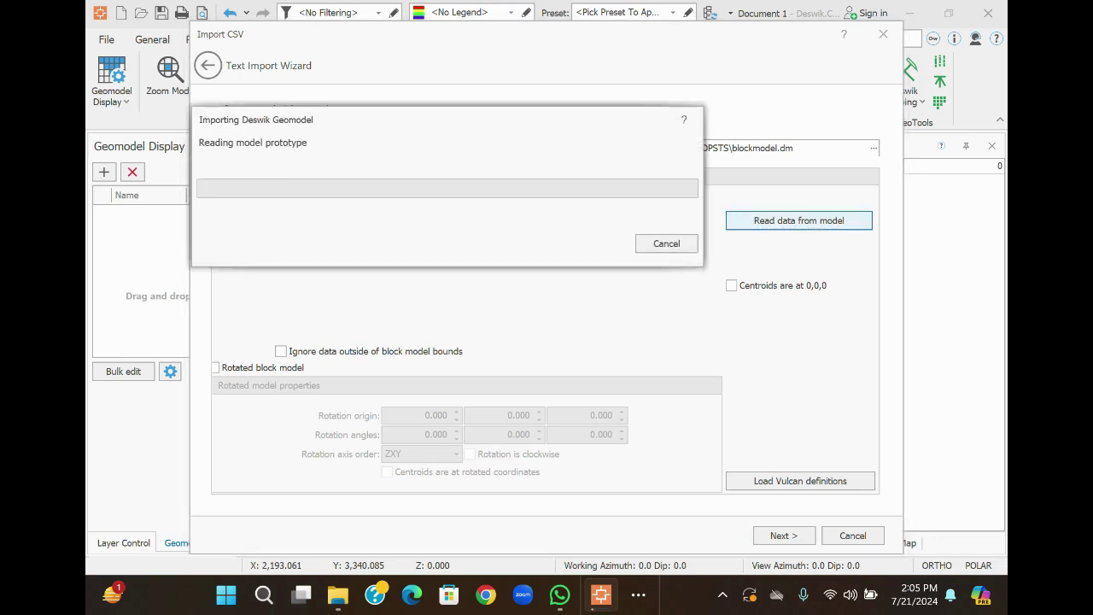
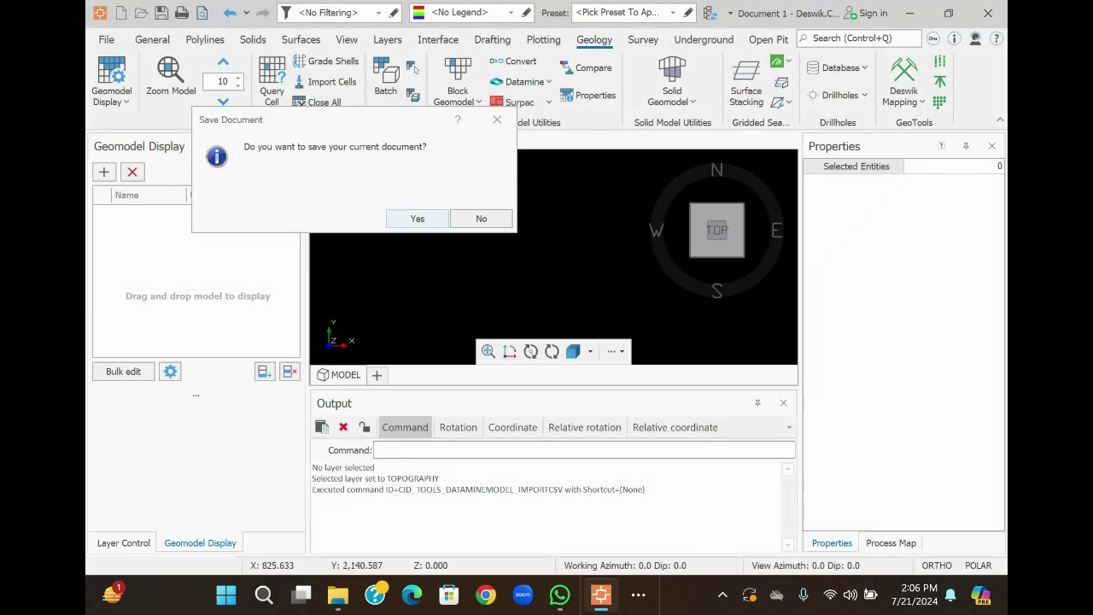
click(417, 218)
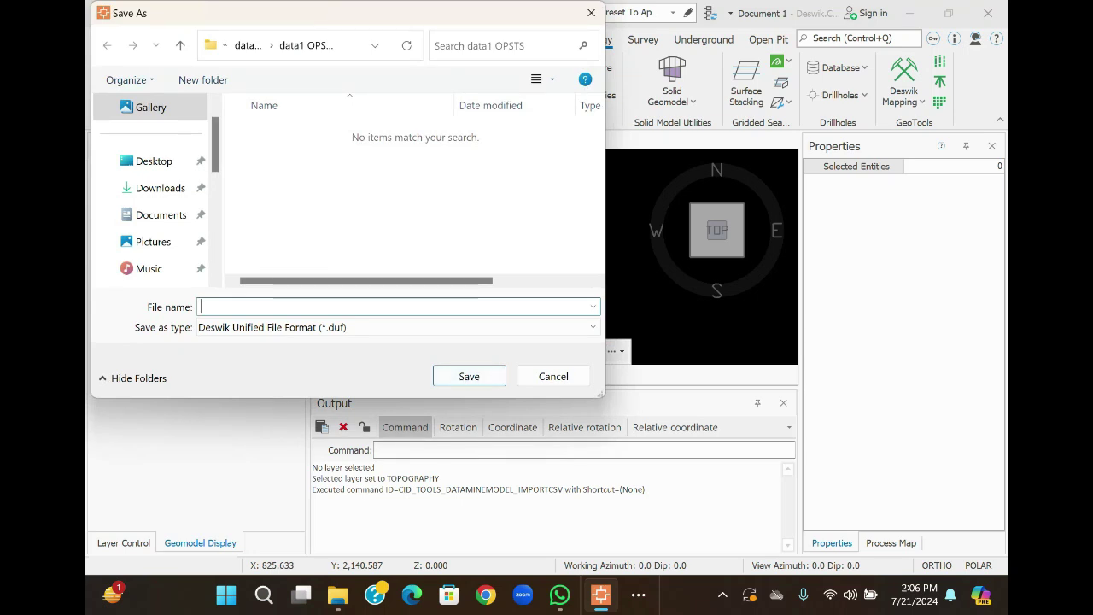
click(554, 376)
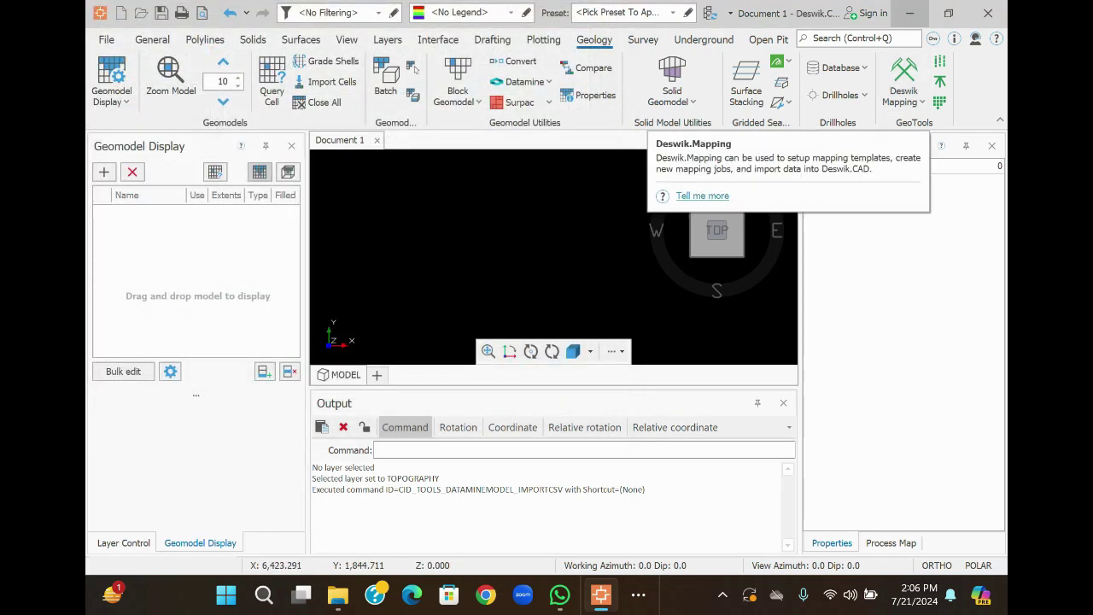
click(909, 13)
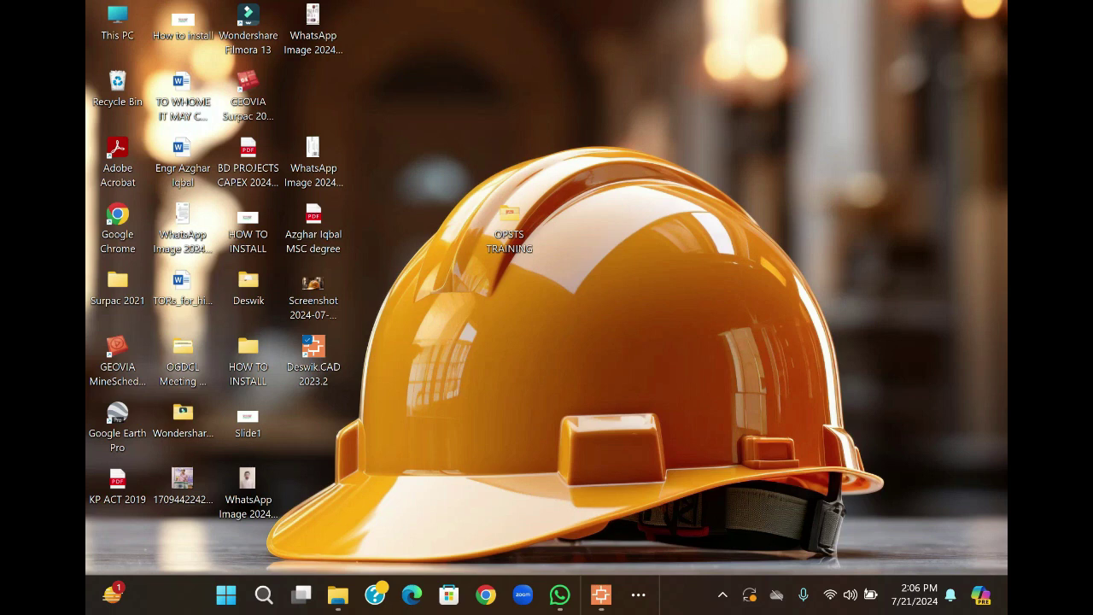
double_click(503, 206)
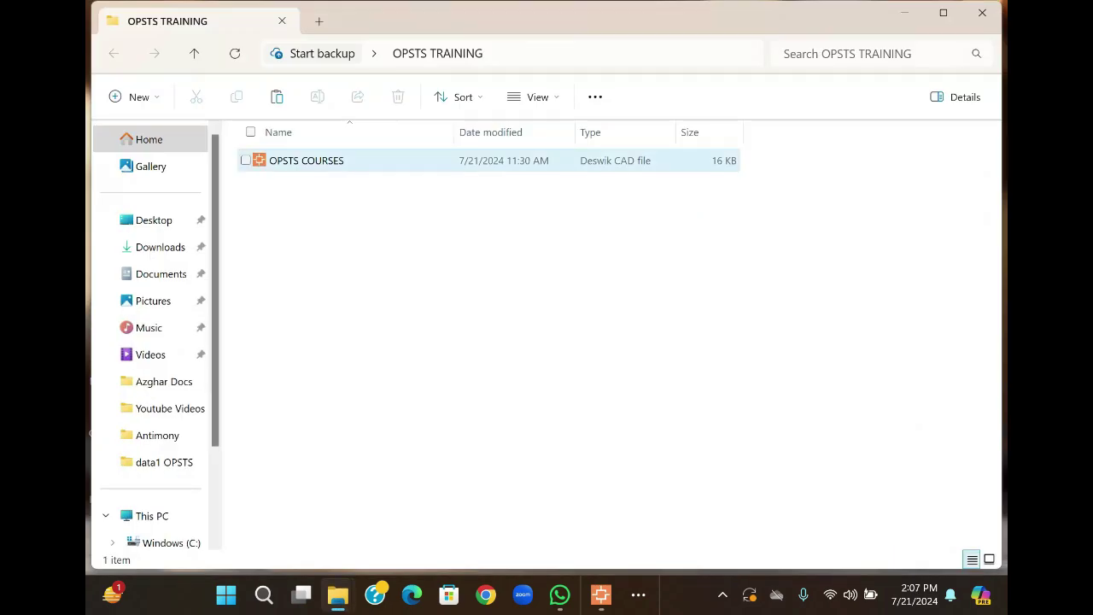
click(904, 13)
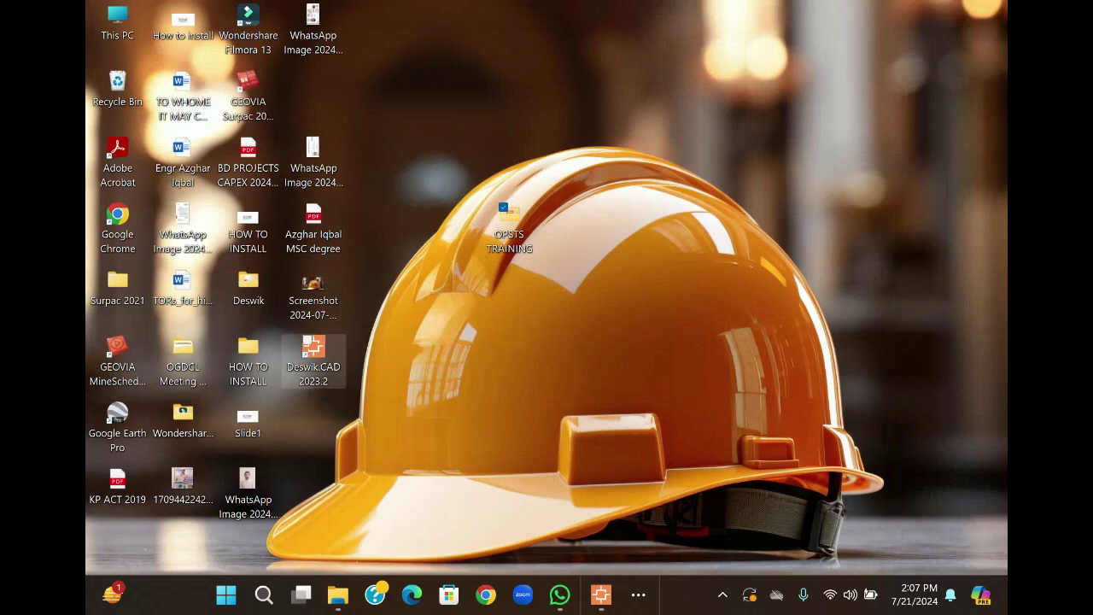
- Switch to File Explorer and open the innermost data1 OPSTS folder in Session 1 of the Deswik training data to check the model files
double_click(248, 286)
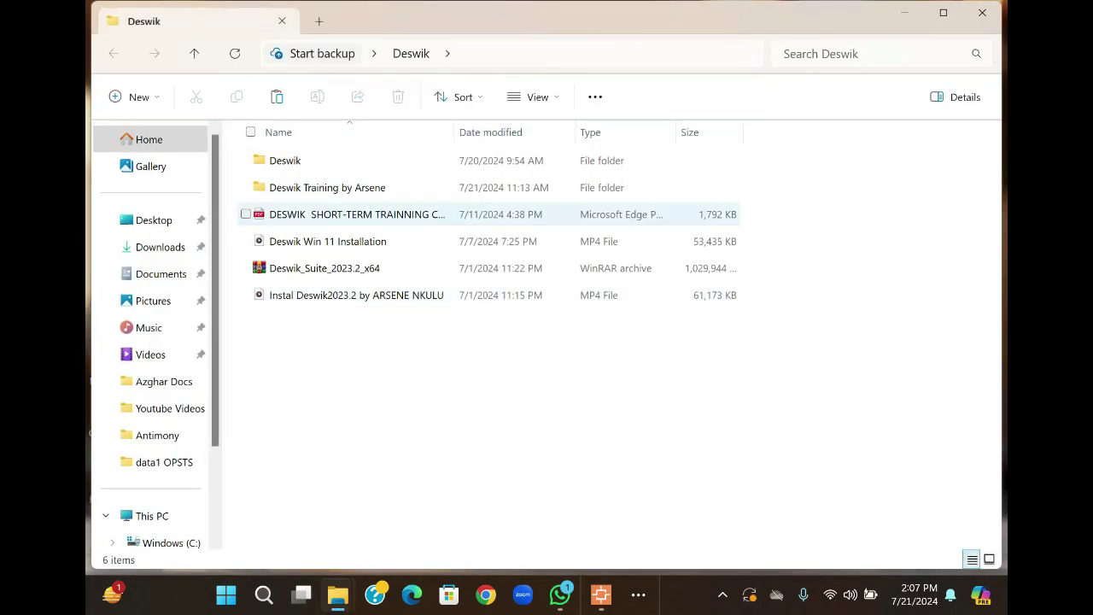
double_click(324, 187)
double_click(282, 160)
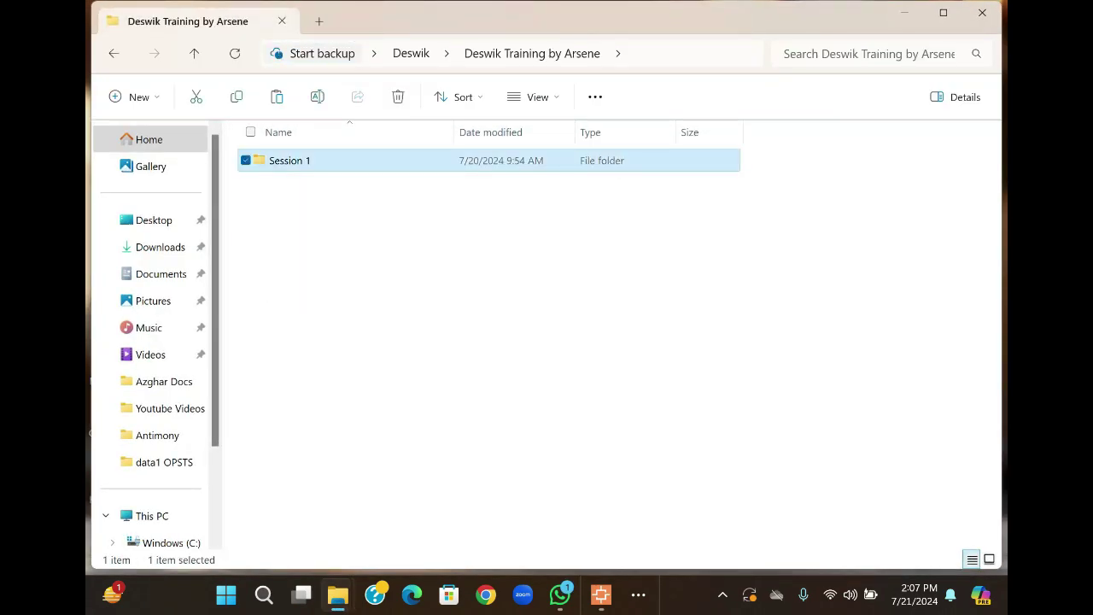
double_click(282, 171)
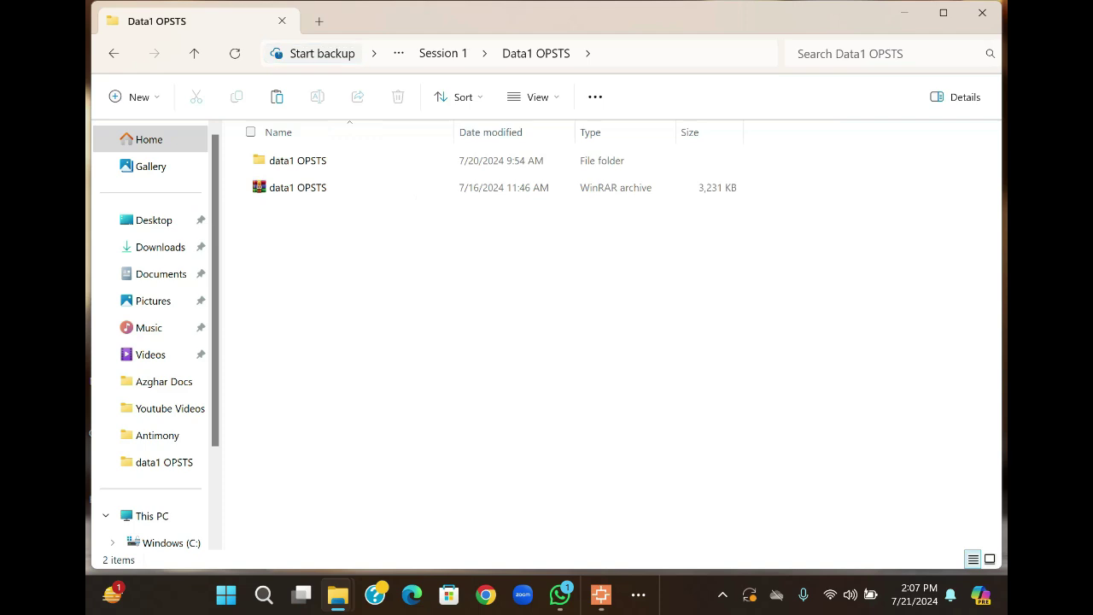
double_click(291, 160)
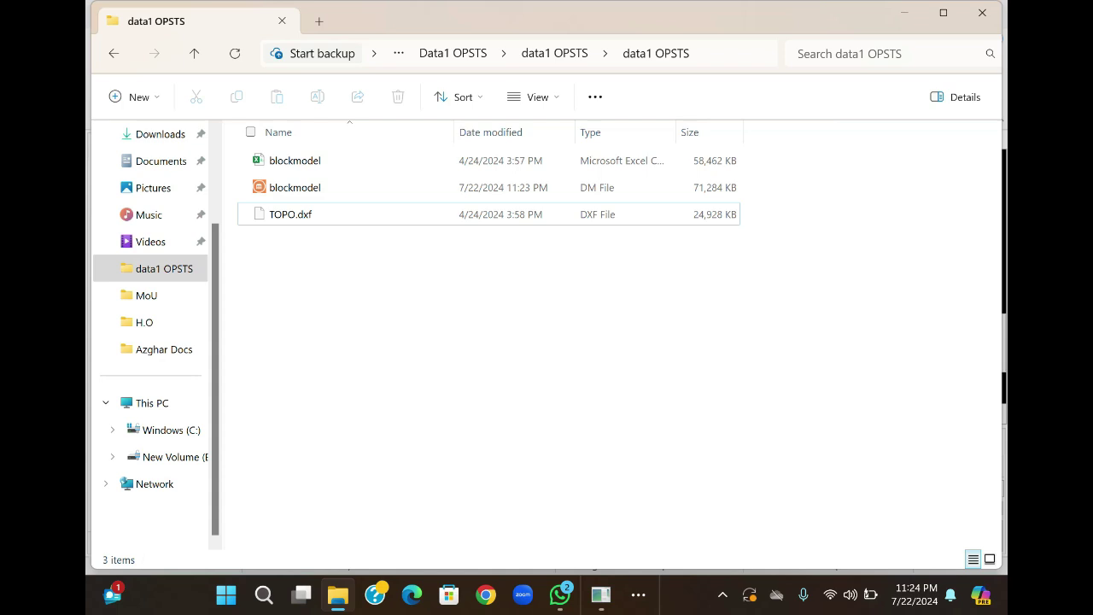
- Switch back to Deswik.CAD and add the blockmodel DM file from the data1 OPSTS folder to the geomodel display
click(638, 595)
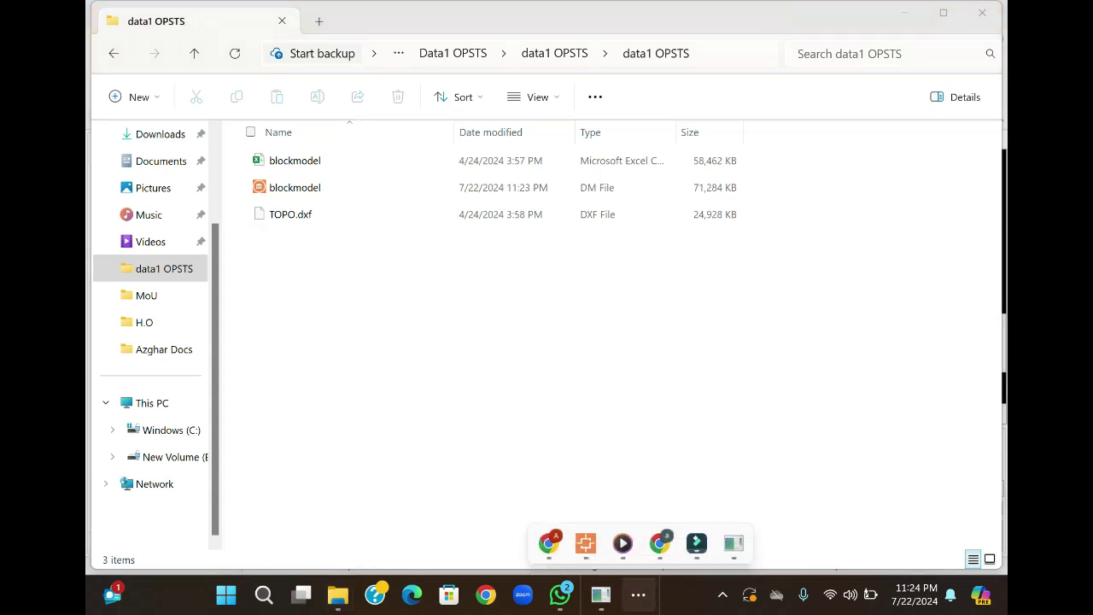
click(585, 543)
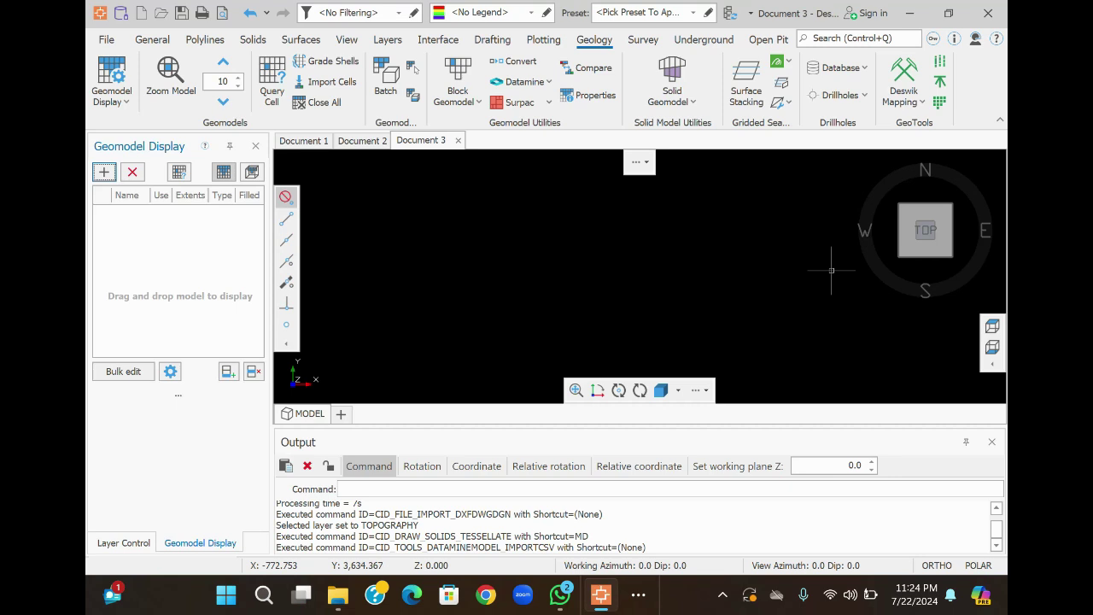
key(space)
click(283, 133)
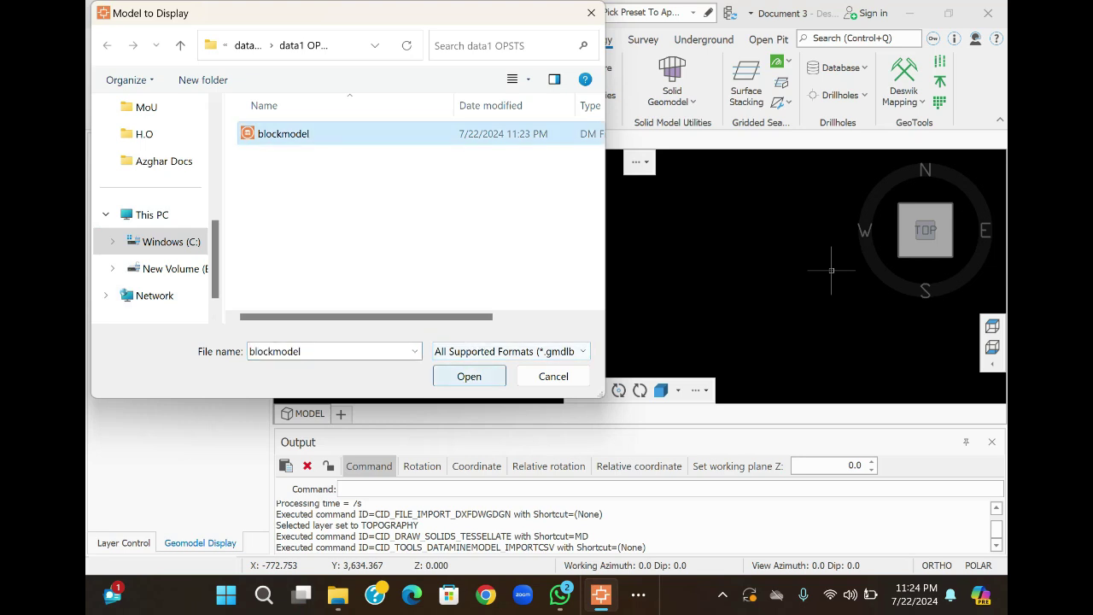
click(468, 375)
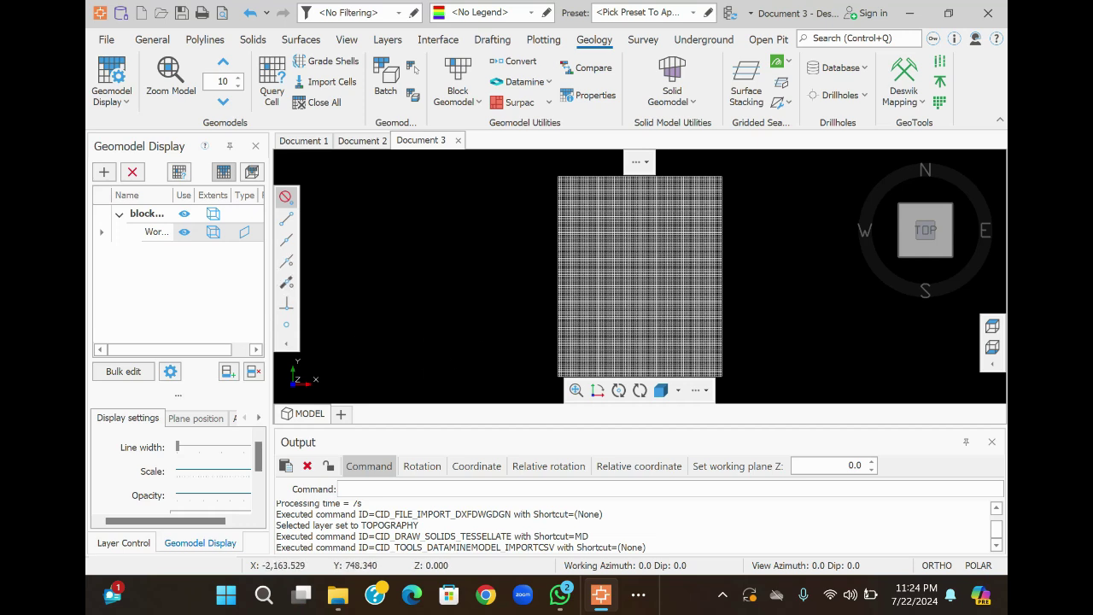
- Set the block model's display type to Working plane and show the model in top view
click(244, 231)
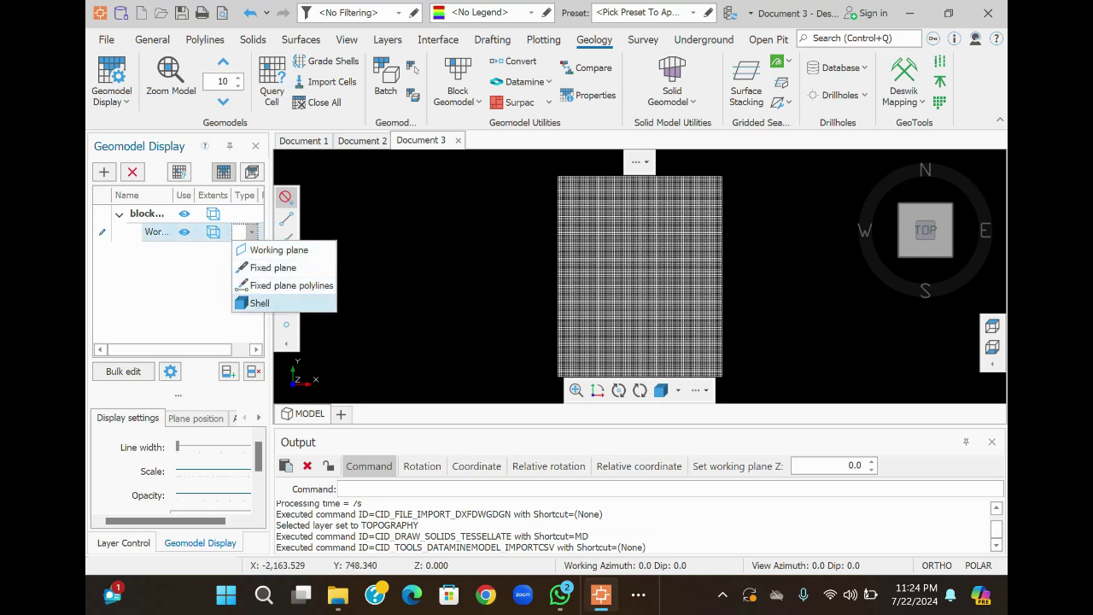
click(284, 249)
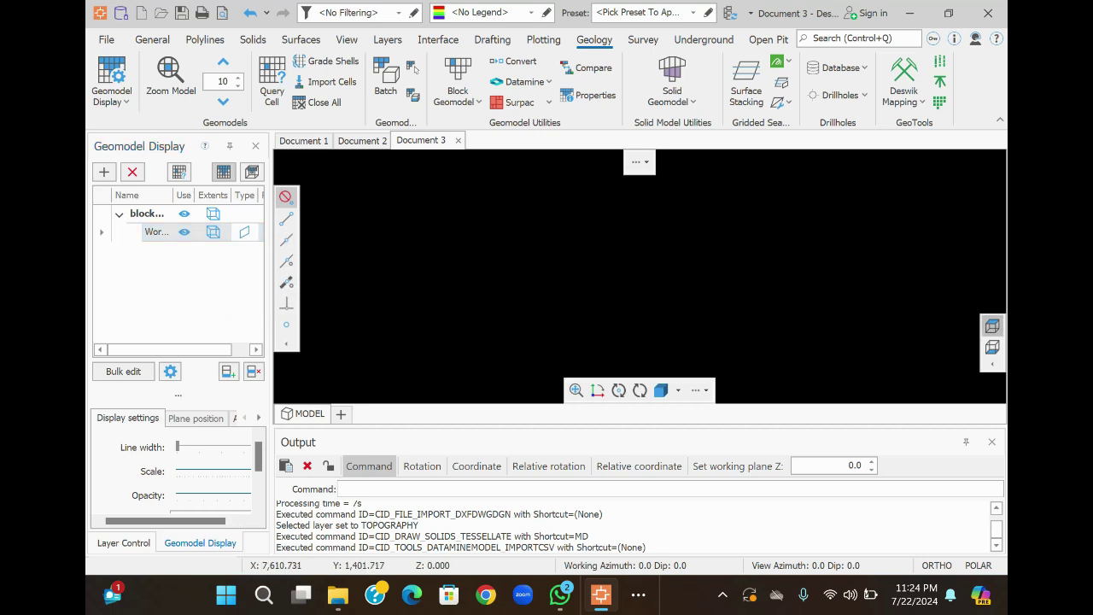
key(v)
key(i)
key(t)
key(o)
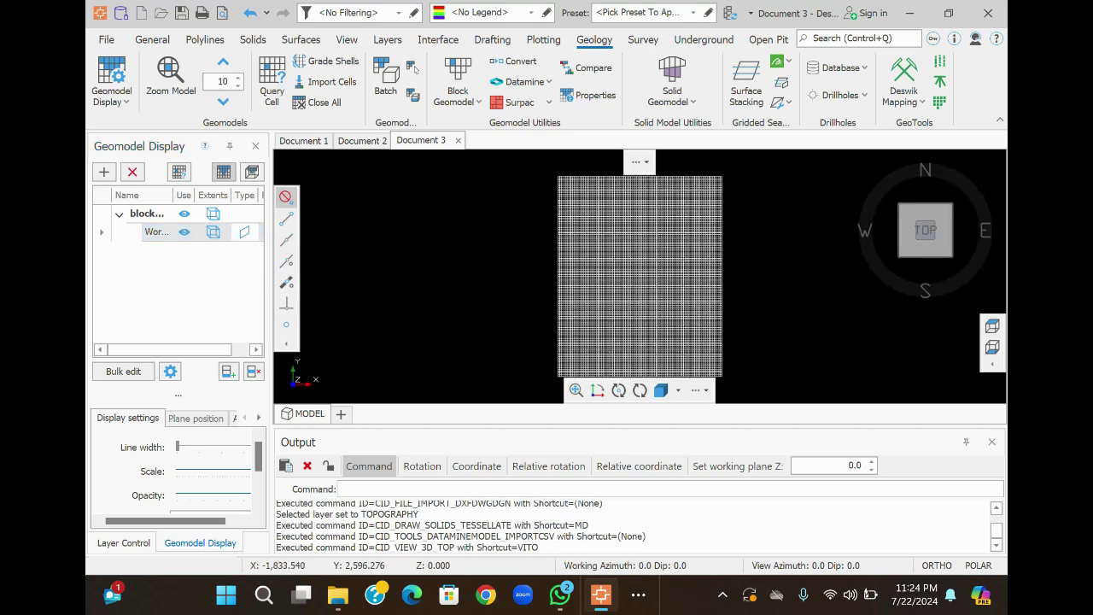
- Set the block model's display type to Shell
click(244, 232)
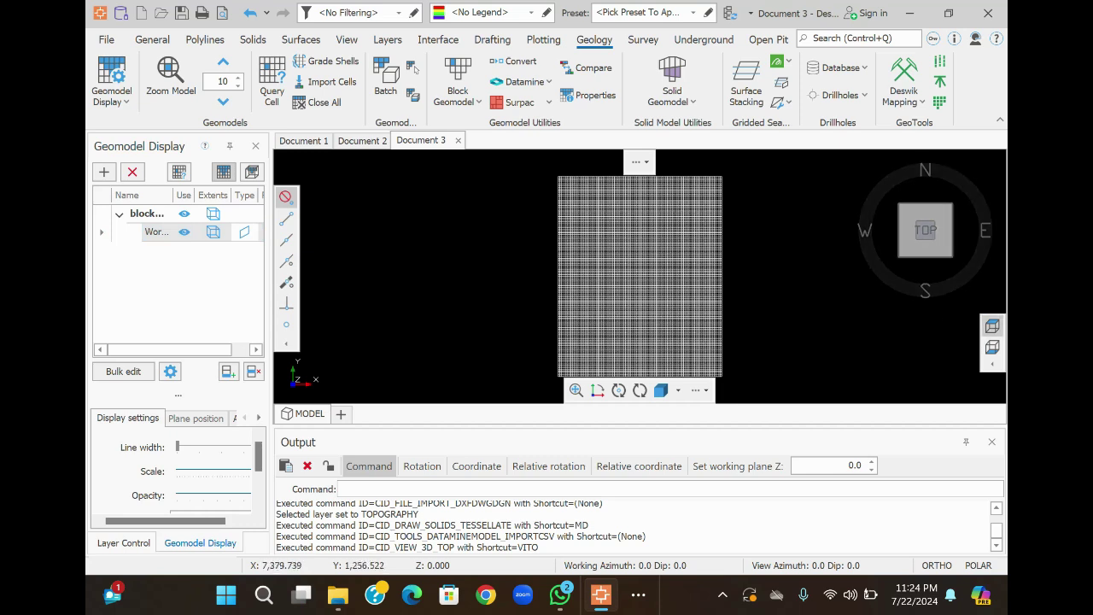
click(992, 327)
click(245, 231)
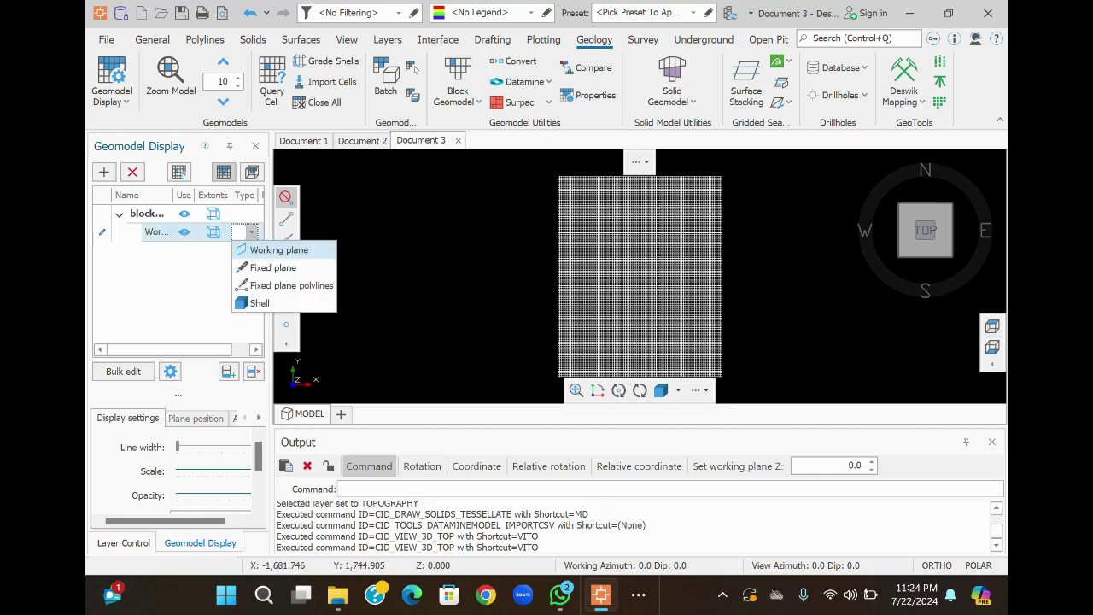
click(260, 303)
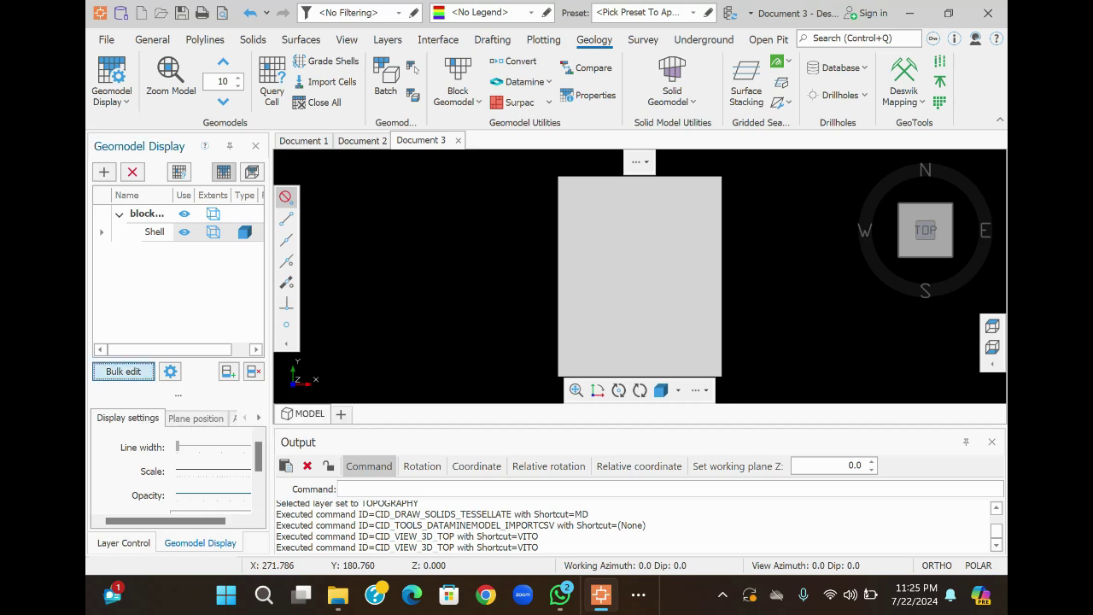
- Rename the block model's shell display entry as BL MD FILE in the bulk editor
click(123, 371)
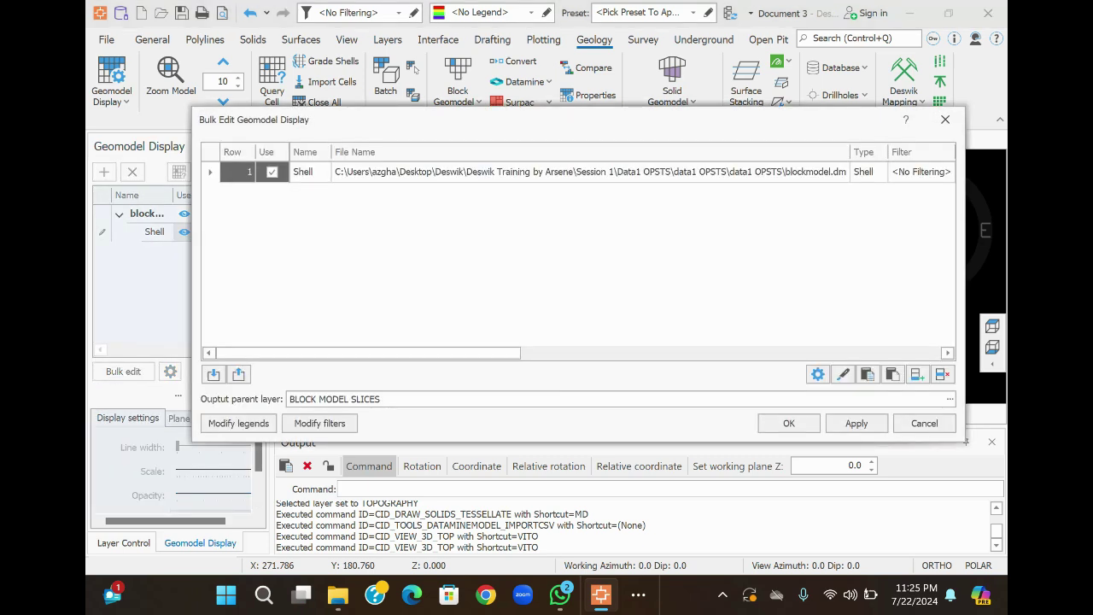
click(305, 172)
key(BackSpace)
key(BackSpace)
key(BackSpace)
key(BackSpace)
key(BackSpace)
text(BL)
text( MD FILE)
key(Tab)
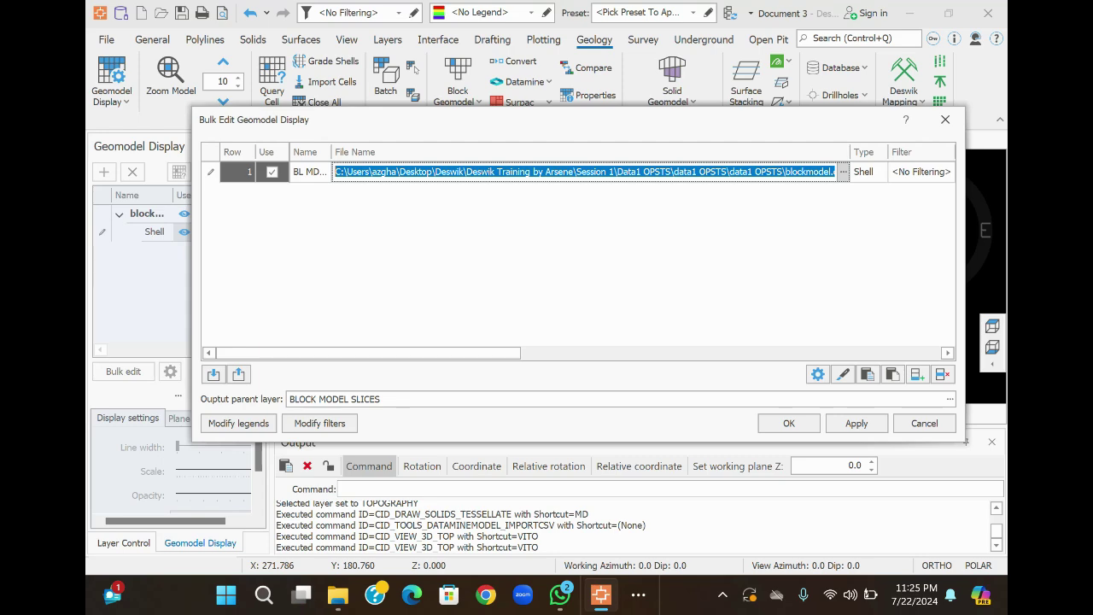
- Reselect the blockmodel DM file as the entry's source, keep its type as Shell and apply the bulk edit
click(843, 172)
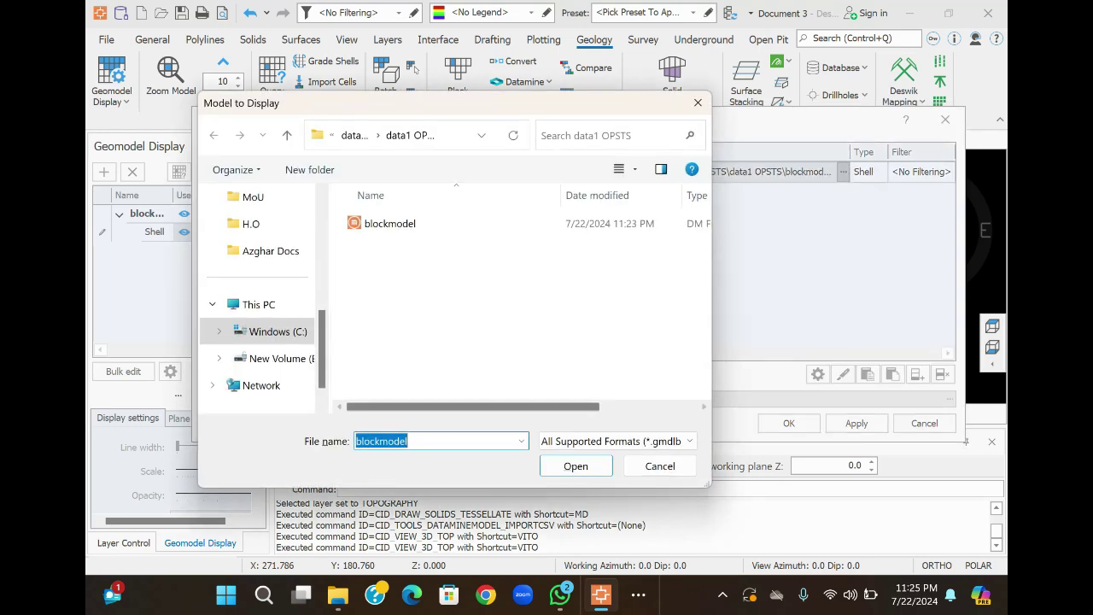
click(390, 223)
click(576, 466)
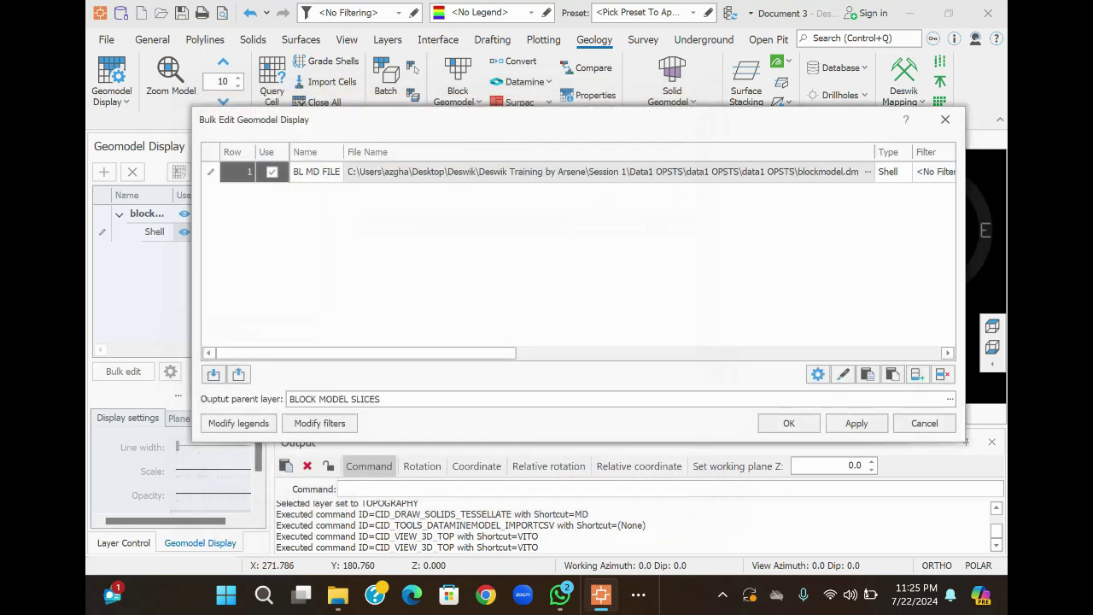
click(888, 172)
click(904, 172)
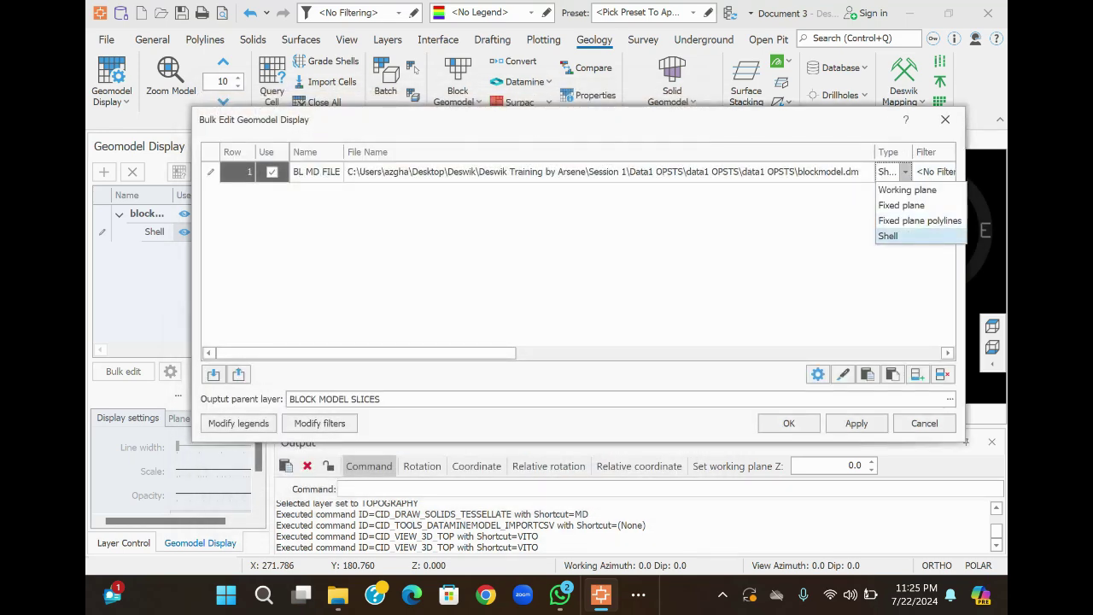
click(888, 236)
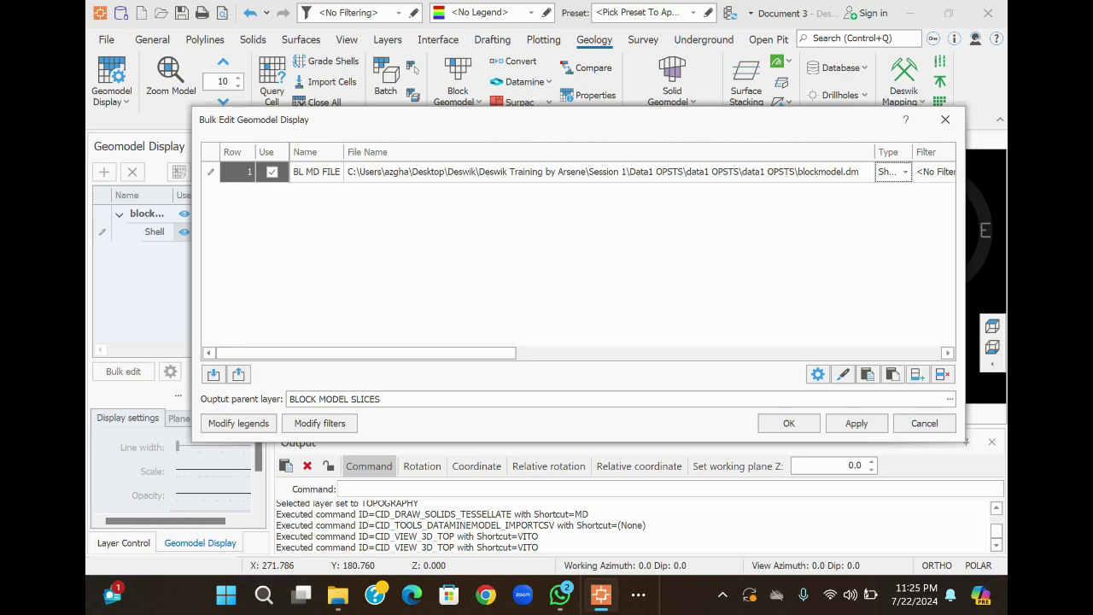
click(856, 423)
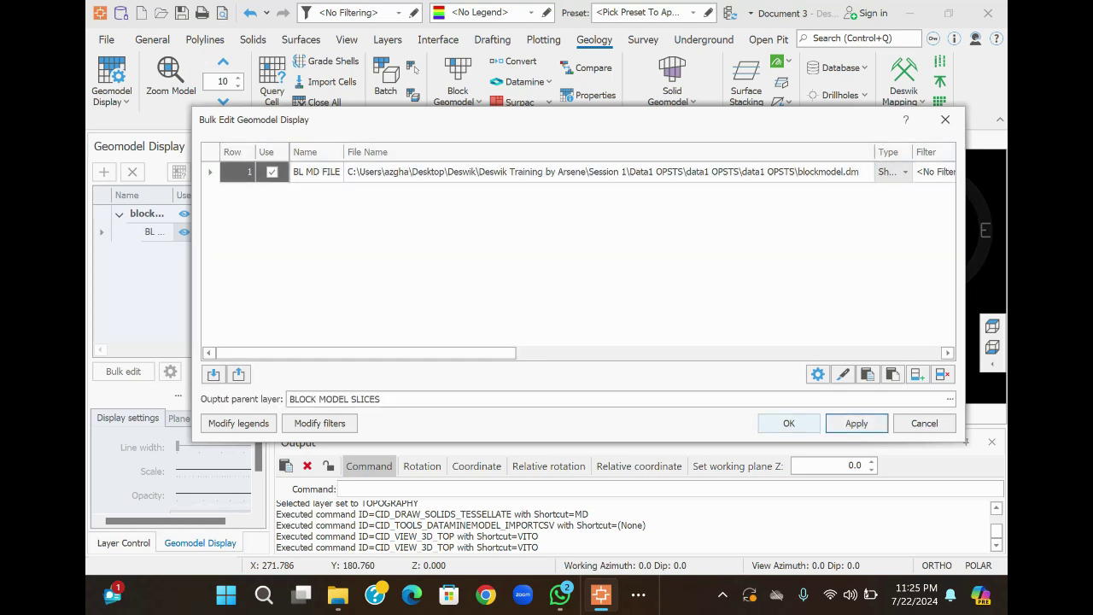
click(788, 423)
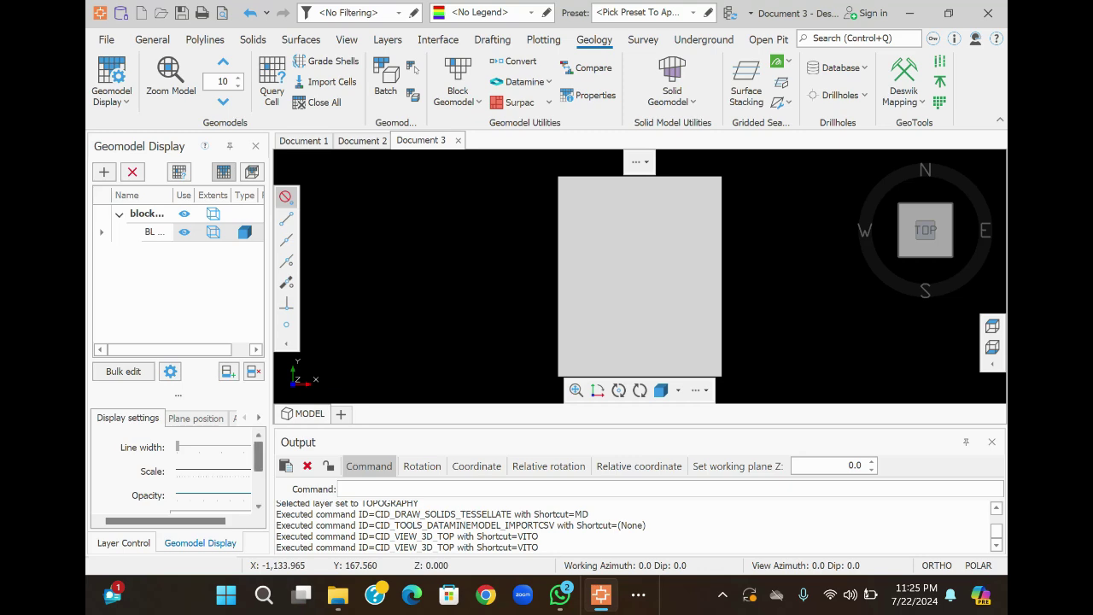
- Add a new legend named CU for the block model display
click(123, 370)
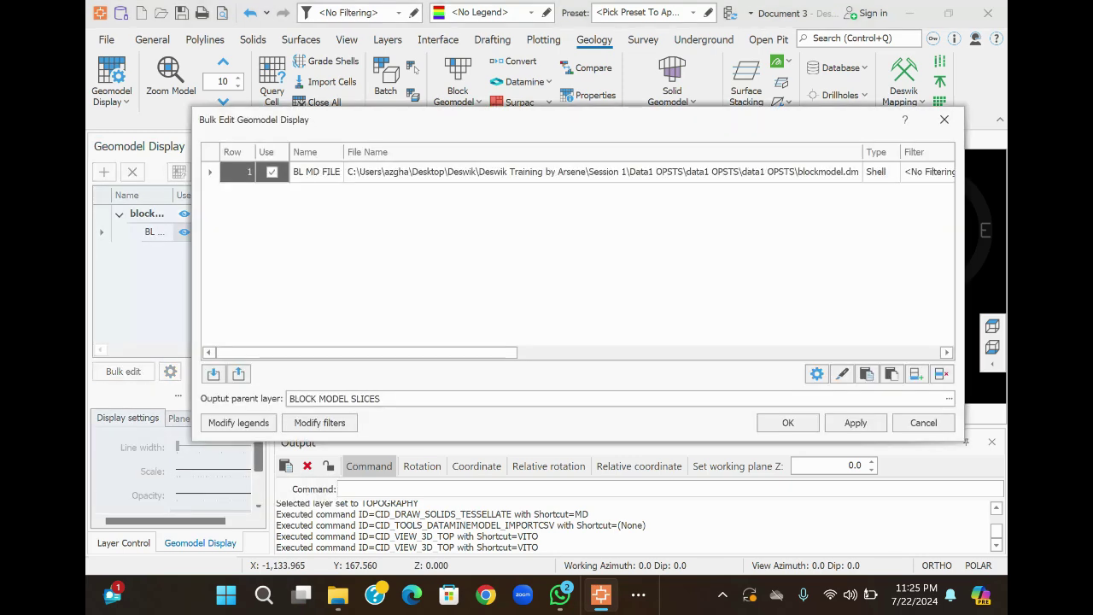
click(238, 422)
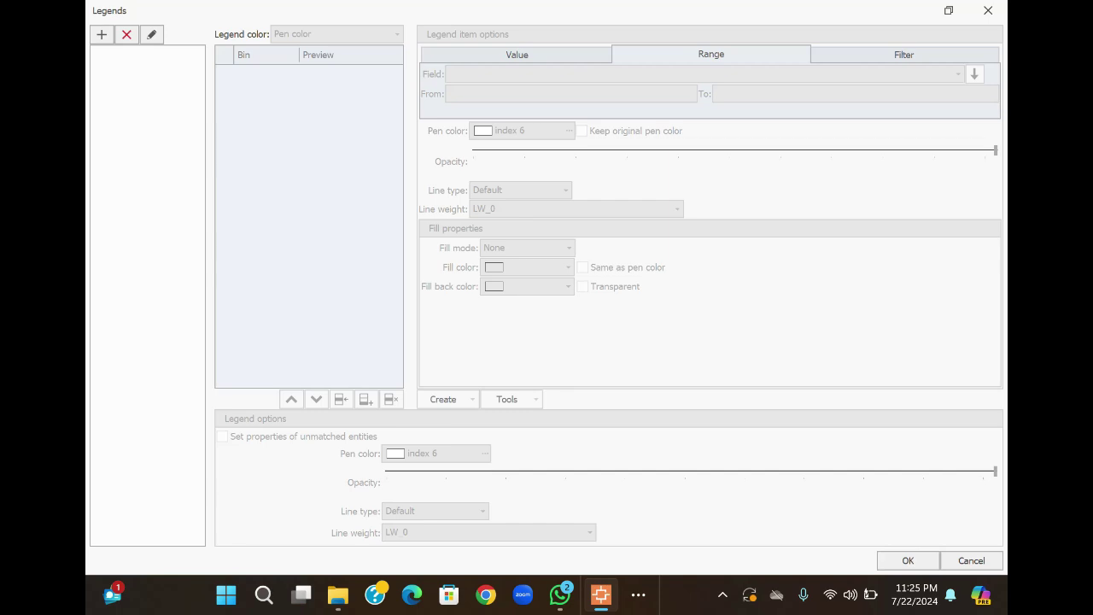
click(101, 34)
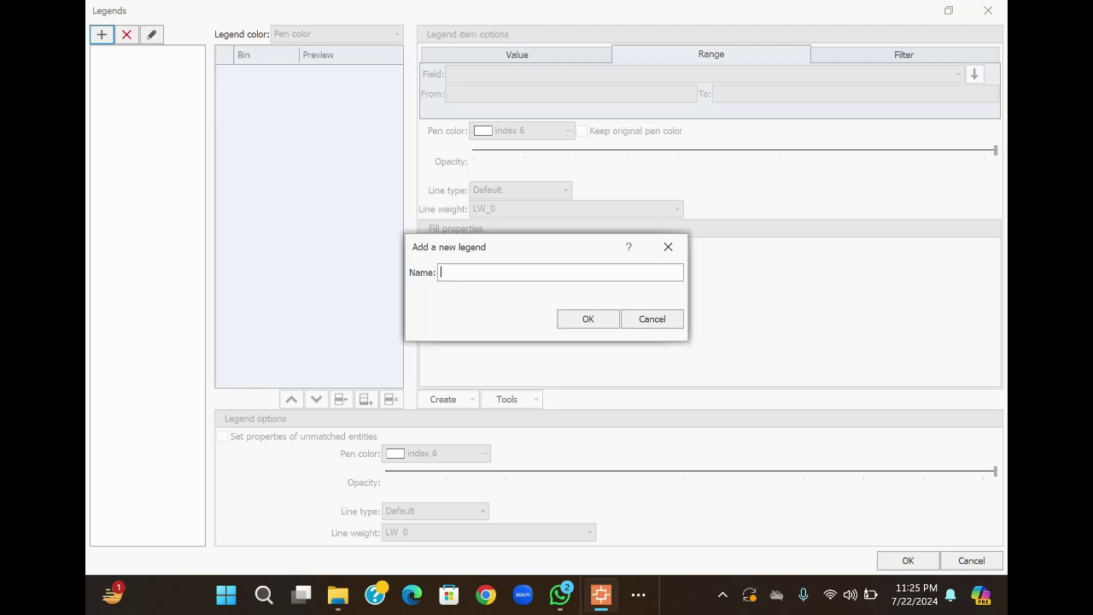
text(CU)
click(587, 318)
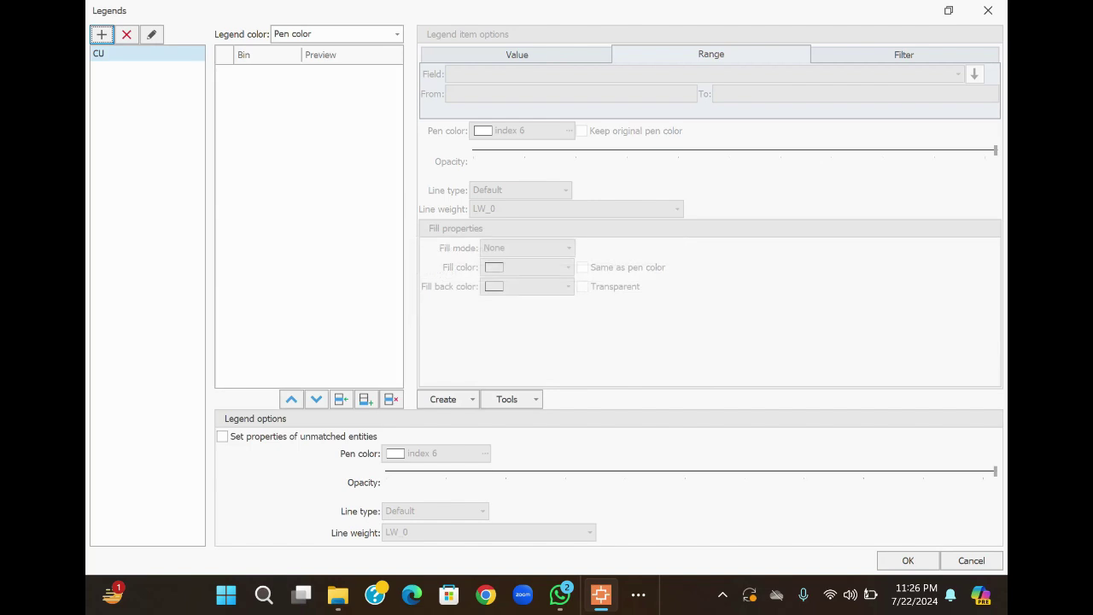
- Create range bins for the CU legend from the CUIDW field with the suggested bin ranges and save the legend
click(448, 399)
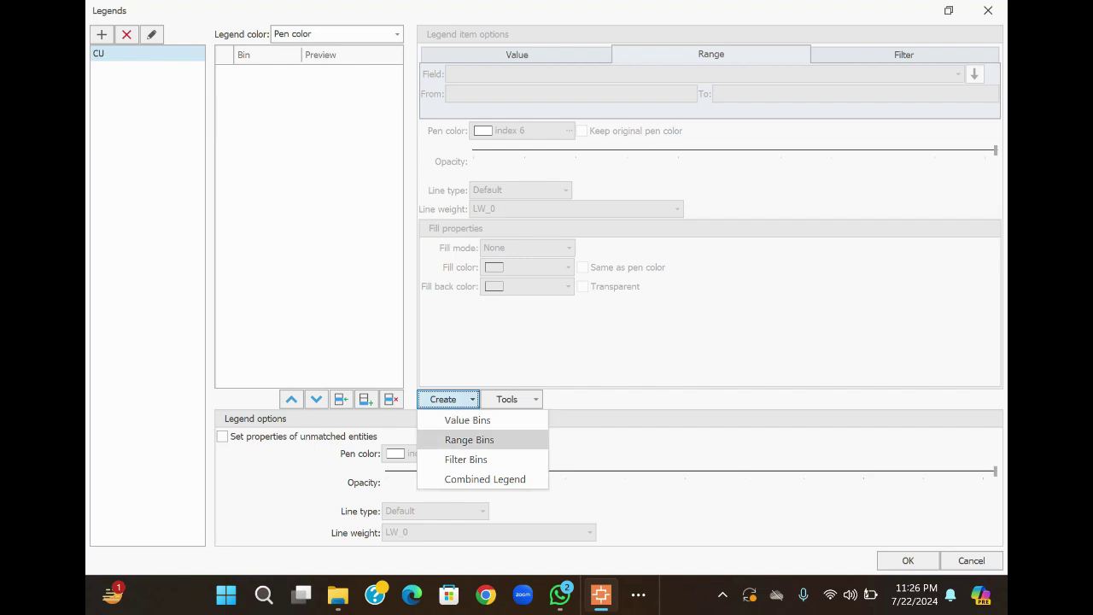
click(469, 439)
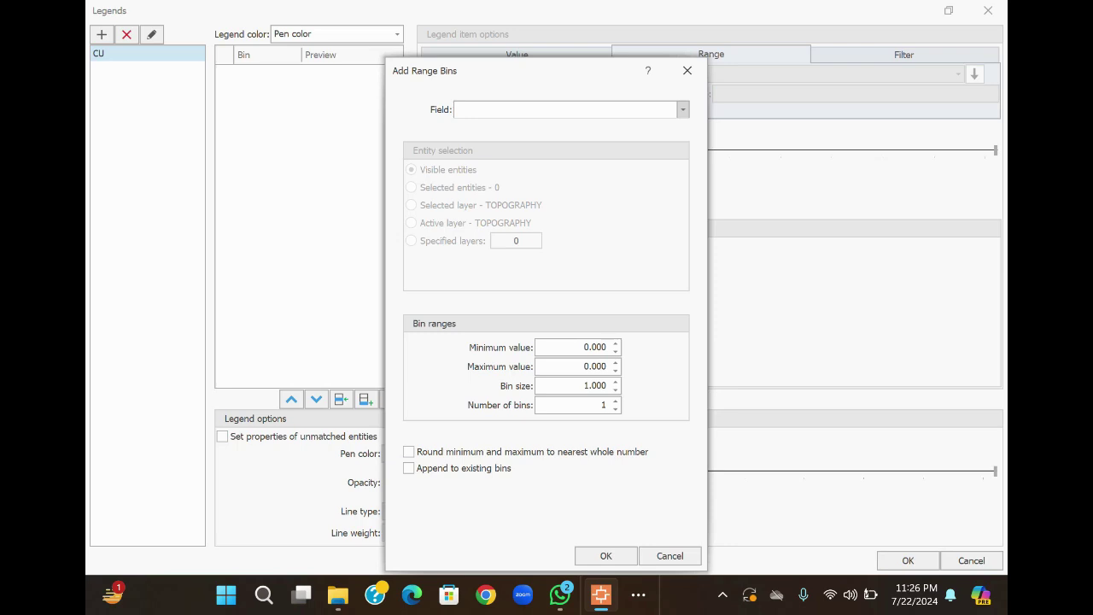
click(682, 109)
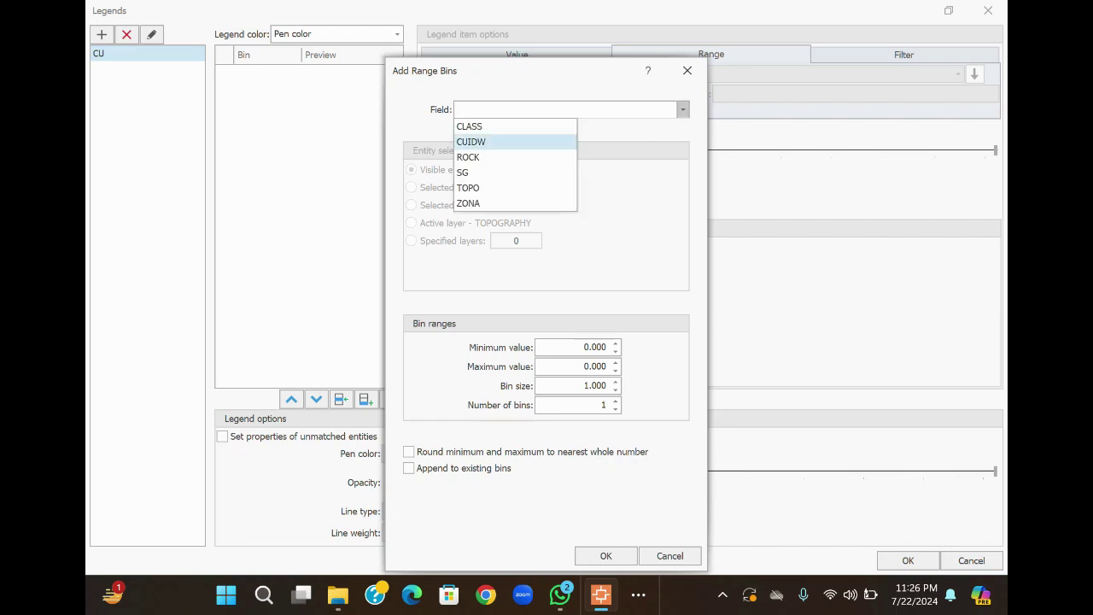
click(471, 142)
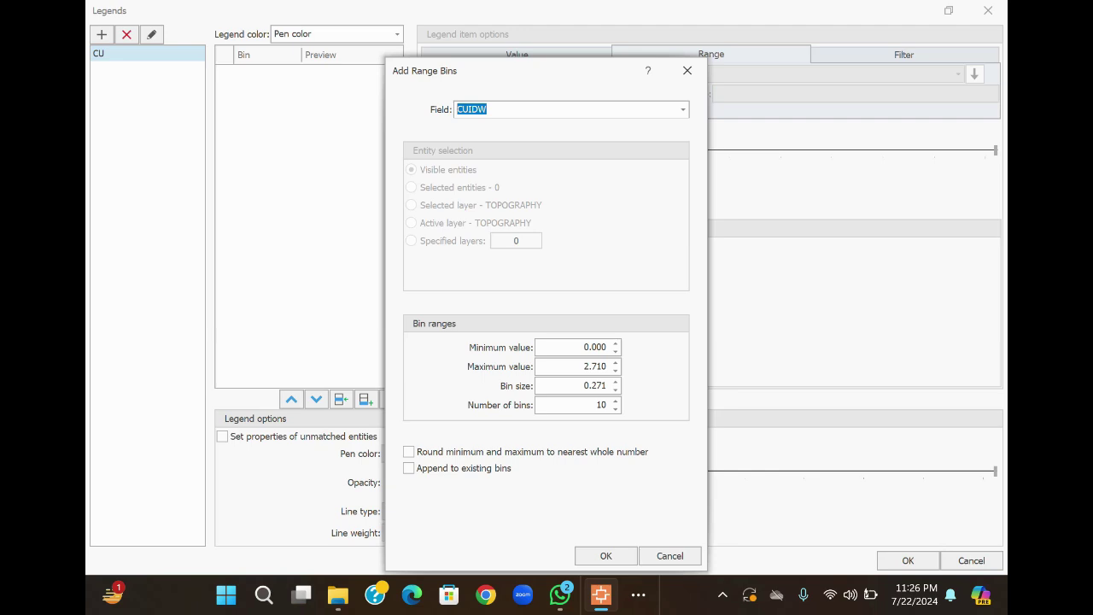
click(605, 556)
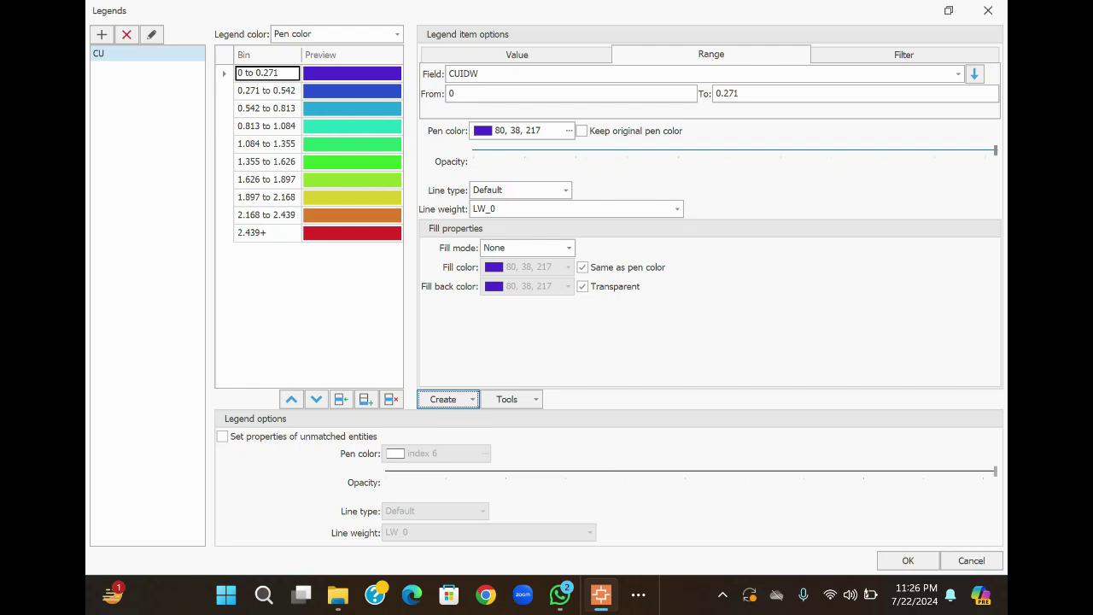
click(907, 560)
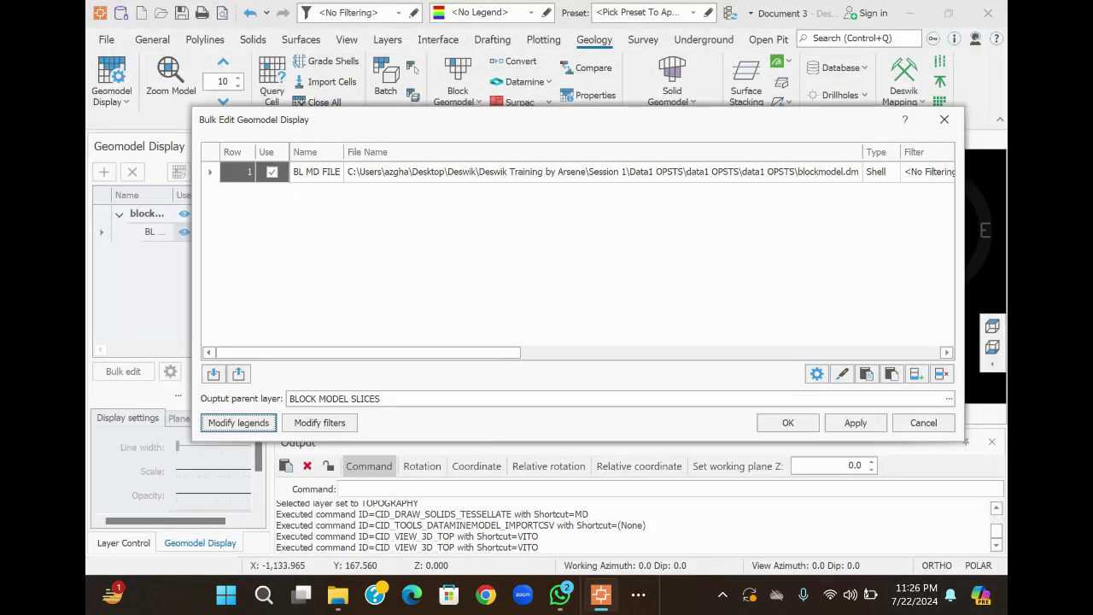
- Apply the bulk edit to regenerate the BL MD FILE shell with the CU legend and inspect the coloured model
click(855, 422)
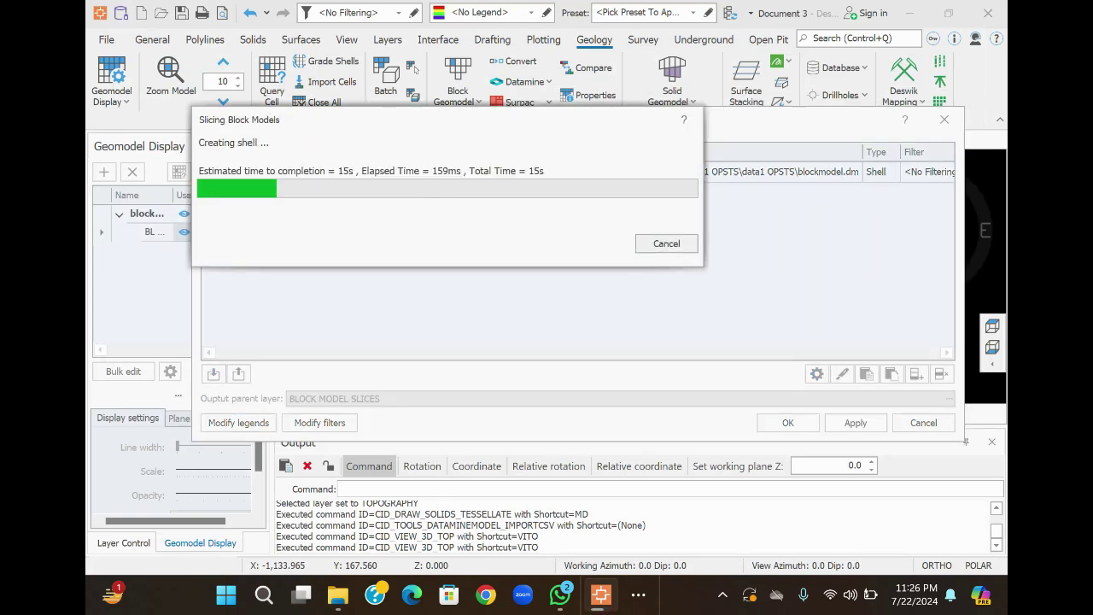
click(786, 421)
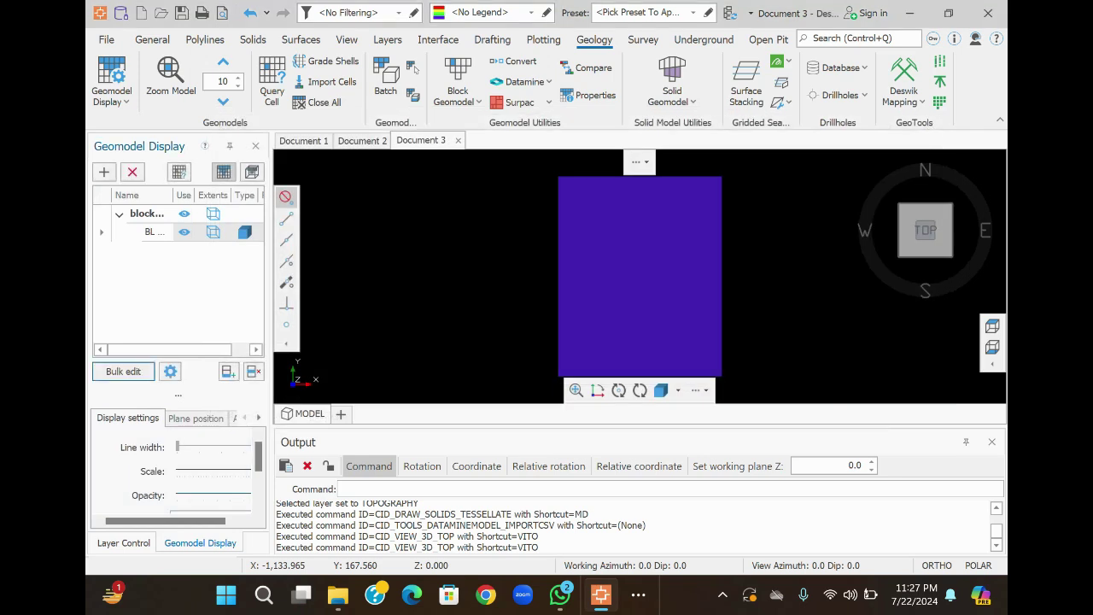
scroll(641, 263, up, 1)
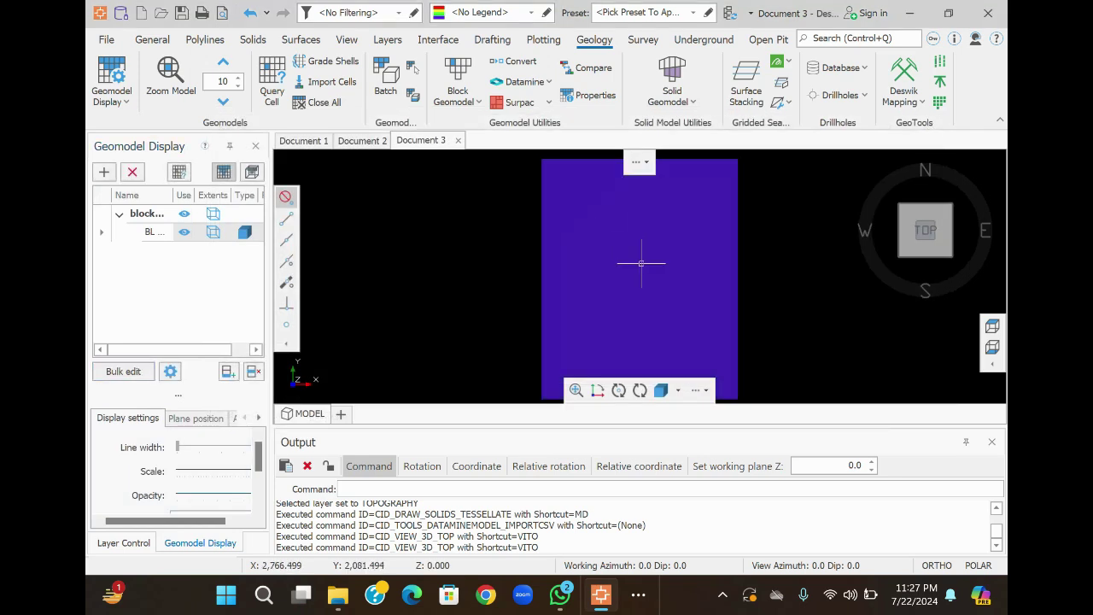
scroll(639, 270, down, 1)
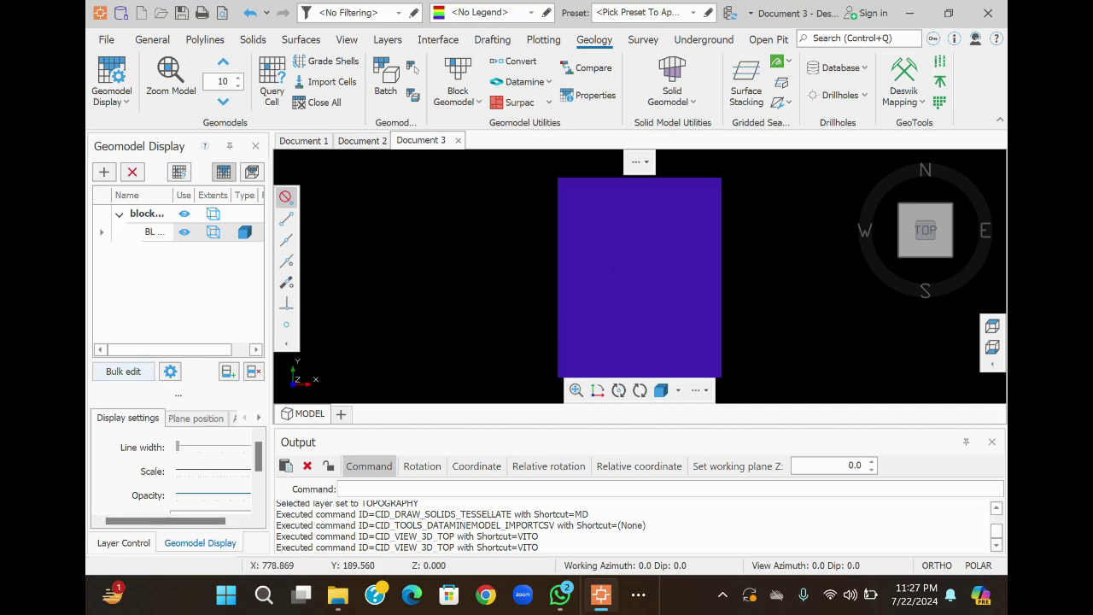
- Add a new geomodel filter named "CU over 0" from the bulk editor
click(123, 371)
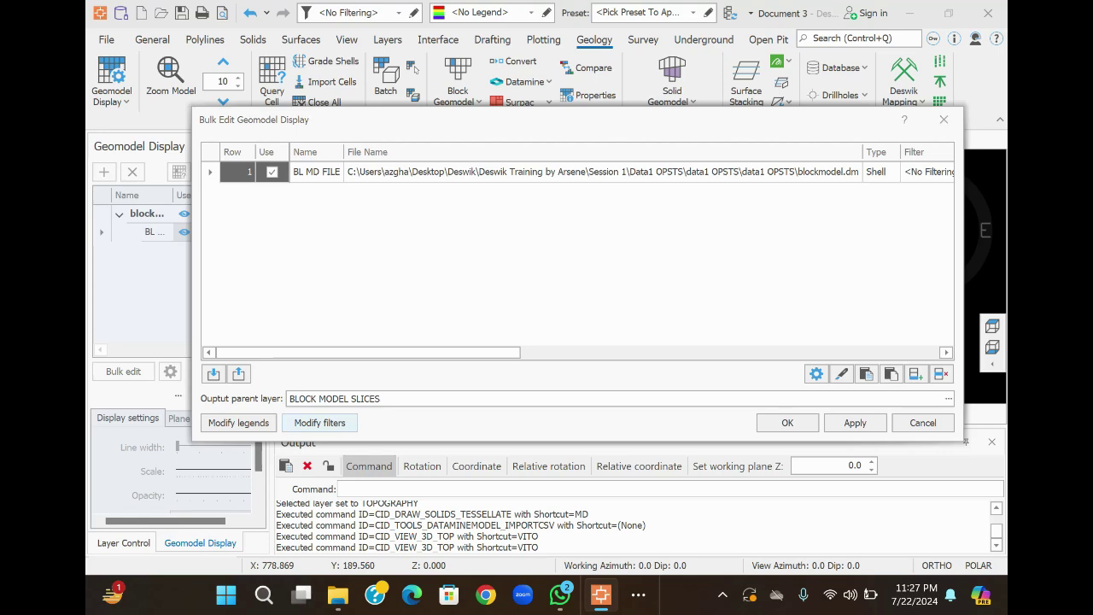
click(319, 422)
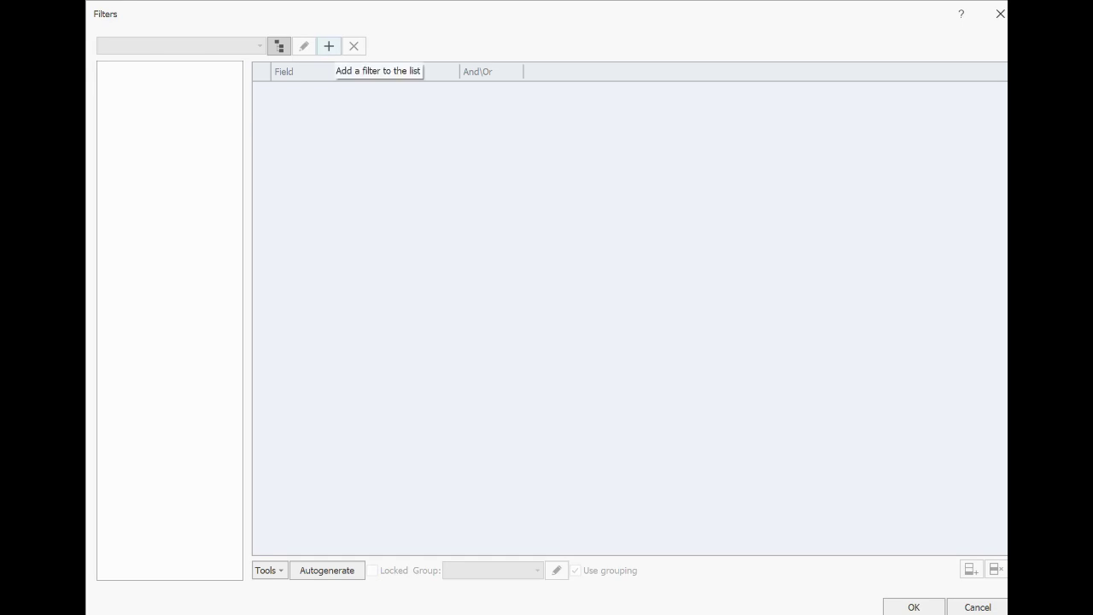
click(329, 46)
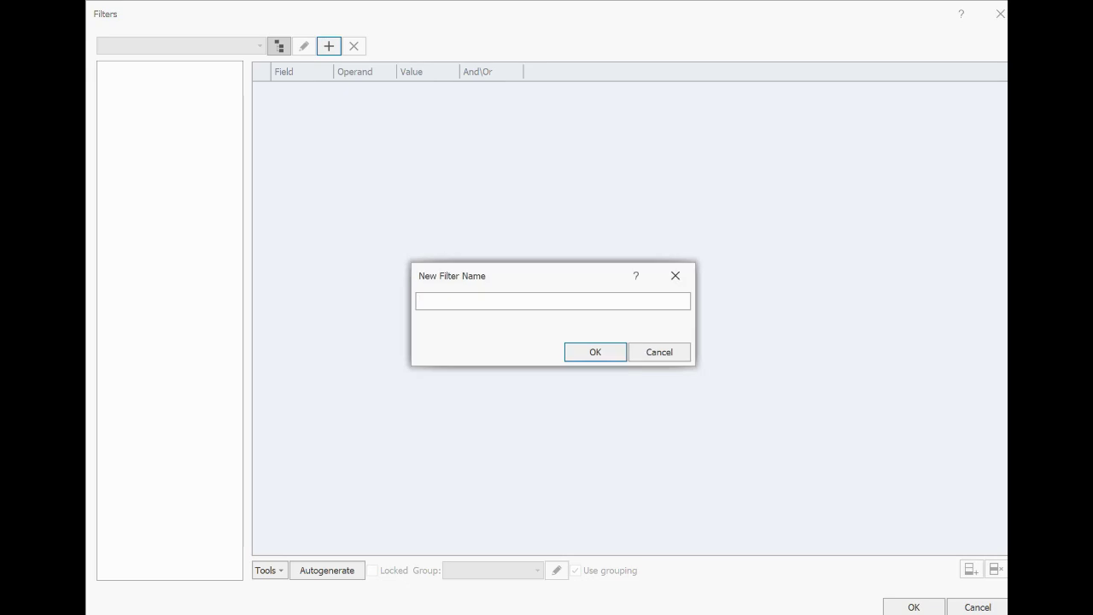
text(CU over 0)
key(Return)
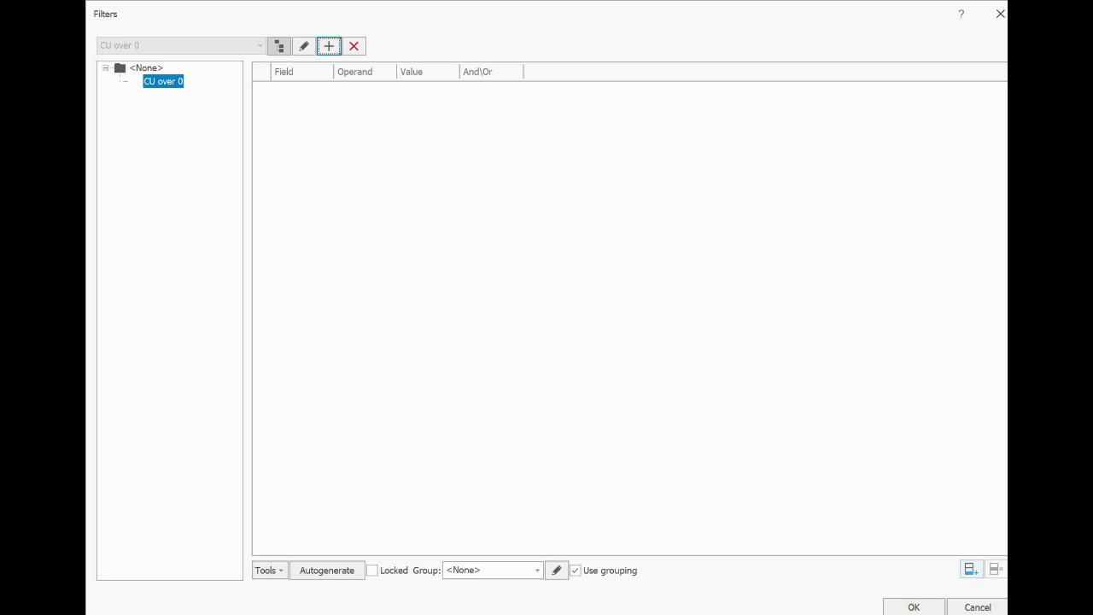
- Give the "CU over 0" filter the condition CUIDW > 0 and save it
click(971, 568)
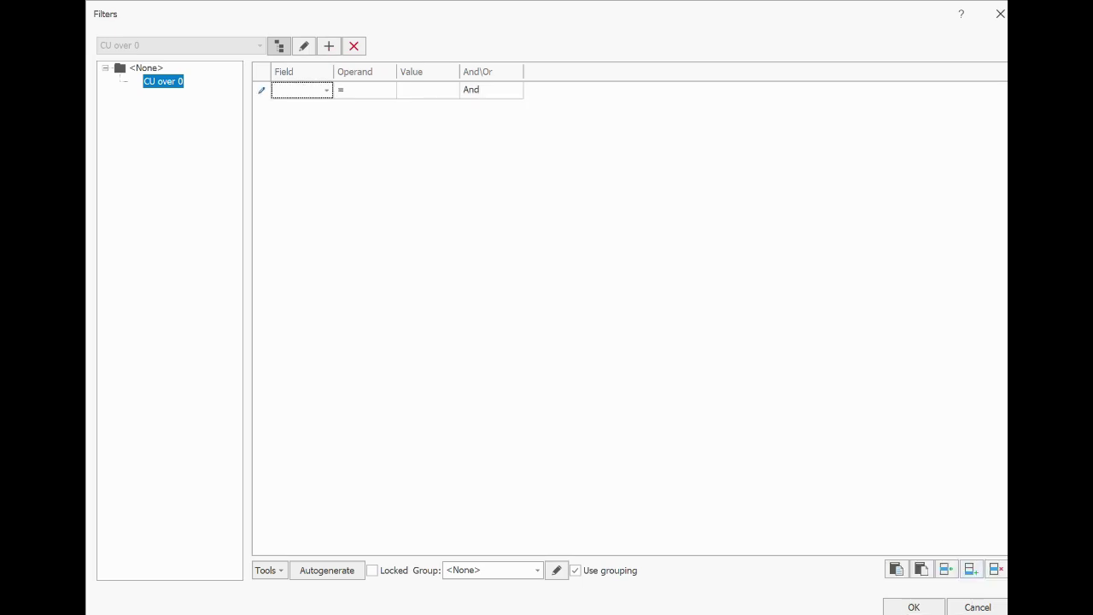
click(327, 89)
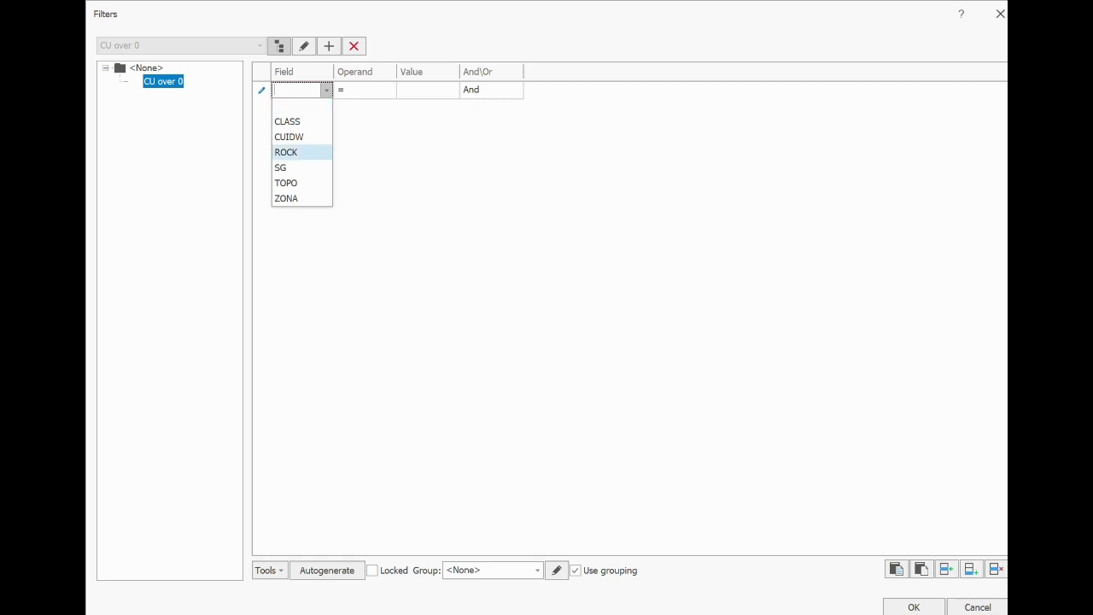
click(288, 137)
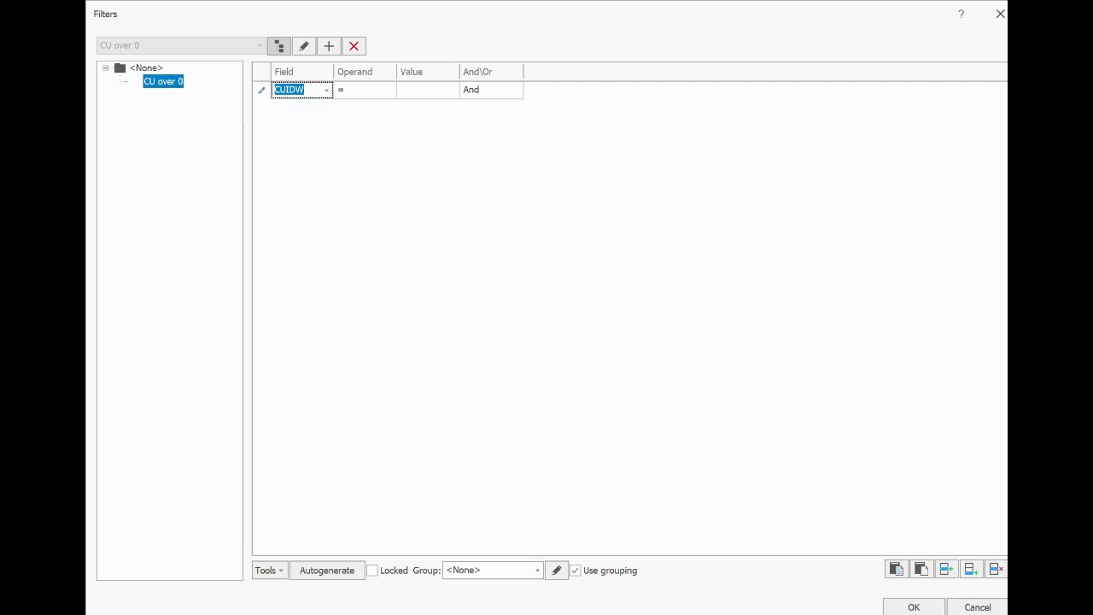
click(359, 90)
click(365, 90)
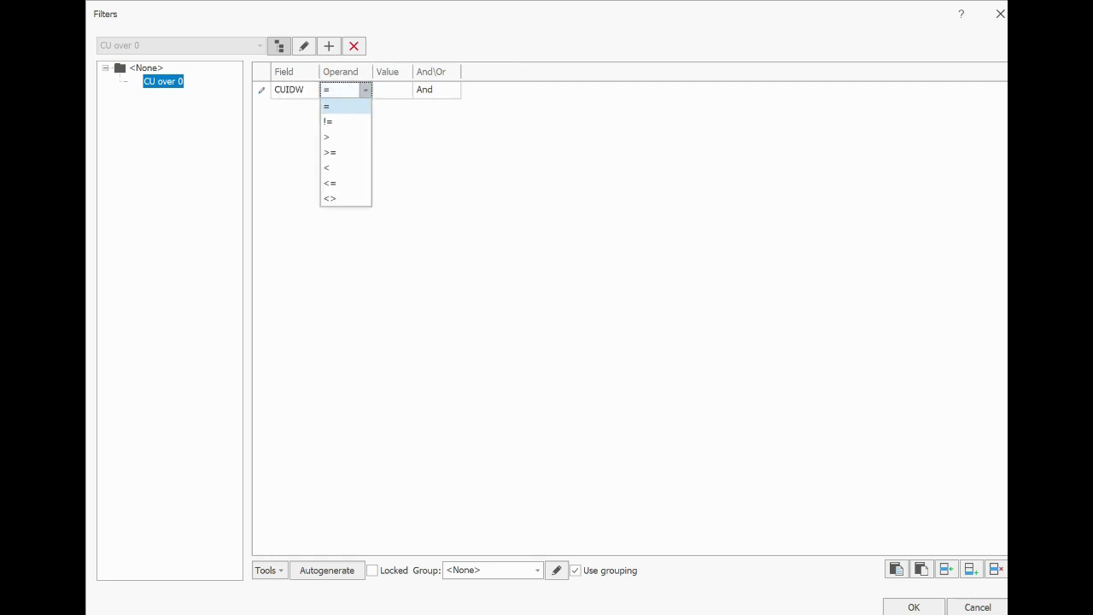
click(346, 137)
click(392, 90)
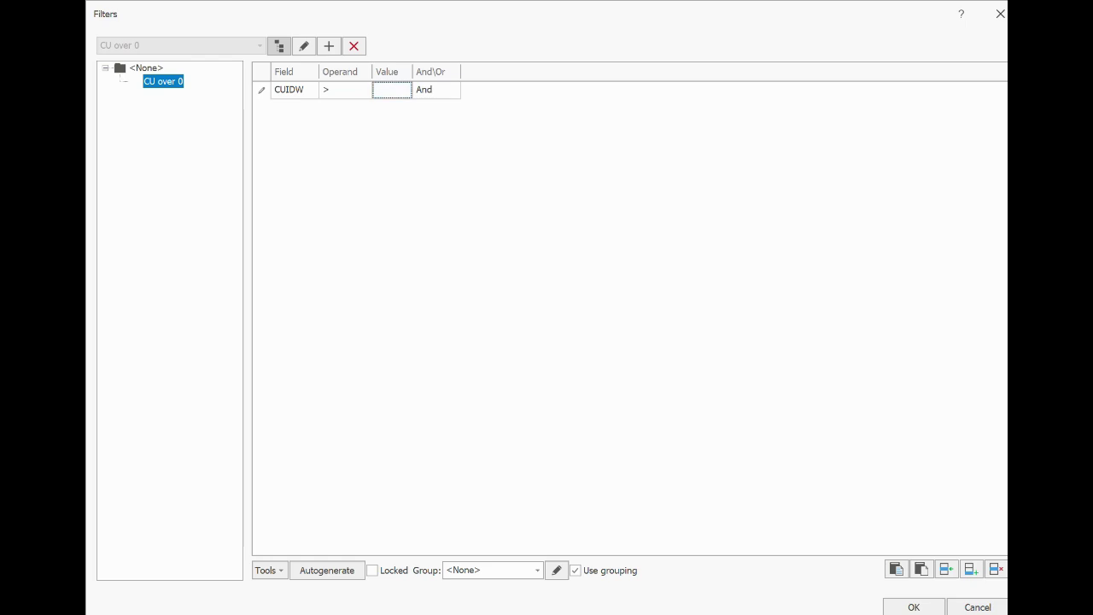
text(0)
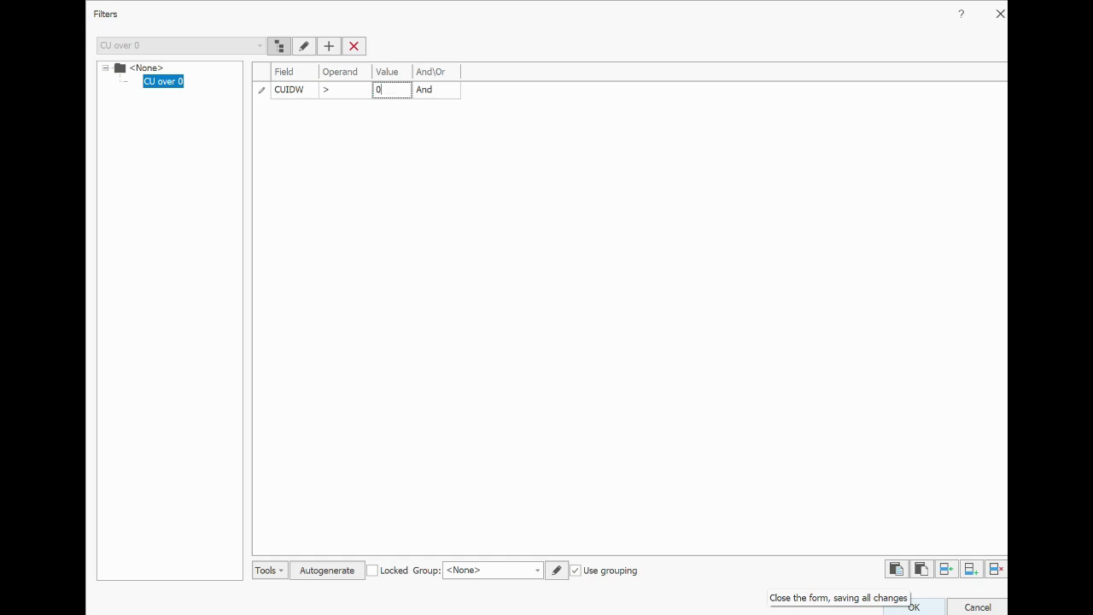
click(913, 607)
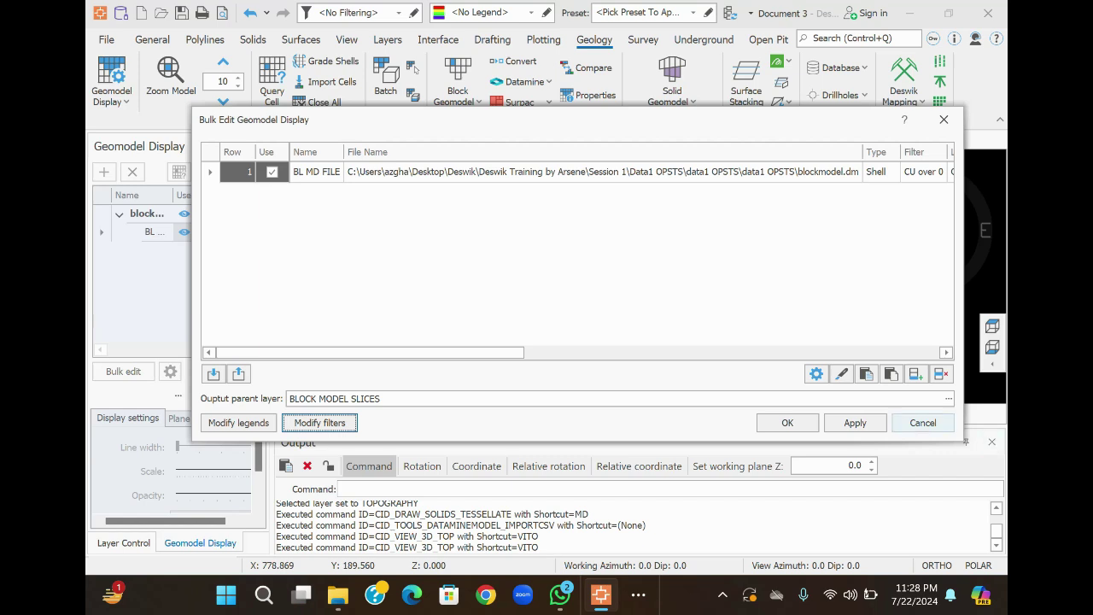
- Apply the bulk edit with the "CU over 0" filter and inspect the filtered shell up close
click(855, 422)
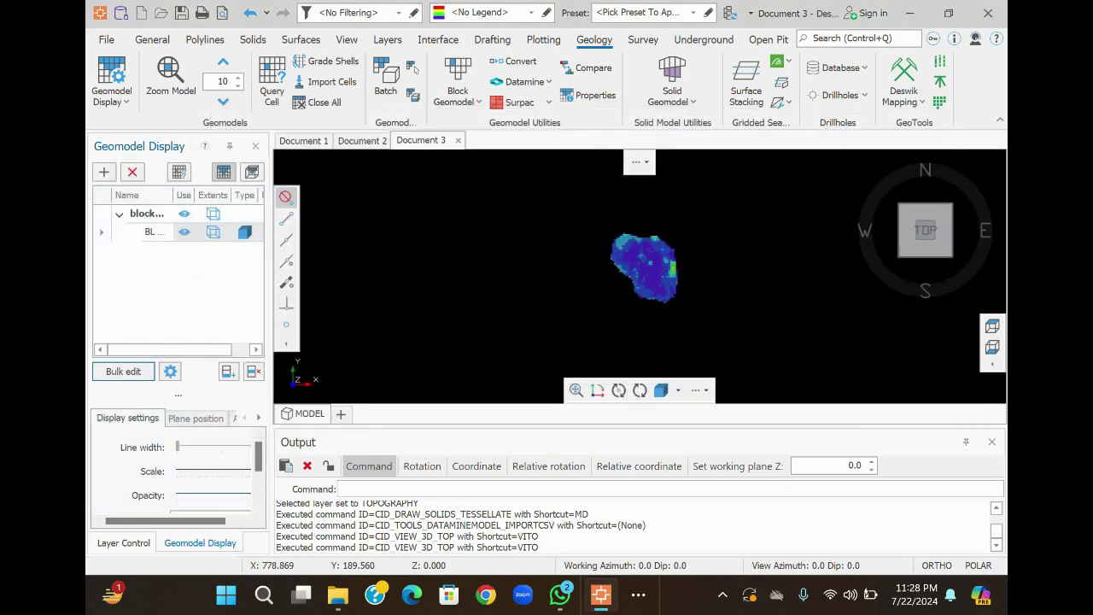
scroll(679, 278, up, 5)
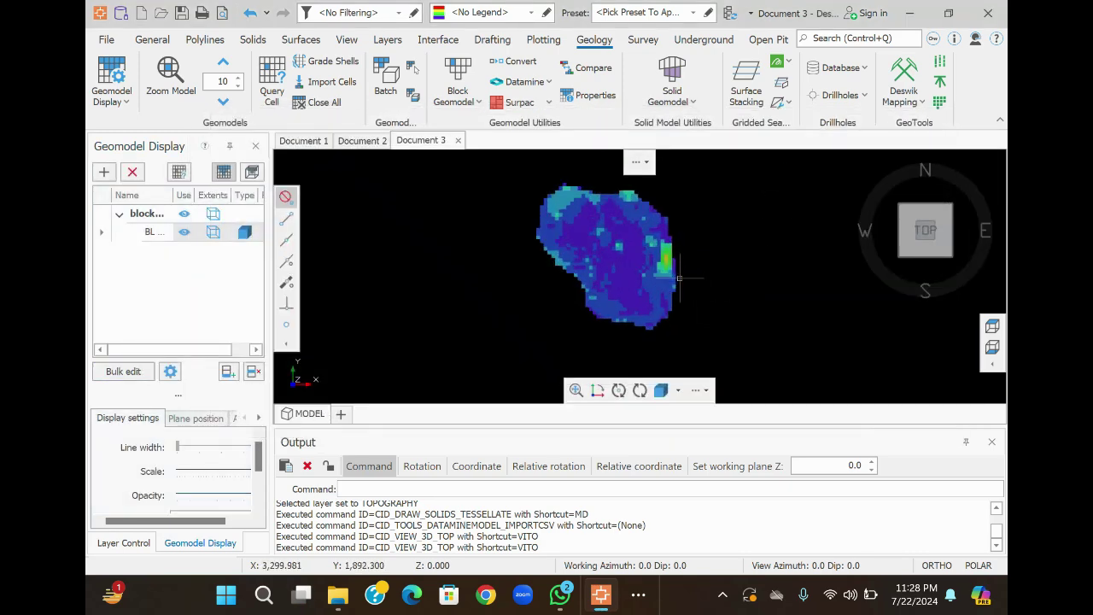
scroll(640, 266, down, 2)
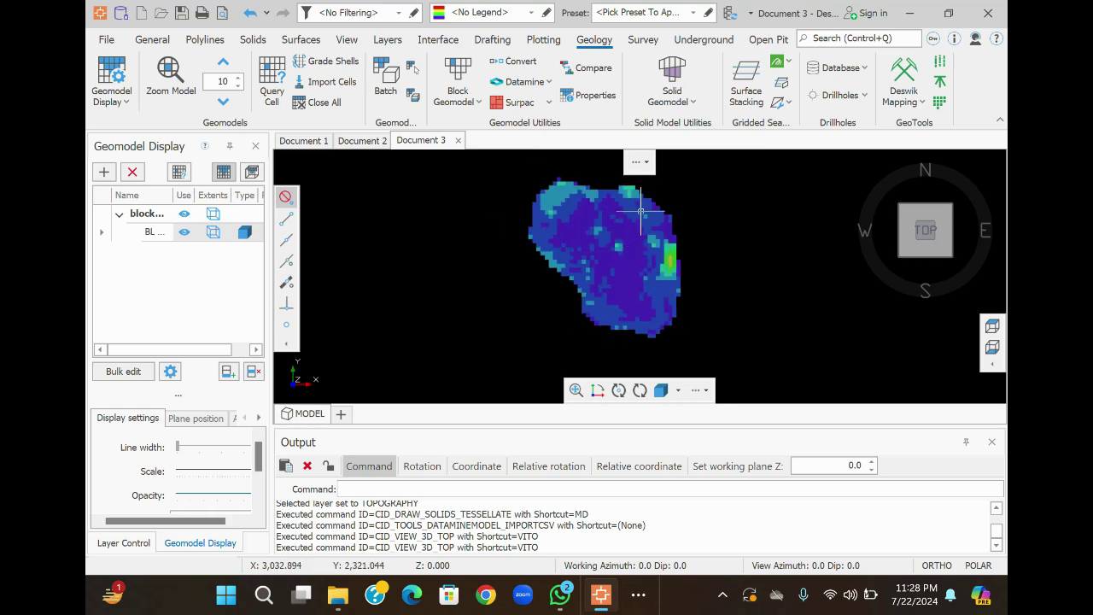
scroll(646, 220, up, 2)
scroll(647, 220, down, 1)
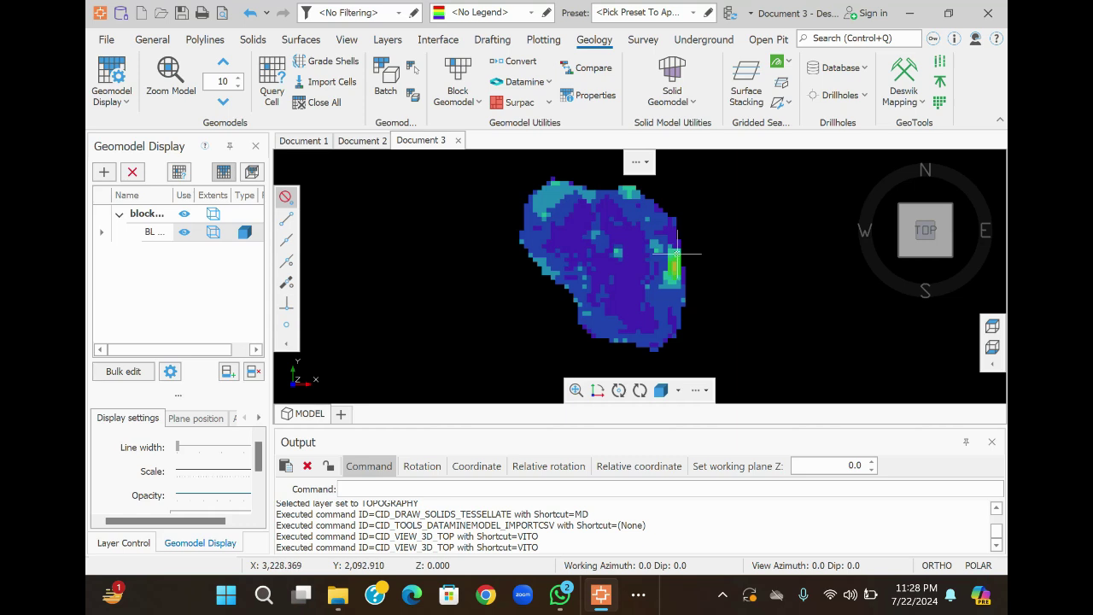
scroll(676, 253, up, 1)
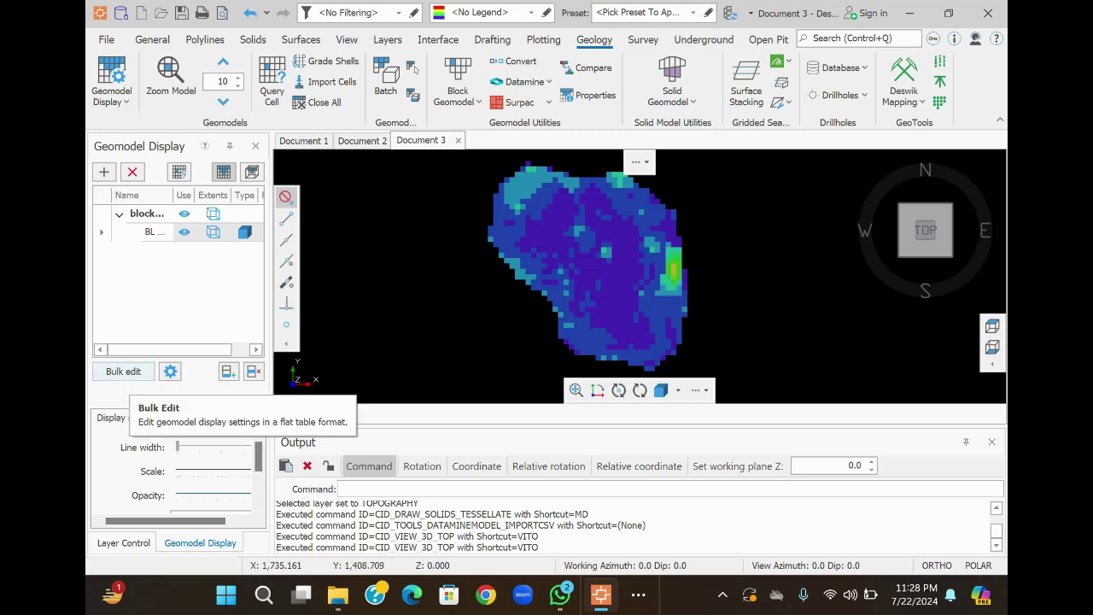
- Change the display type of the BL MD FILE entry to Working plane in the bulk editor
click(123, 370)
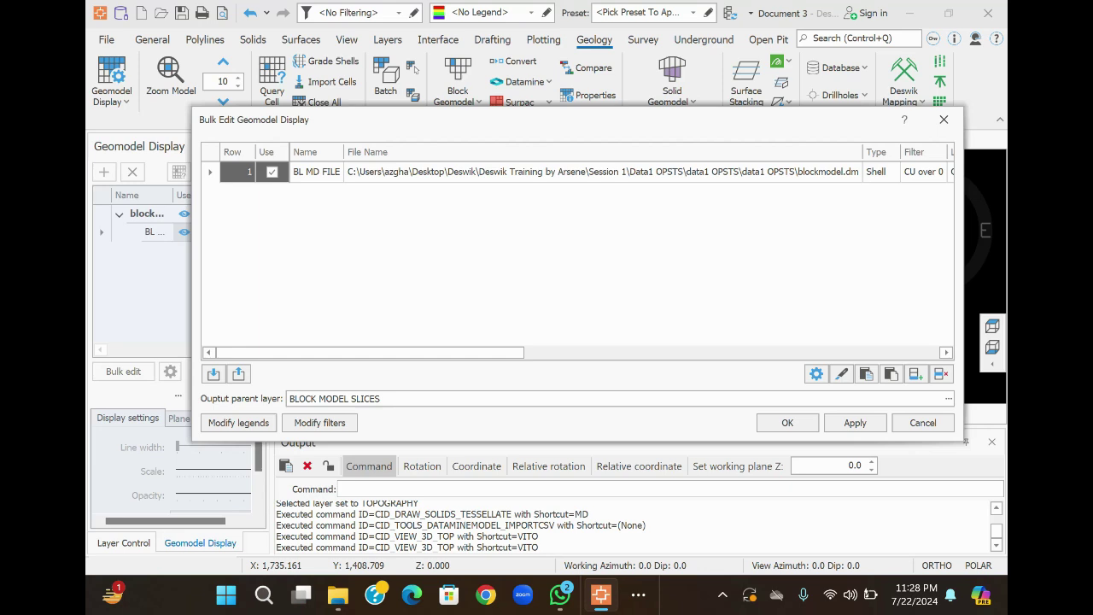
mouse_move(370, 352)
mouse_down()
mouse_move(630, 352)
mouse_move(567, 352)
mouse_up()
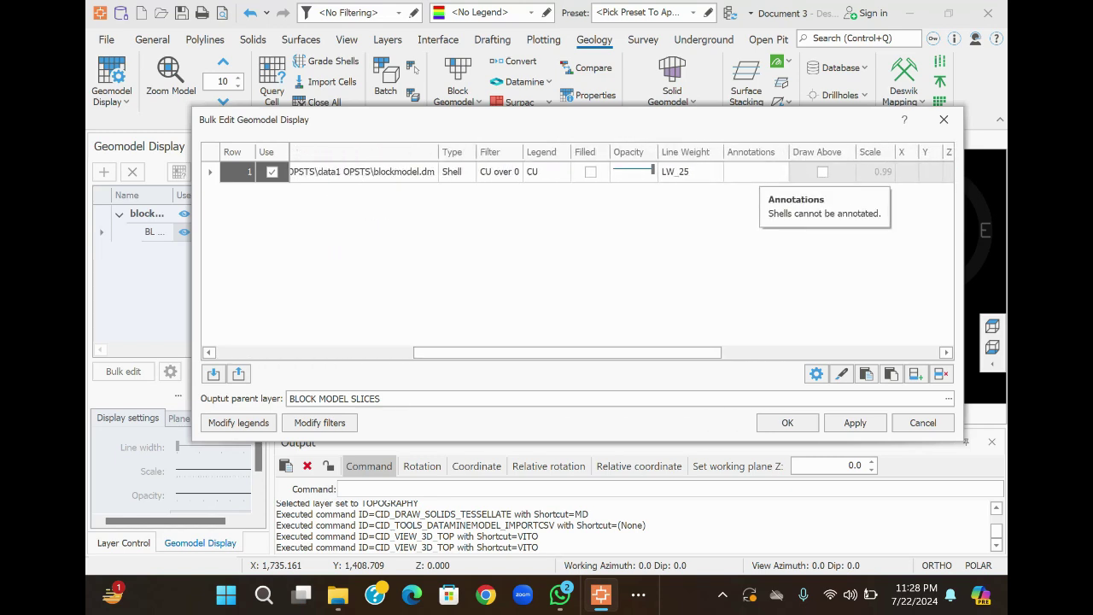
click(759, 172)
click(781, 175)
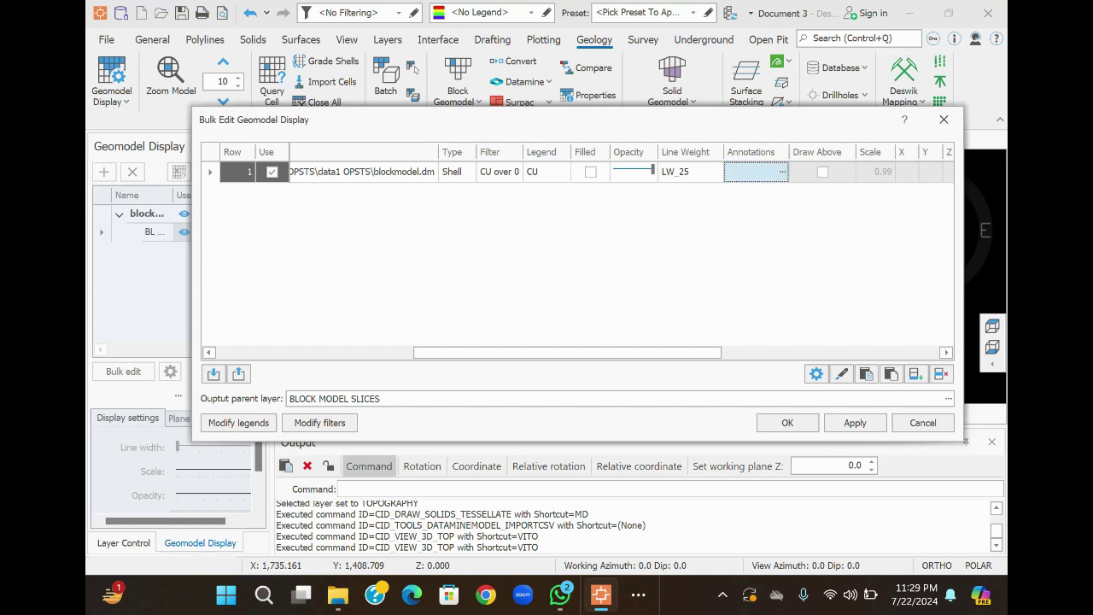
click(457, 171)
click(469, 172)
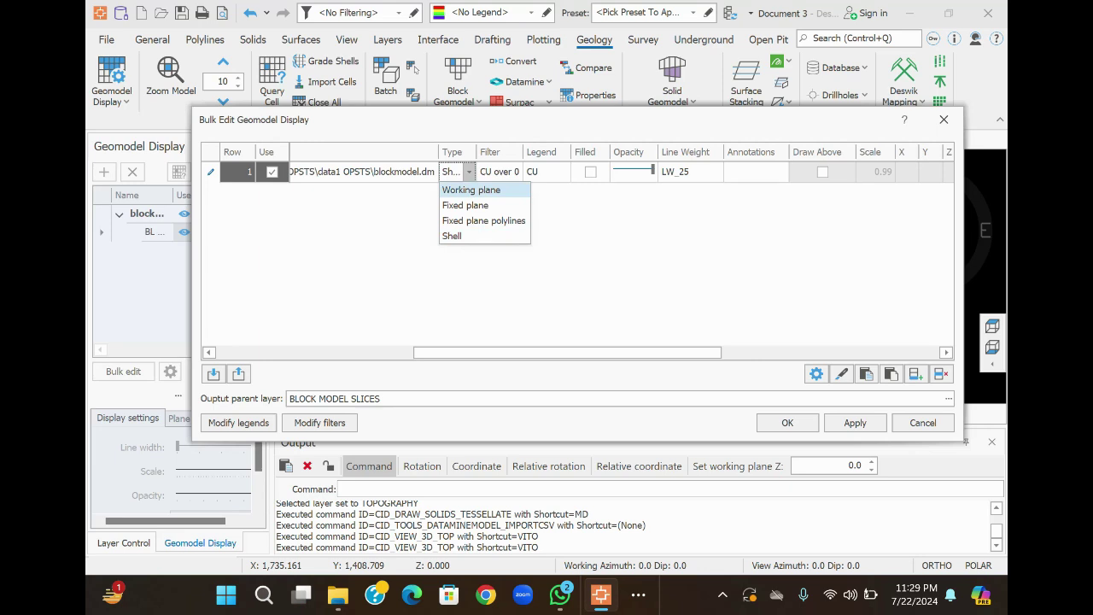
click(472, 190)
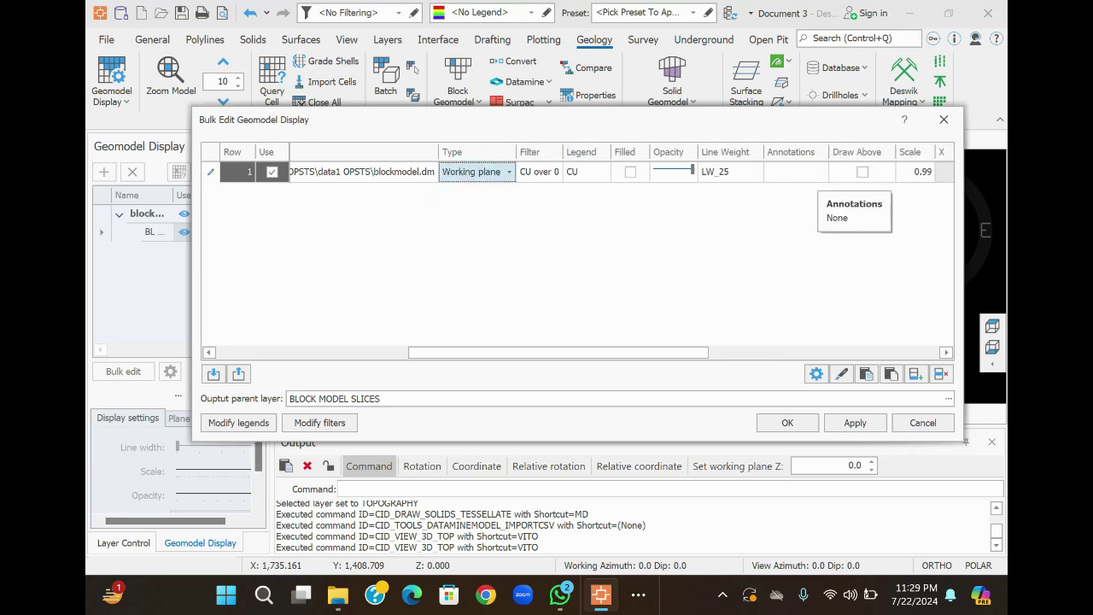
- Turn on annotations for the BL MD FILE entry and add a new annotation row
click(821, 172)
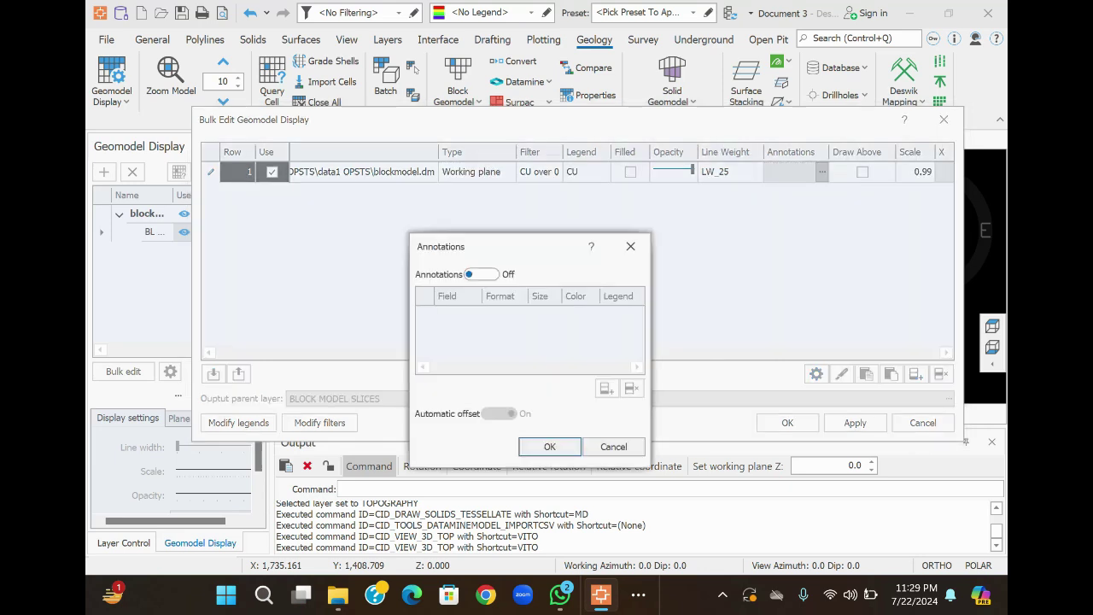
click(482, 274)
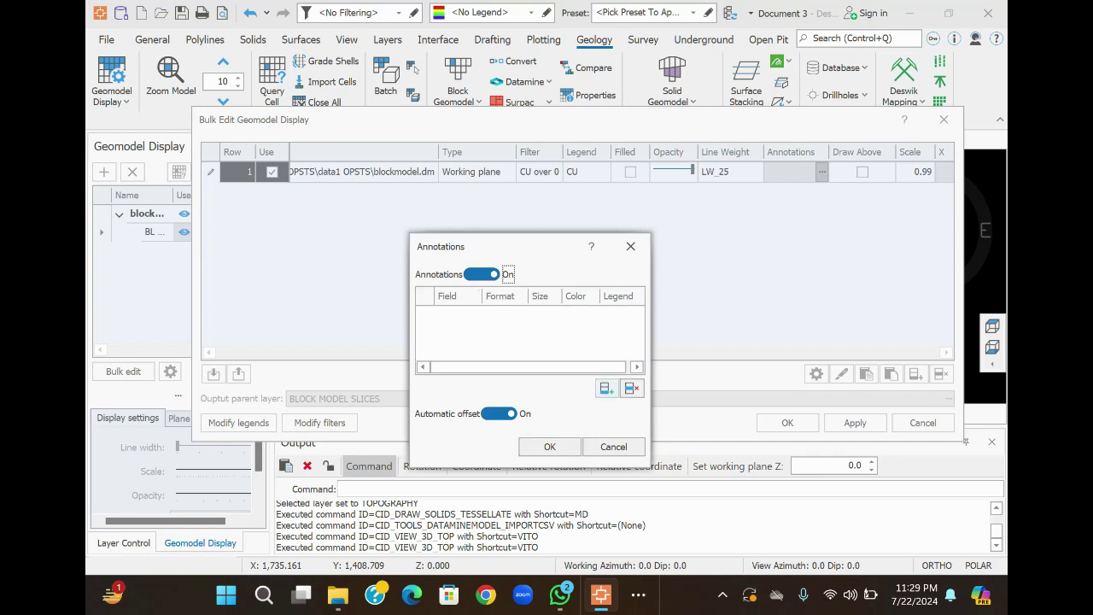
click(605, 388)
- Build the annotation's field formula as [CUIDW]>=0.2 and accept it
click(475, 316)
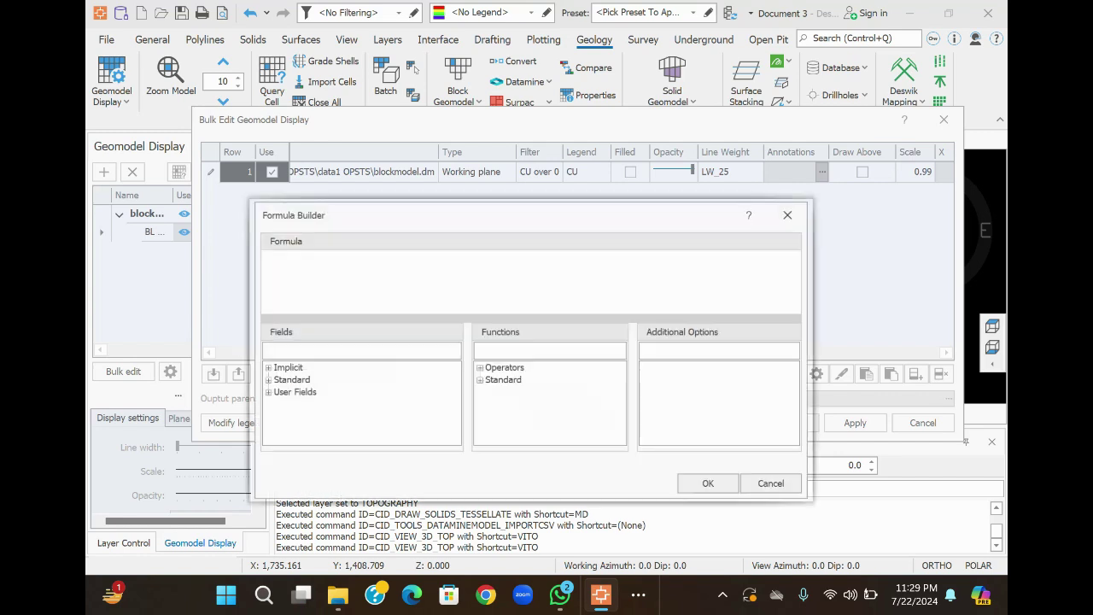
click(264, 392)
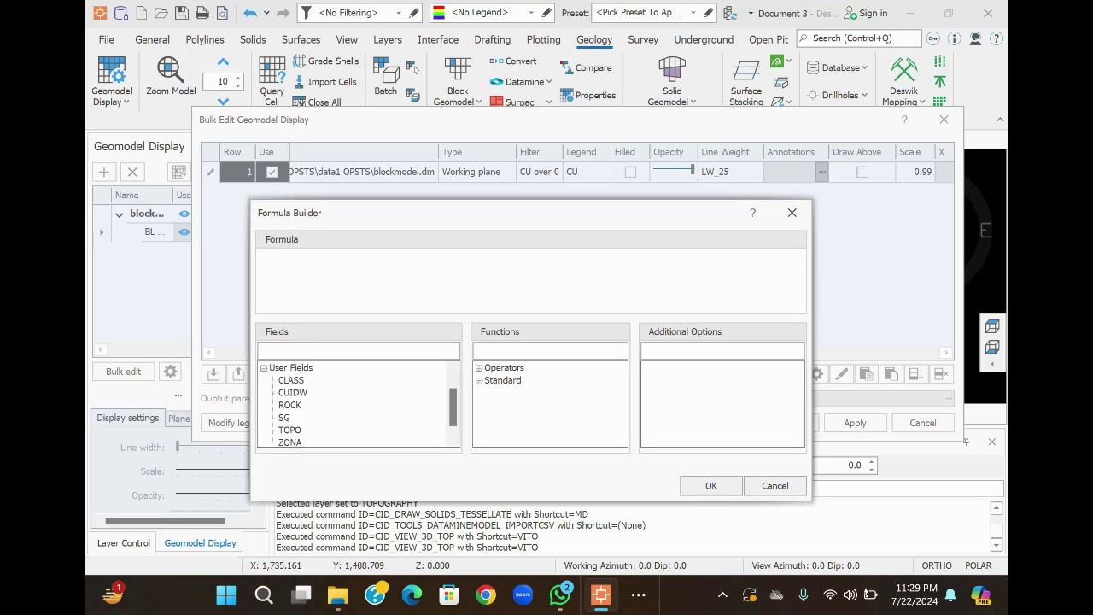
click(292, 392)
double_click(292, 392)
click(479, 367)
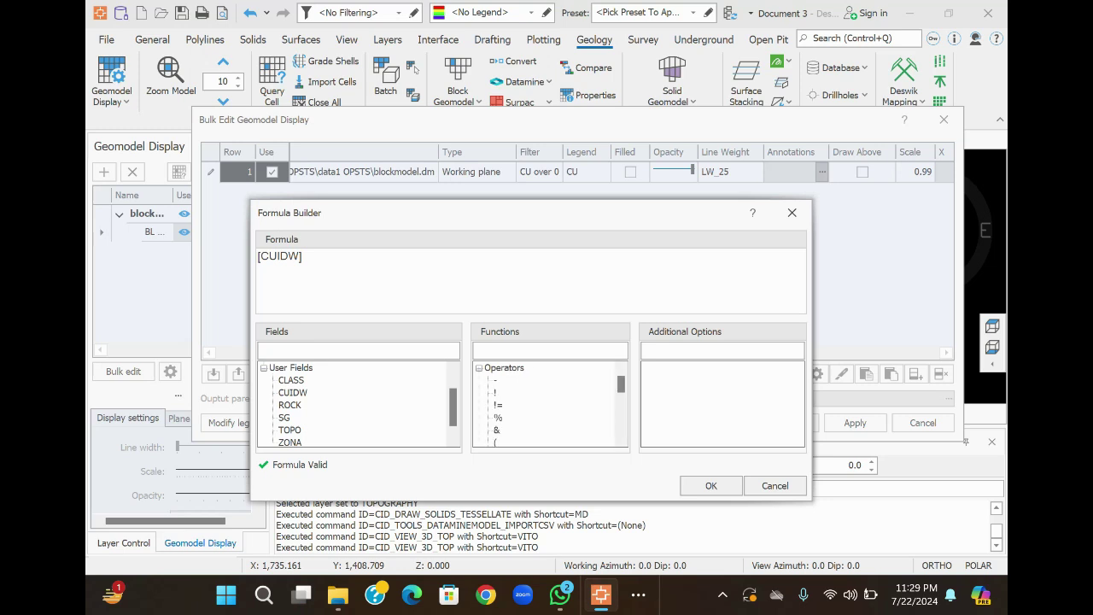
scroll(549, 403, down, 3)
scroll(550, 402, down, 2)
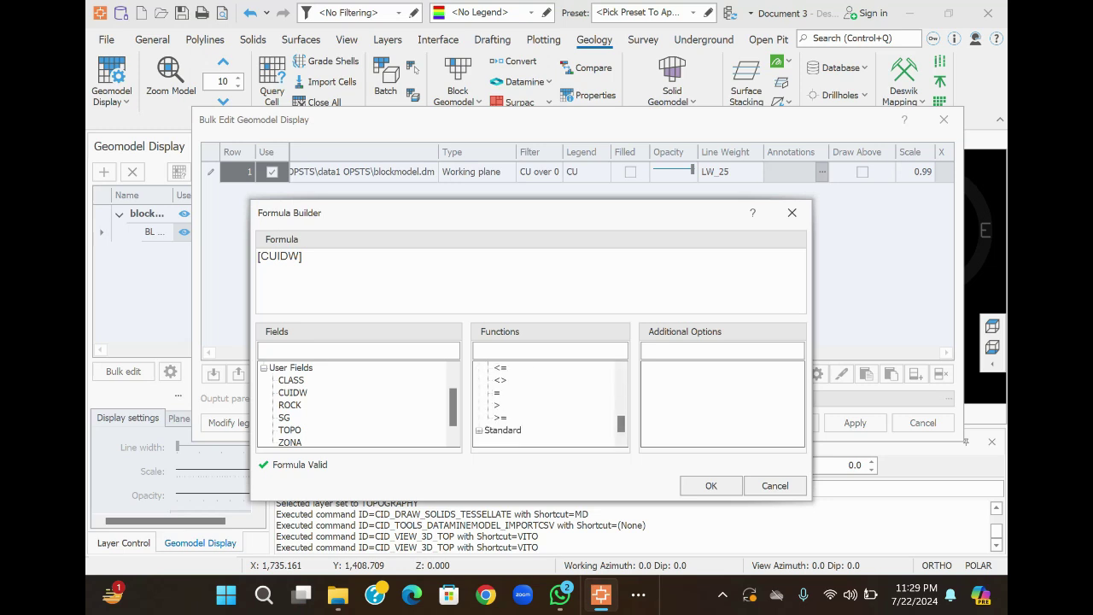
click(500, 416)
double_click(501, 417)
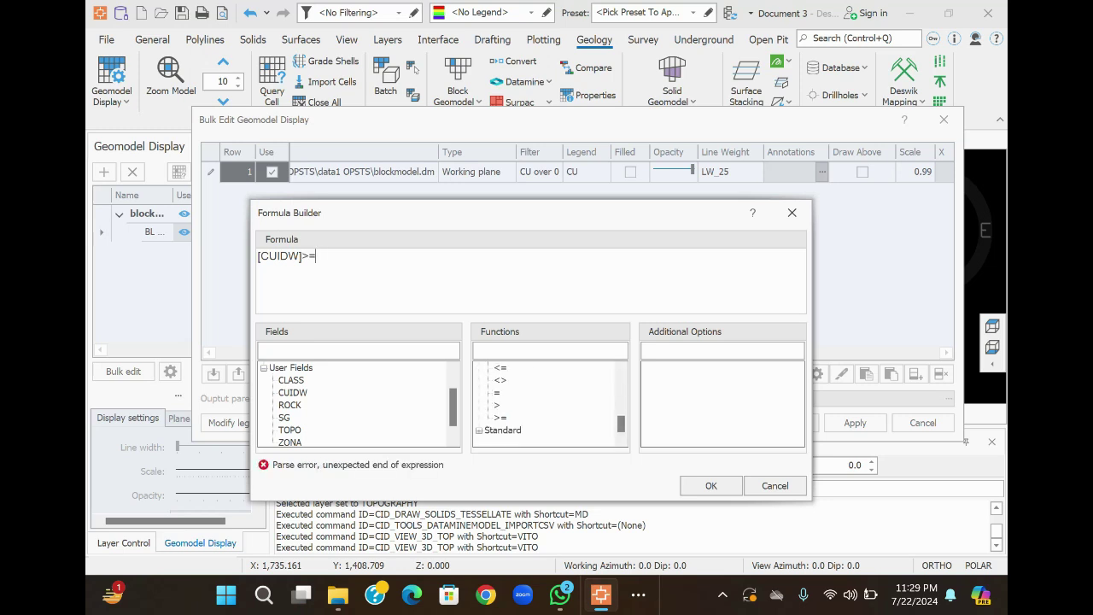
text(0.2)
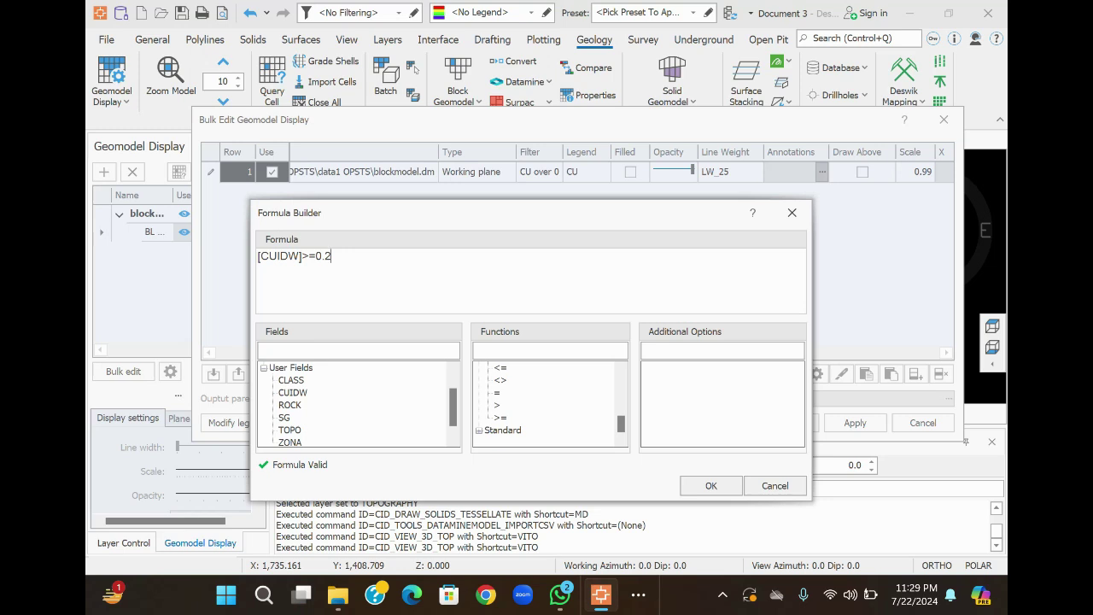
click(710, 485)
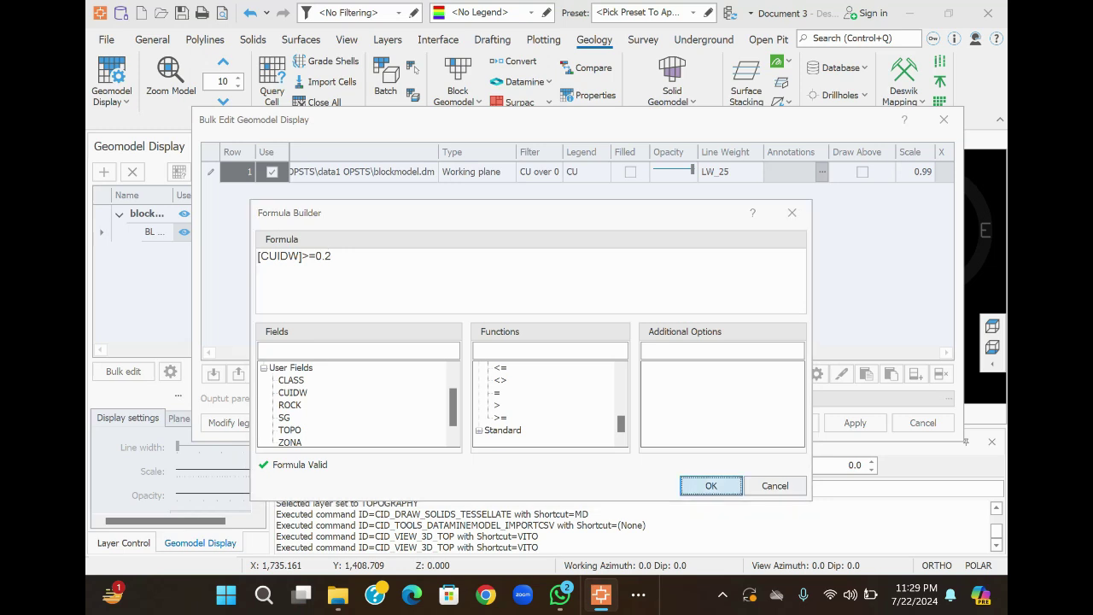
- Assign the CU legend to the annotation and save the annotation settings
click(622, 316)
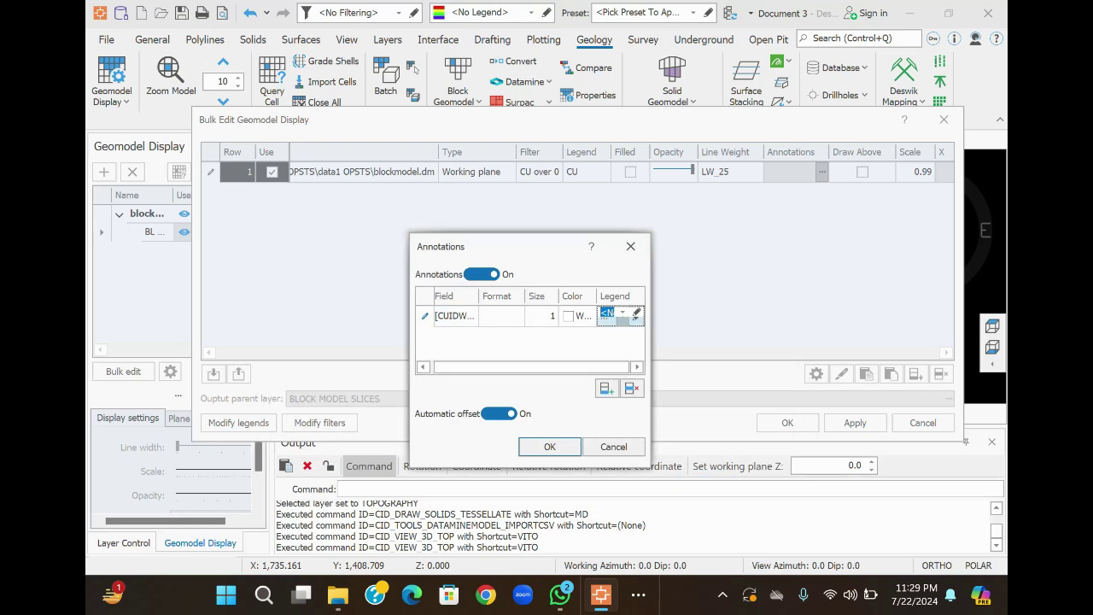
click(622, 312)
click(614, 340)
click(549, 446)
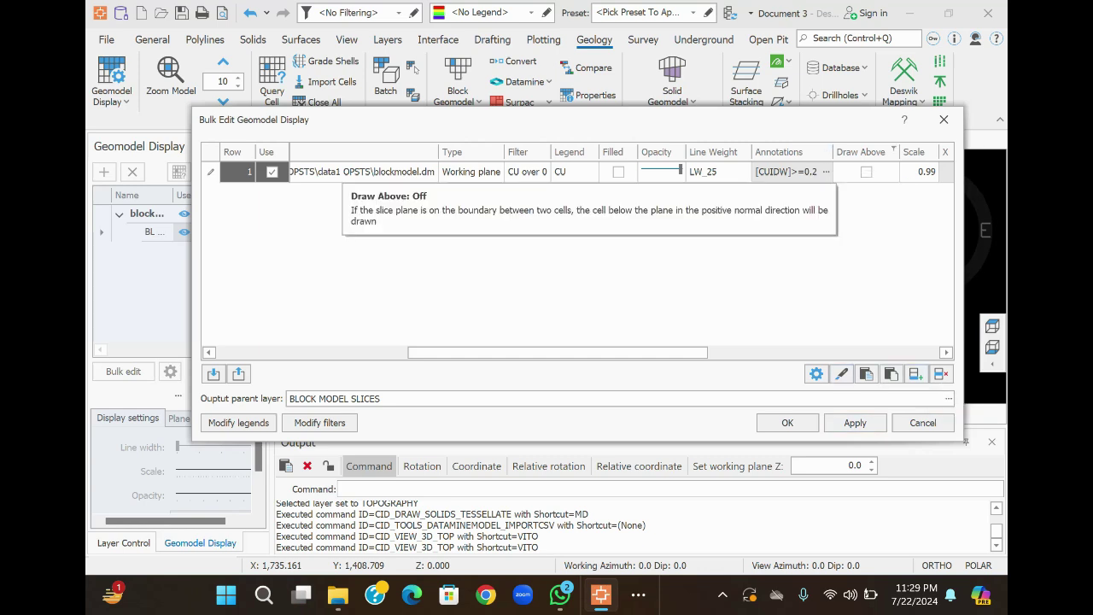
- Reopen the annotation settings and increase the CUIDW annotation's size to just above 1.7
click(825, 172)
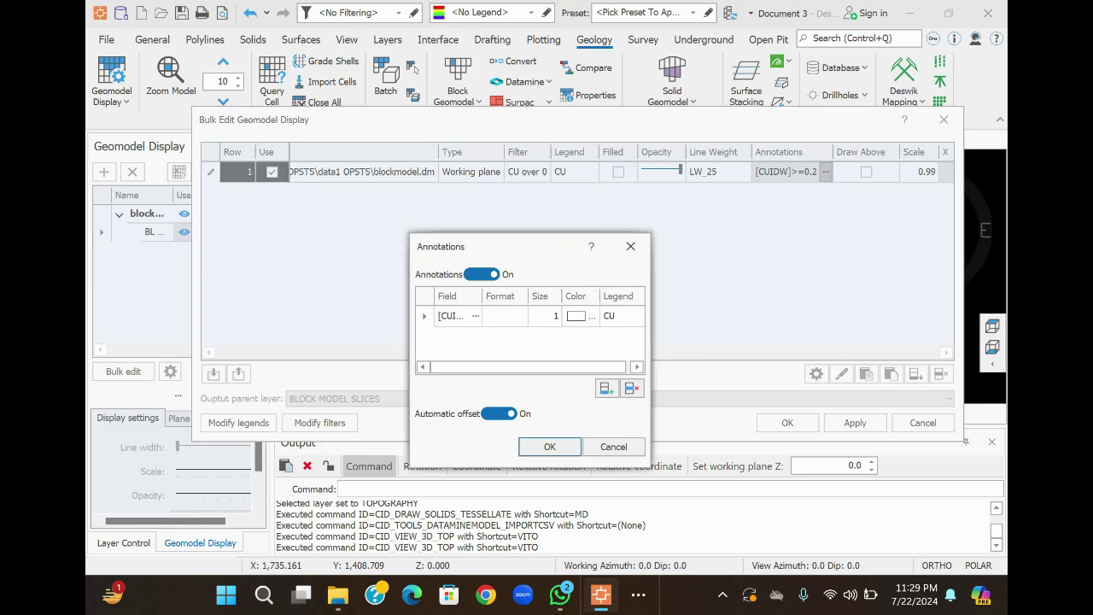
click(543, 315)
click(555, 311)
click(554, 310)
click(554, 311)
click(554, 311)
click(554, 311)
click(554, 311)
click(554, 311)
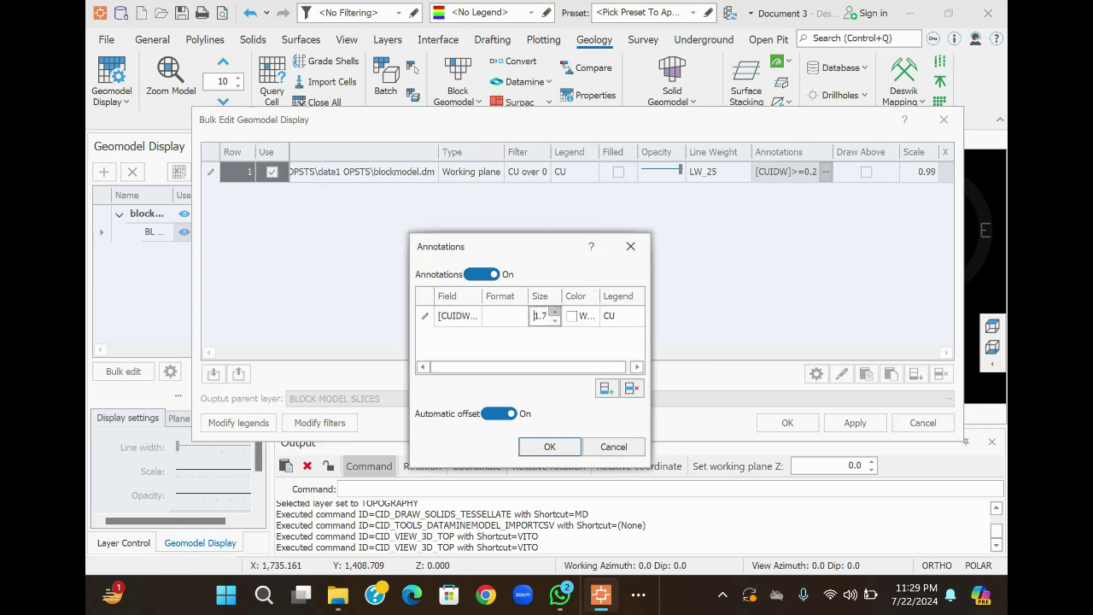
click(554, 311)
click(549, 446)
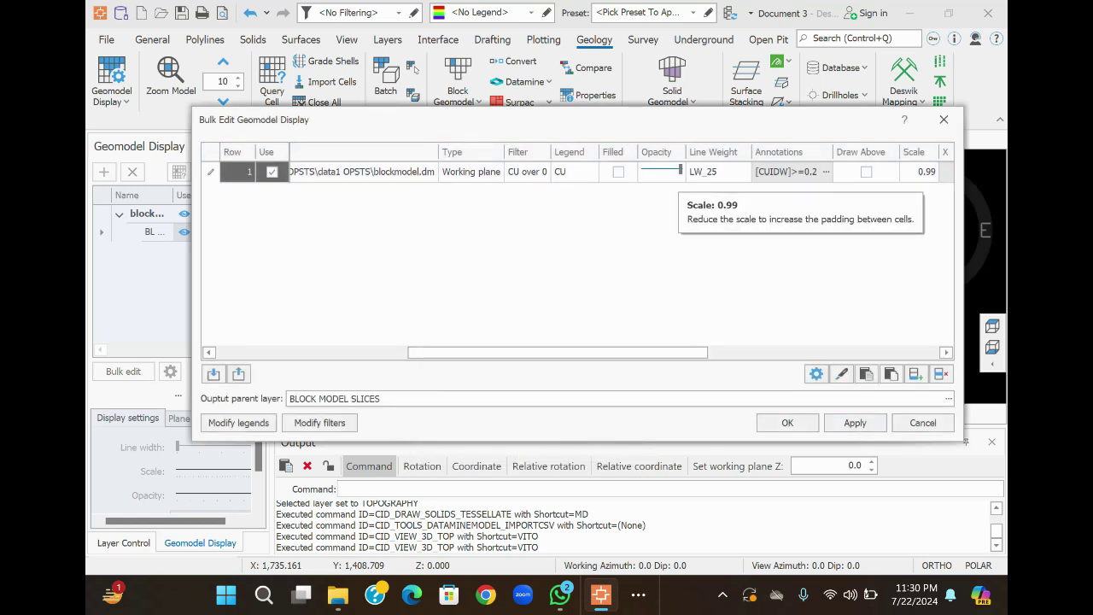
- Apply and close the bulk geomodel edit, and show the working-plane slice from the top
click(915, 172)
click(855, 423)
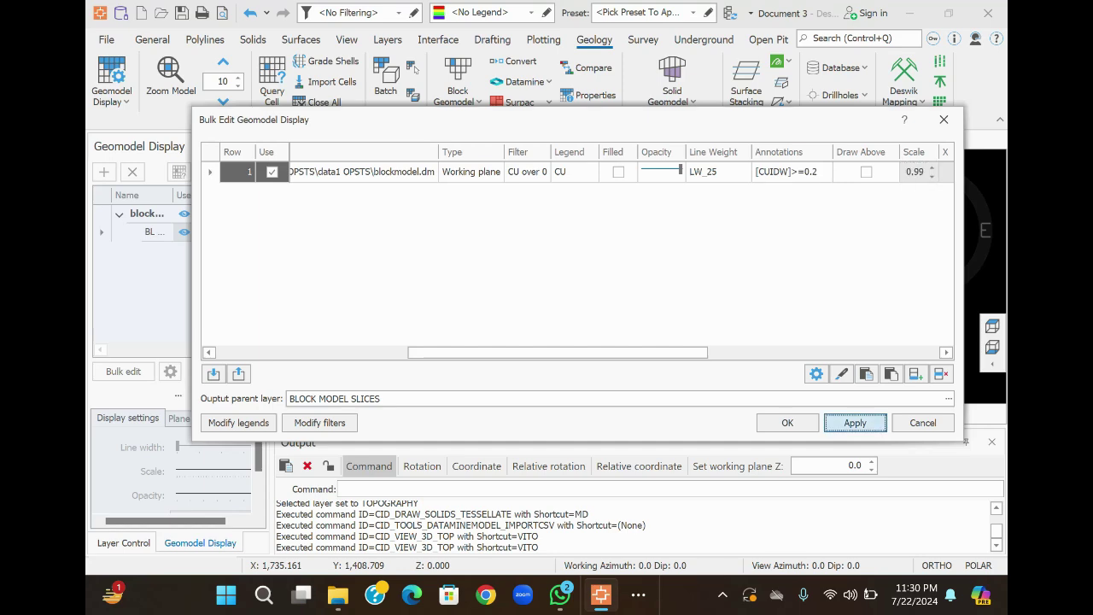
click(787, 423)
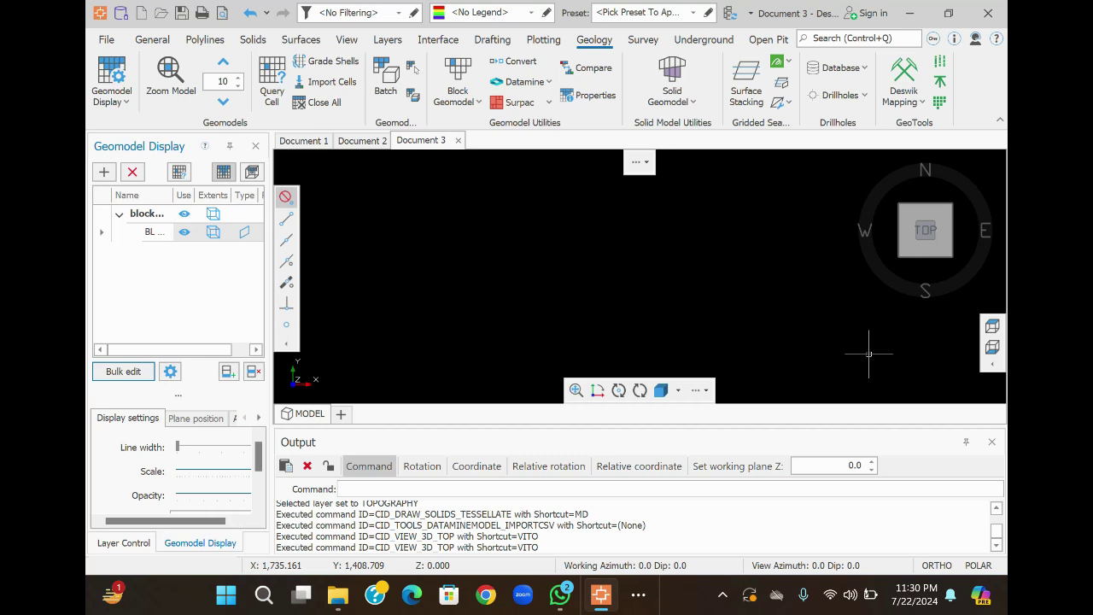
click(992, 327)
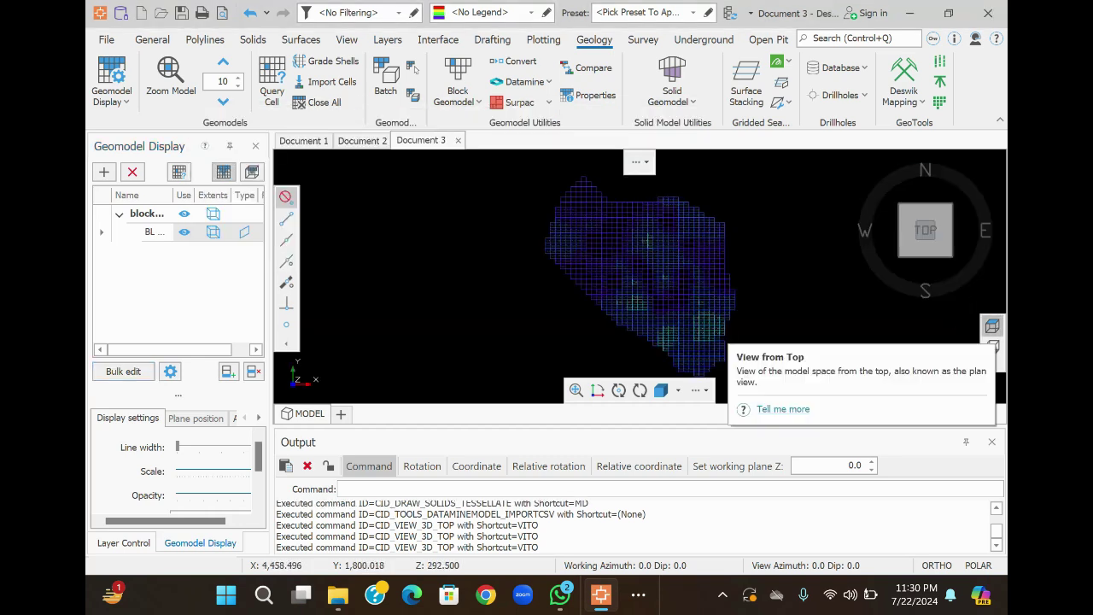
click(993, 326)
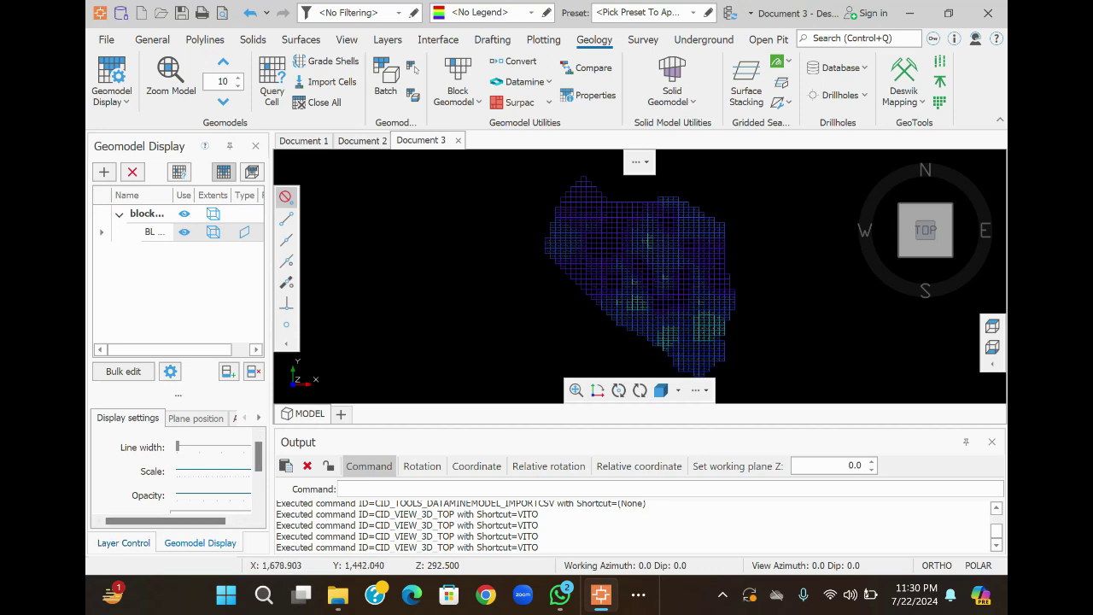
- Show the TOPOGRAPHY layer temporarily, inspect the terrain from several 3D angles, and hide it again
click(123, 542)
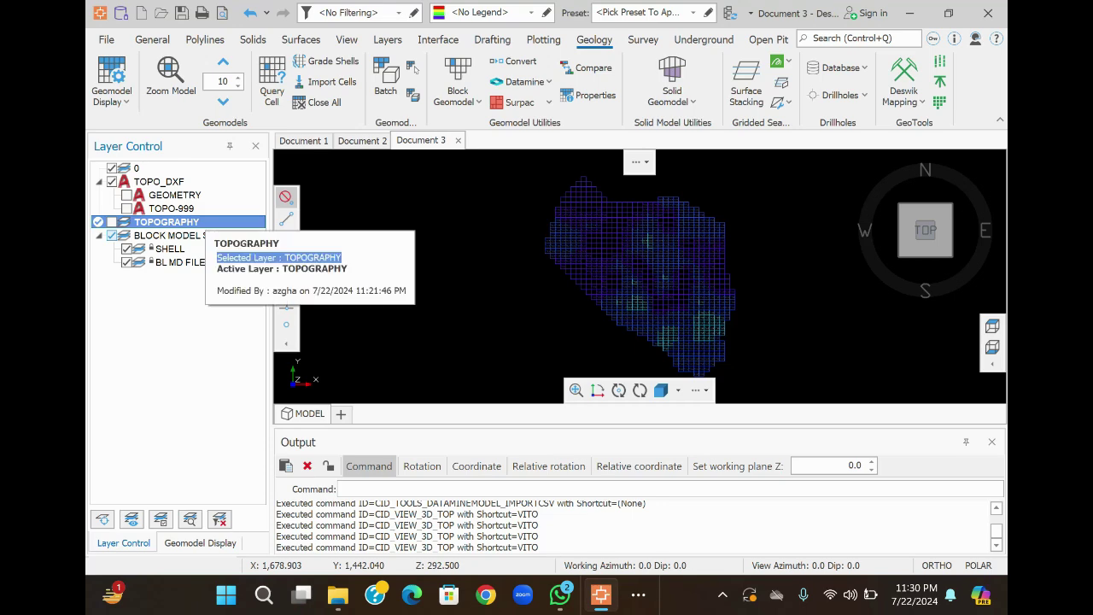
click(111, 222)
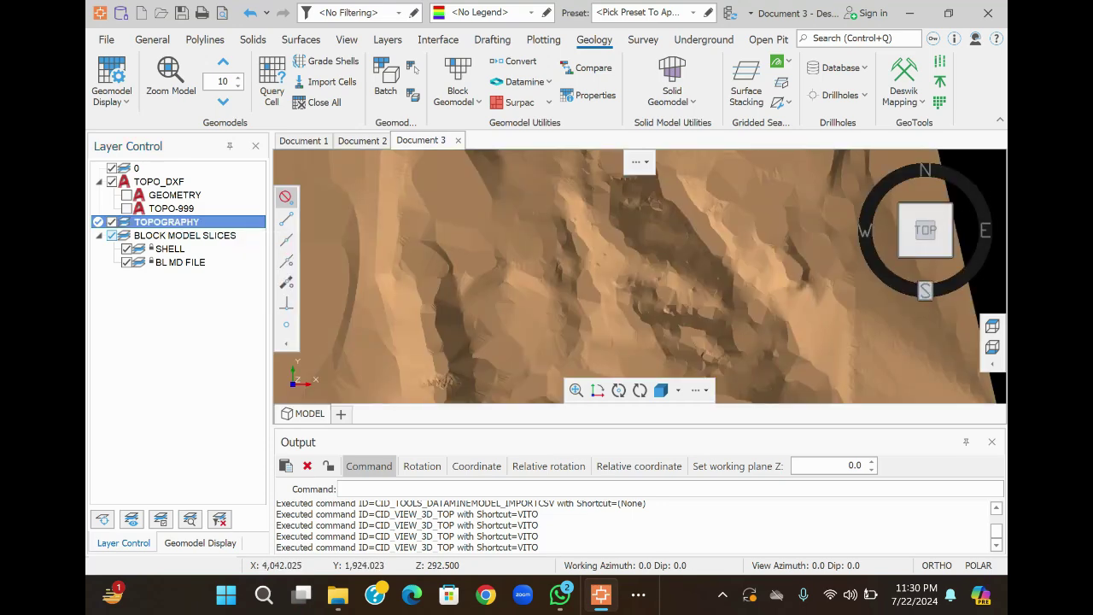
middle_drag(641, 299, 683, 248)
scroll(817, 290, down, 5)
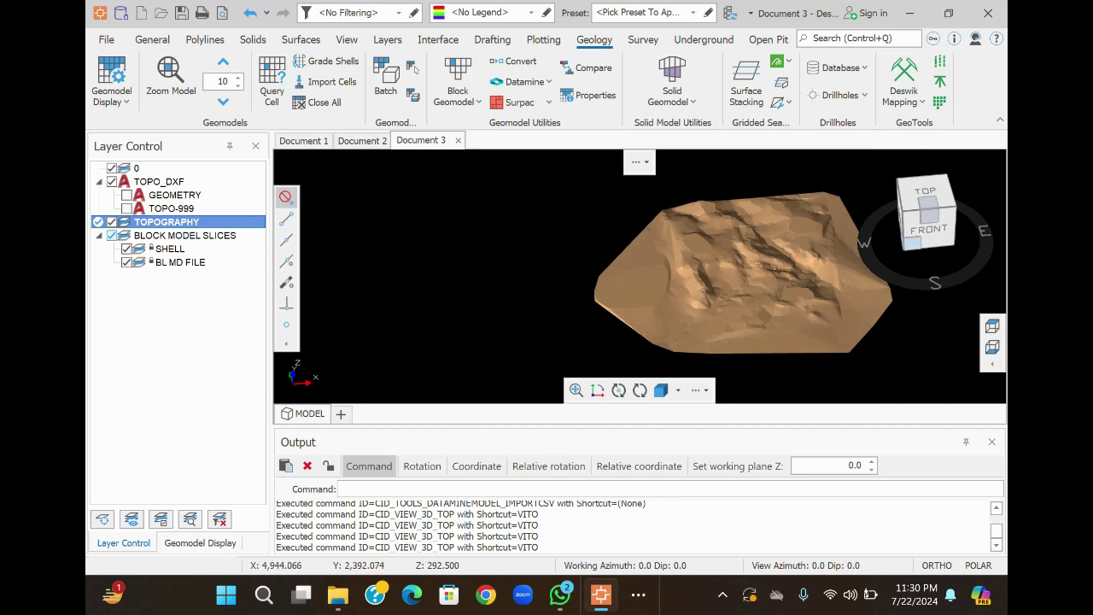
drag(911, 238, 925, 210)
middle_drag(740, 257, 740, 243)
mouse_move(927, 207)
mouse_down()
mouse_move(927, 226)
mouse_move(927, 210)
mouse_up()
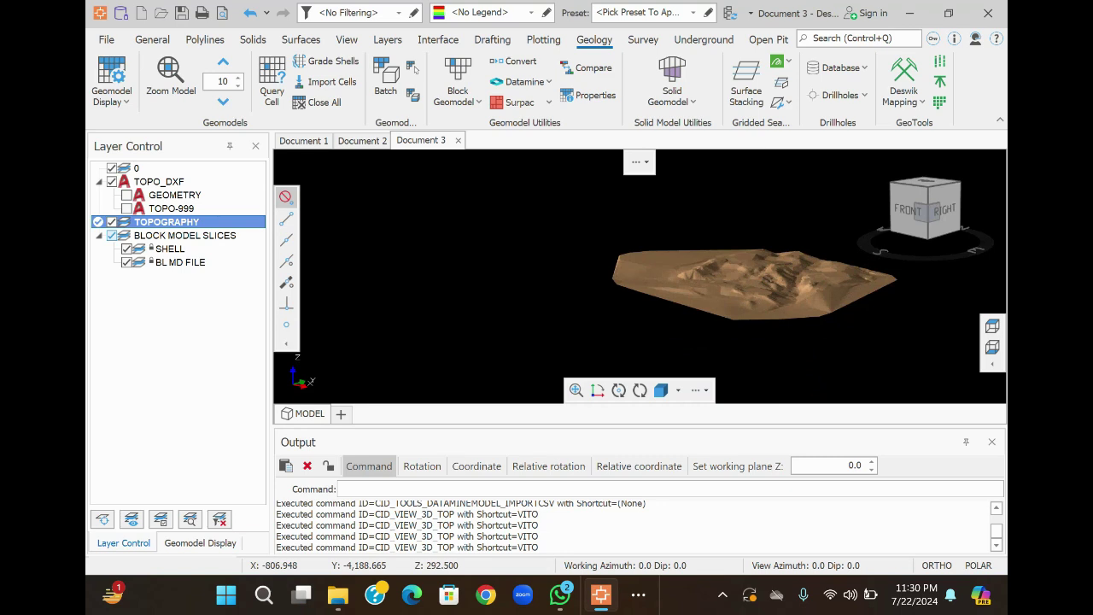
click(111, 222)
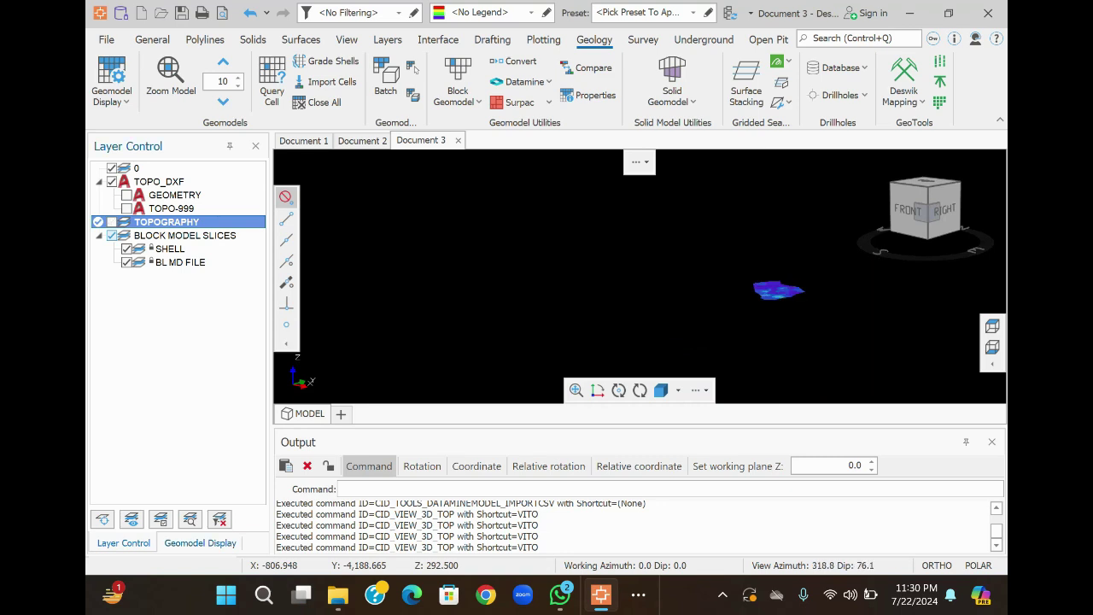
- Return to the geomodel's top view and move the working plane up five times by 10
click(200, 542)
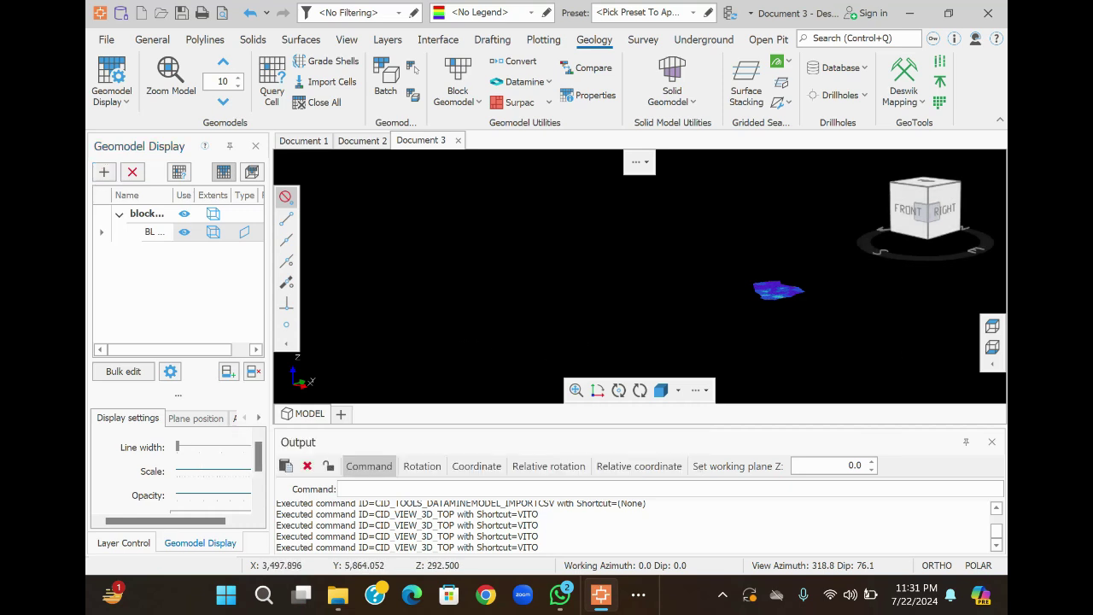
click(992, 327)
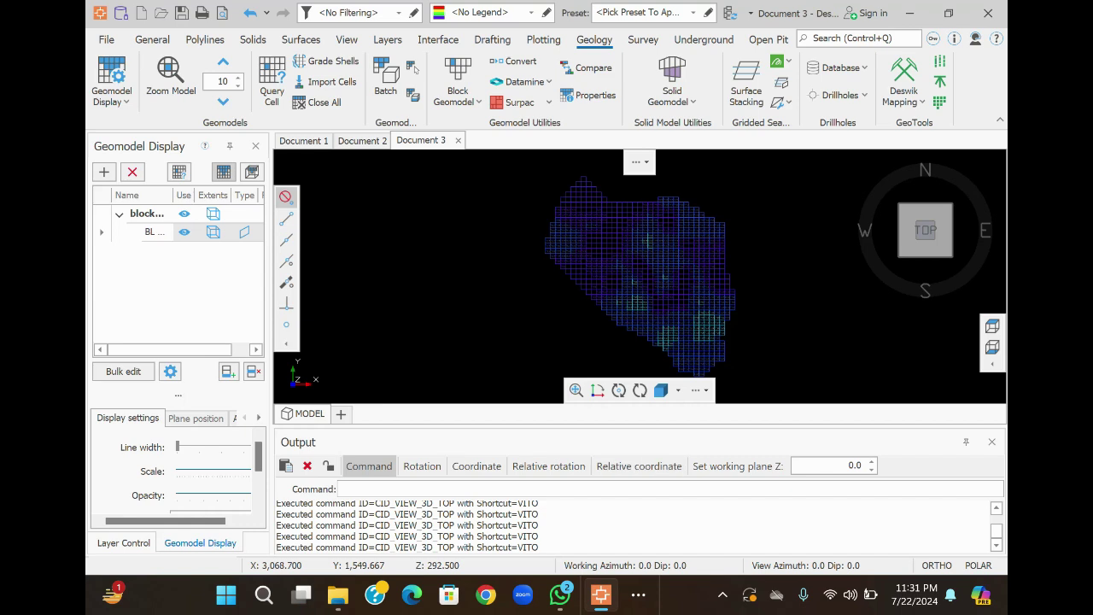
click(477, 466)
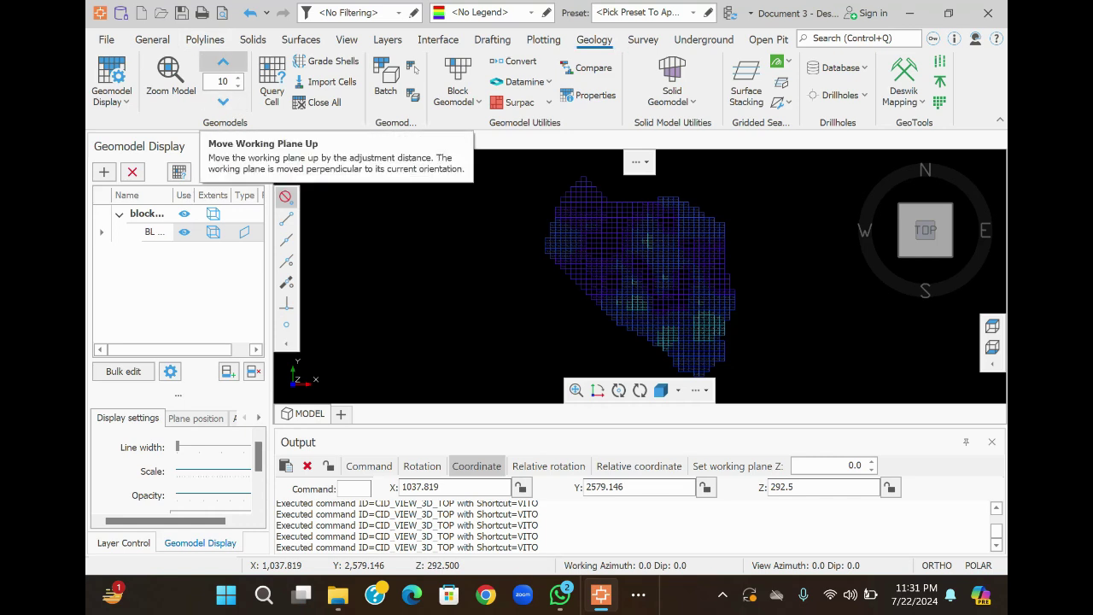
click(223, 61)
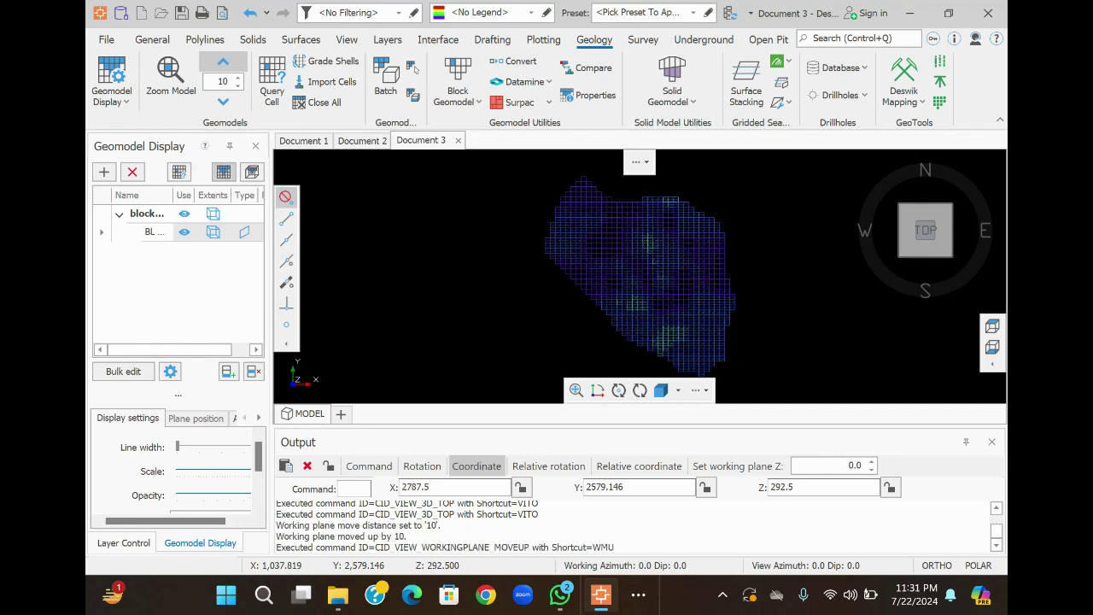
click(223, 61)
click(223, 61)
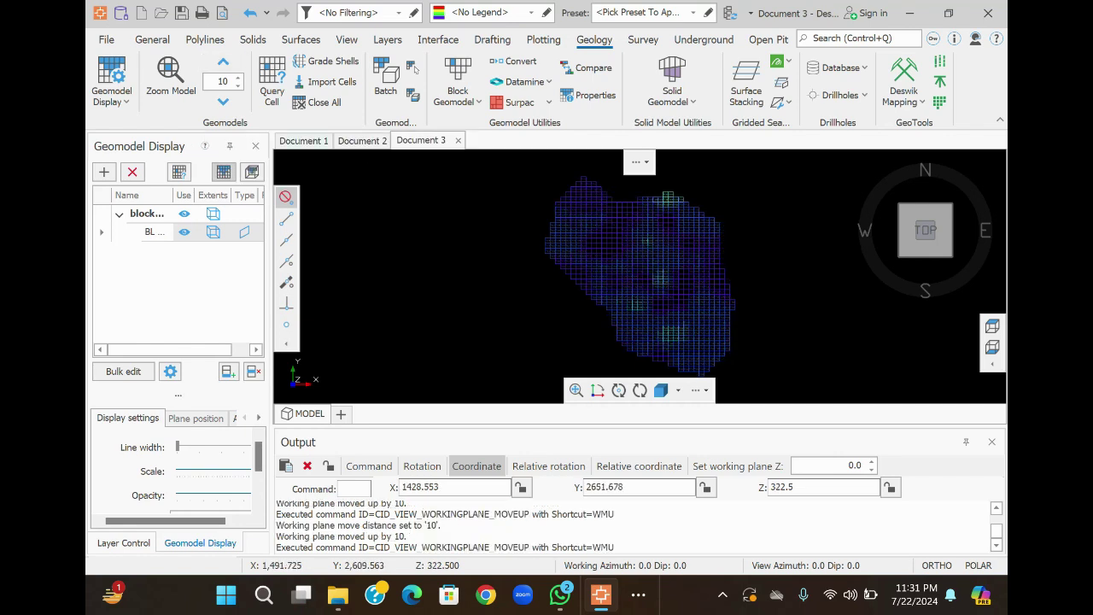
click(223, 61)
click(223, 62)
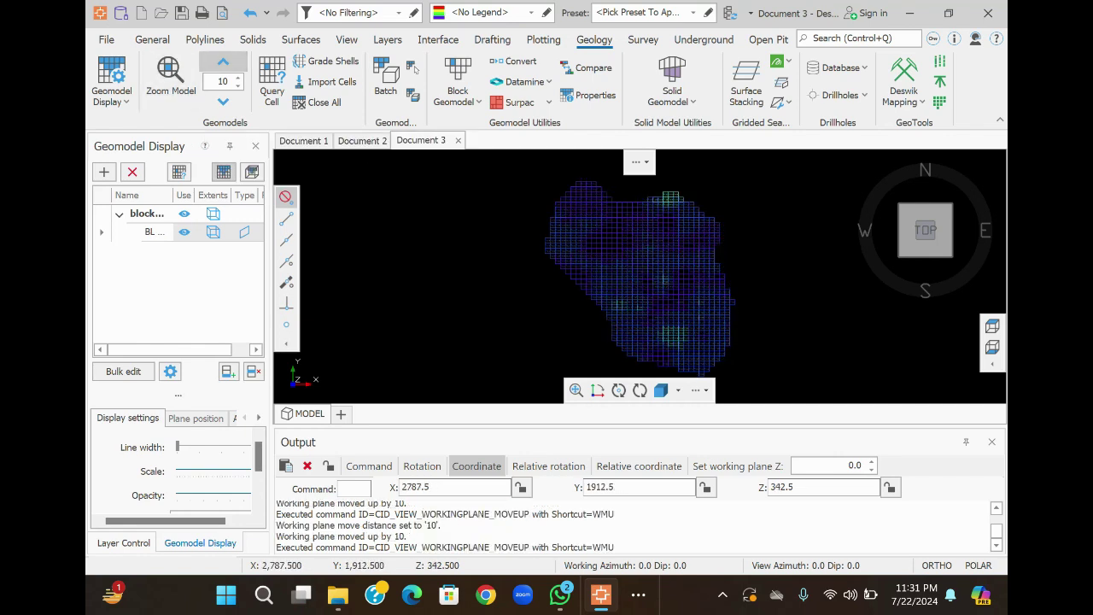
- Move the working plane down four times by 10 and examine the slice's block annotations up close
click(223, 101)
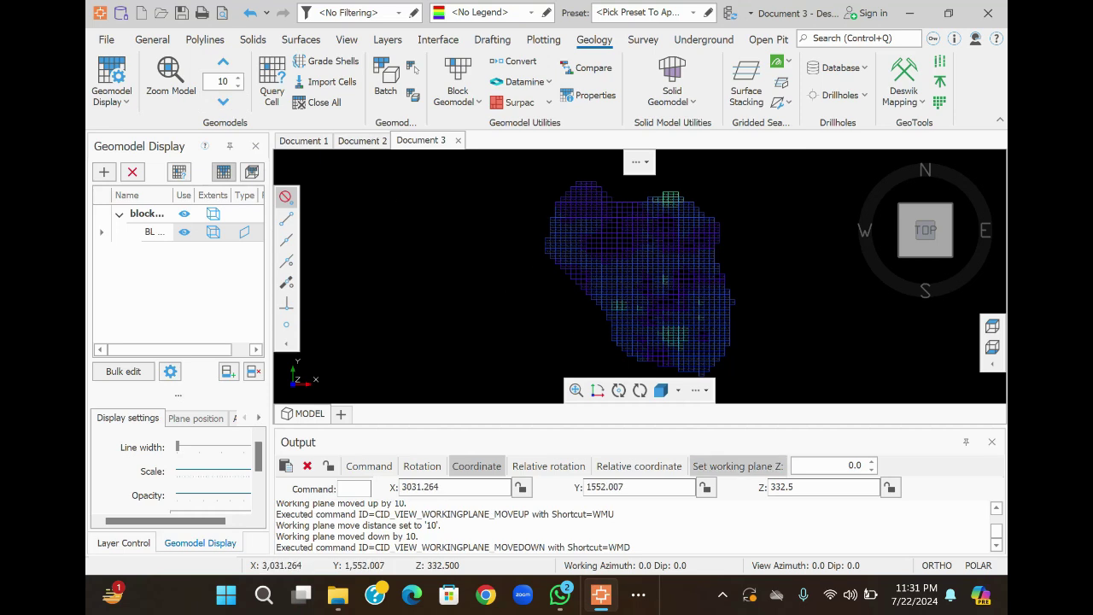
click(222, 101)
click(223, 101)
click(223, 101)
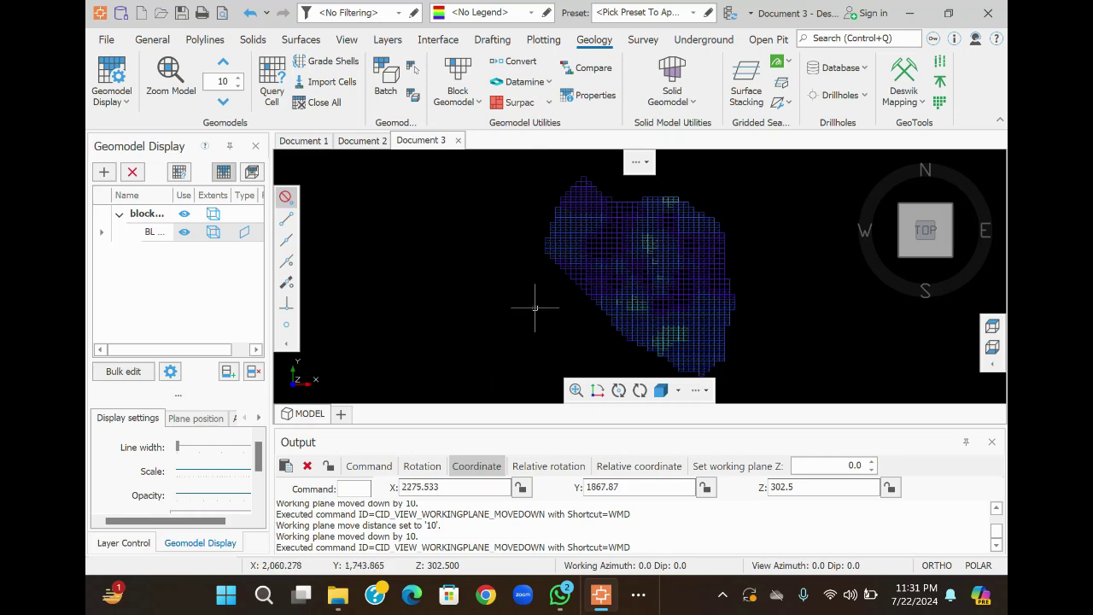
scroll(566, 191, up, 5)
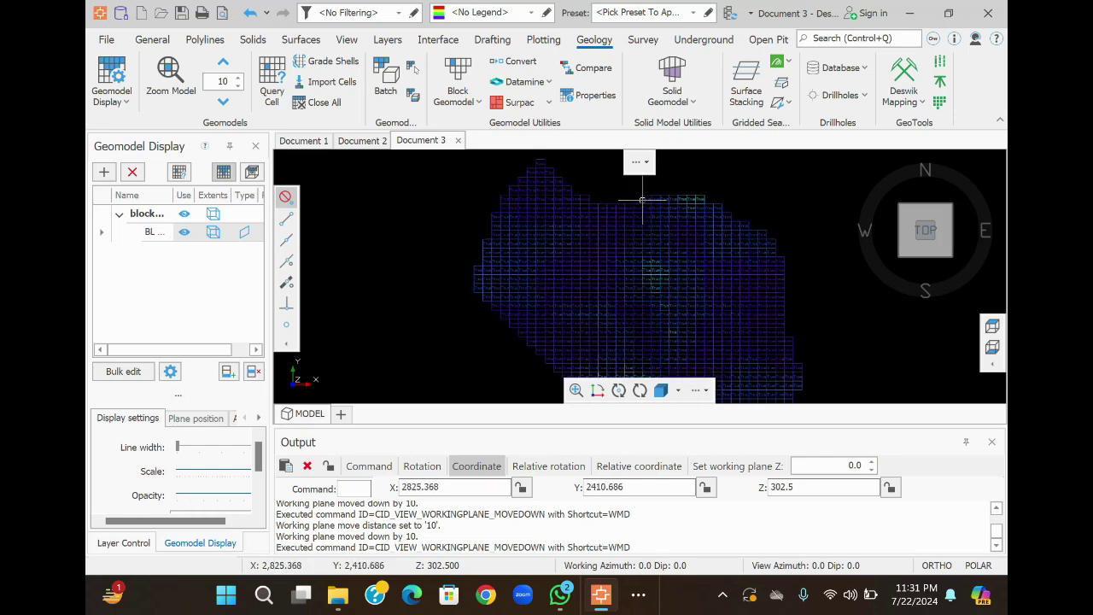
scroll(506, 235, up, 3)
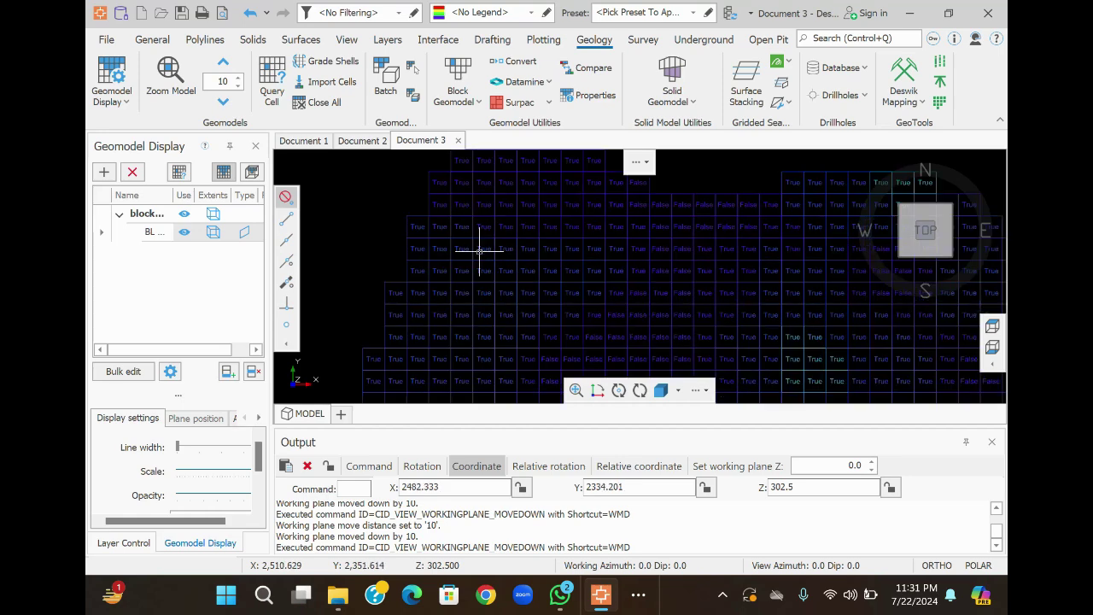
scroll(466, 242, down, 4)
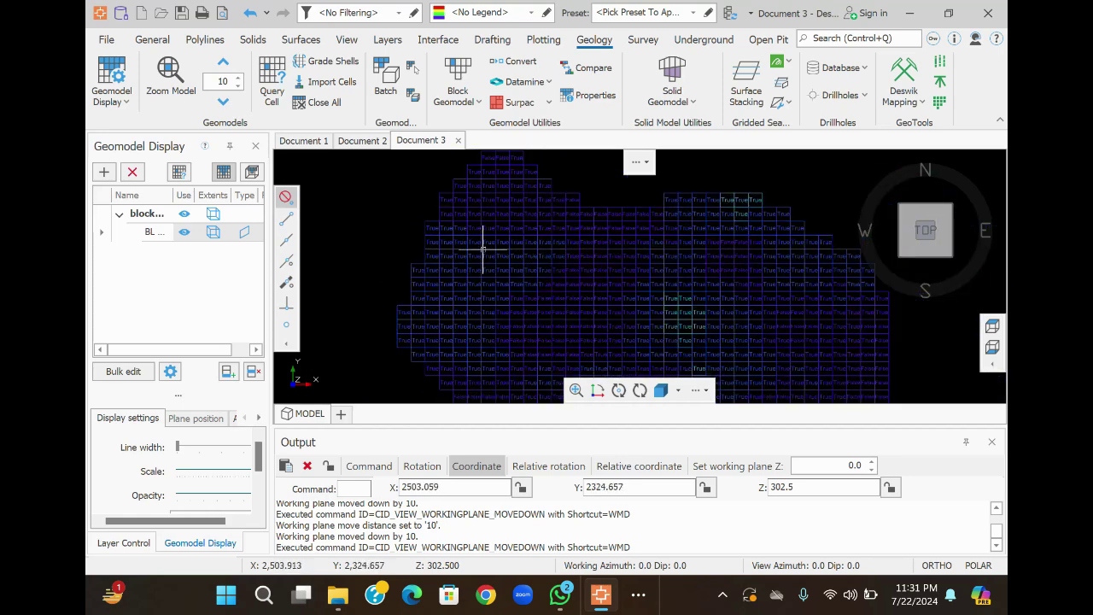
scroll(455, 241, up, 1)
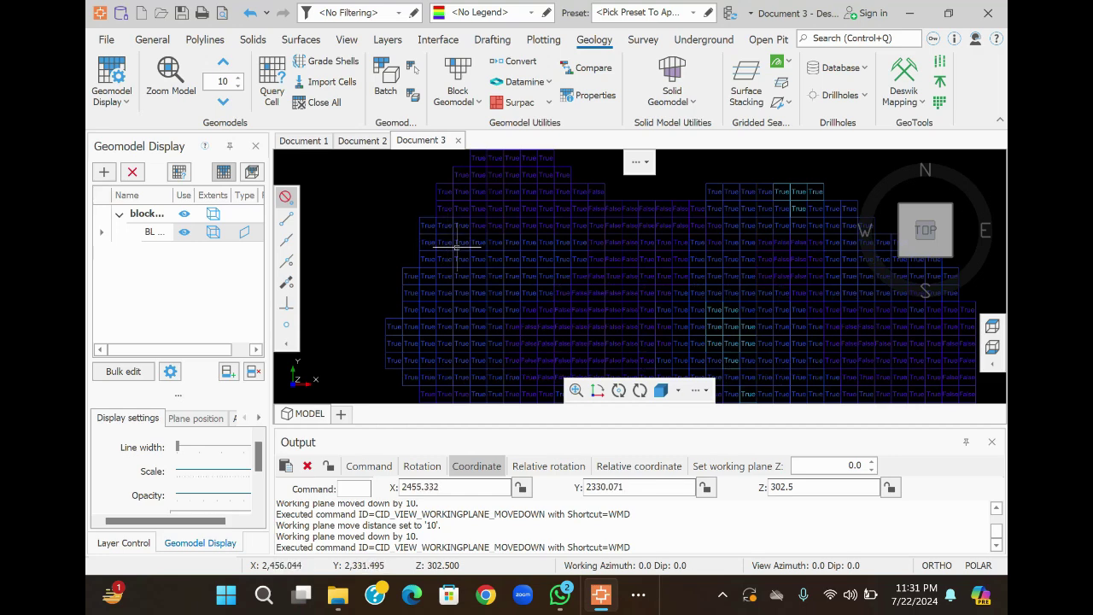
- Examine the True/False block annotations and copper colours across the current horizontal working-plane slice
scroll(455, 246, down, 2)
scroll(455, 246, up, 1)
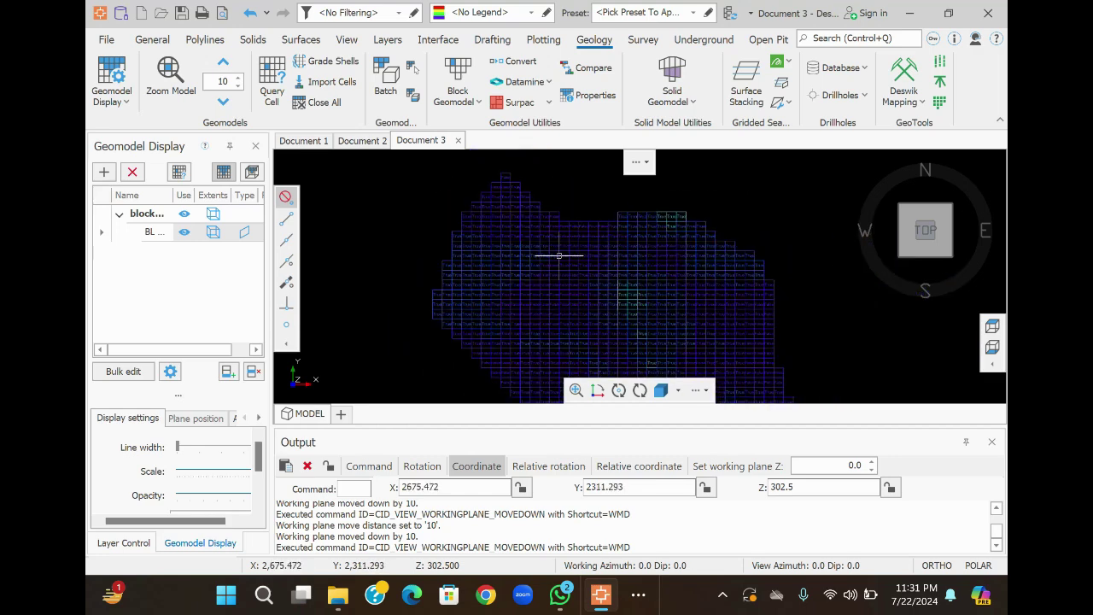
scroll(641, 308, up, 2)
scroll(621, 291, down, 3)
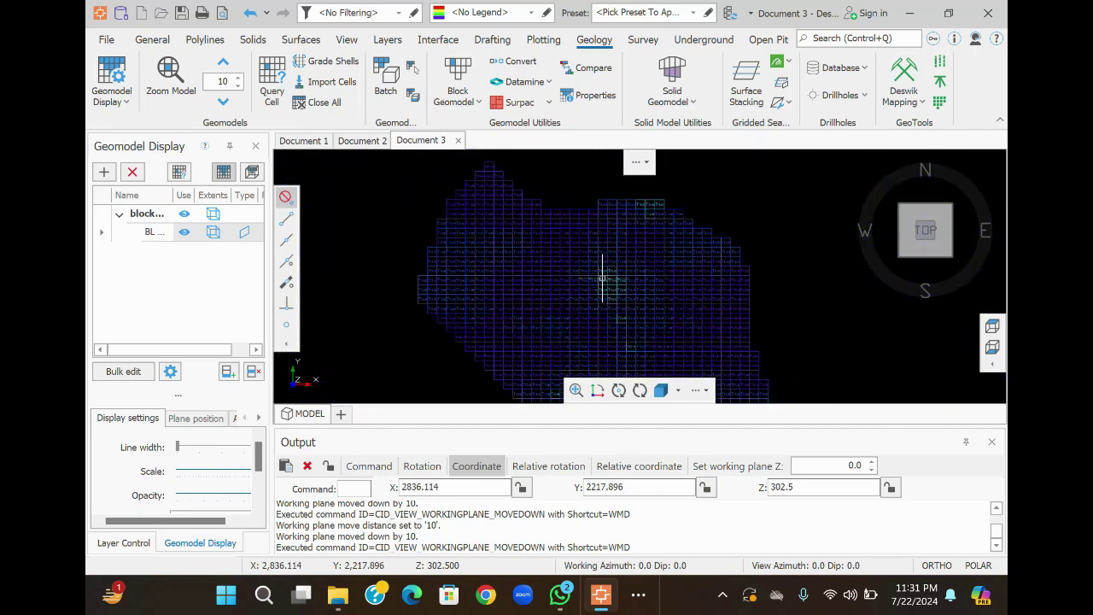
scroll(525, 294, up, 3)
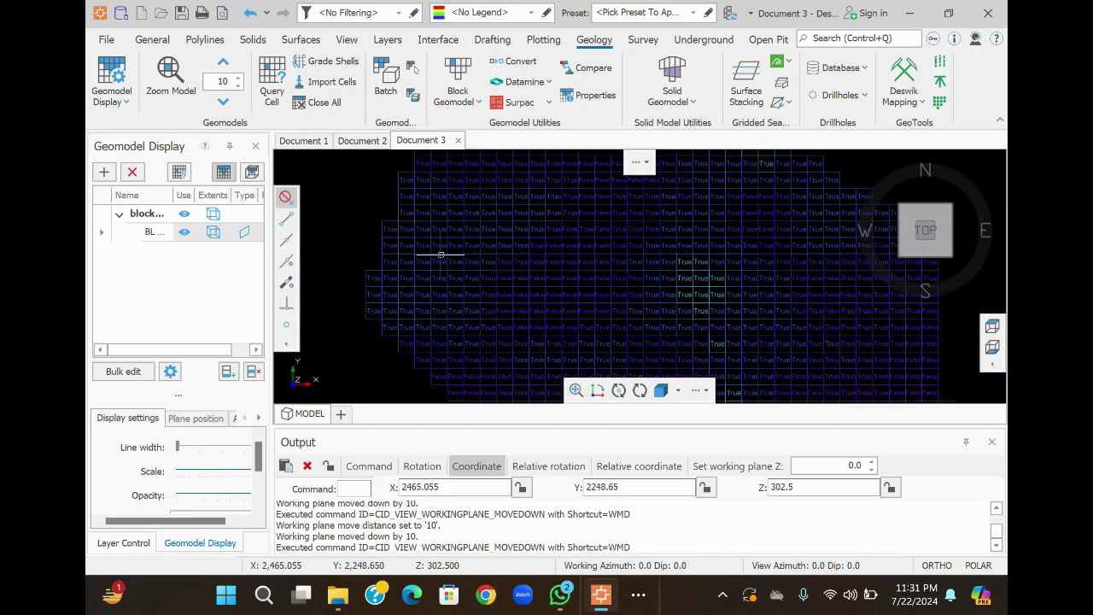
scroll(441, 254, down, 3)
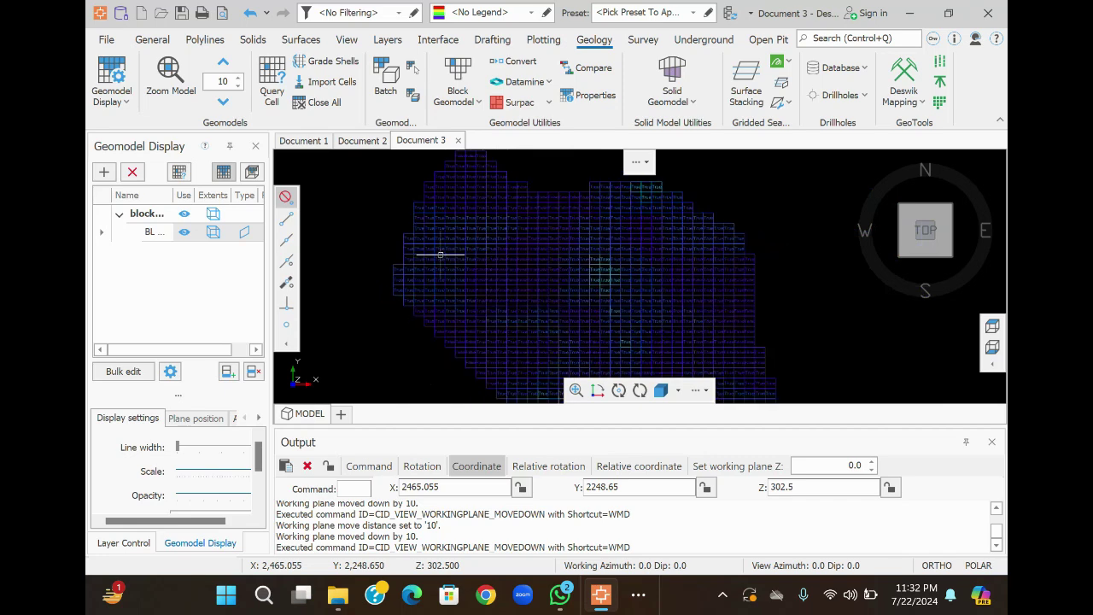
scroll(640, 243, up, 3)
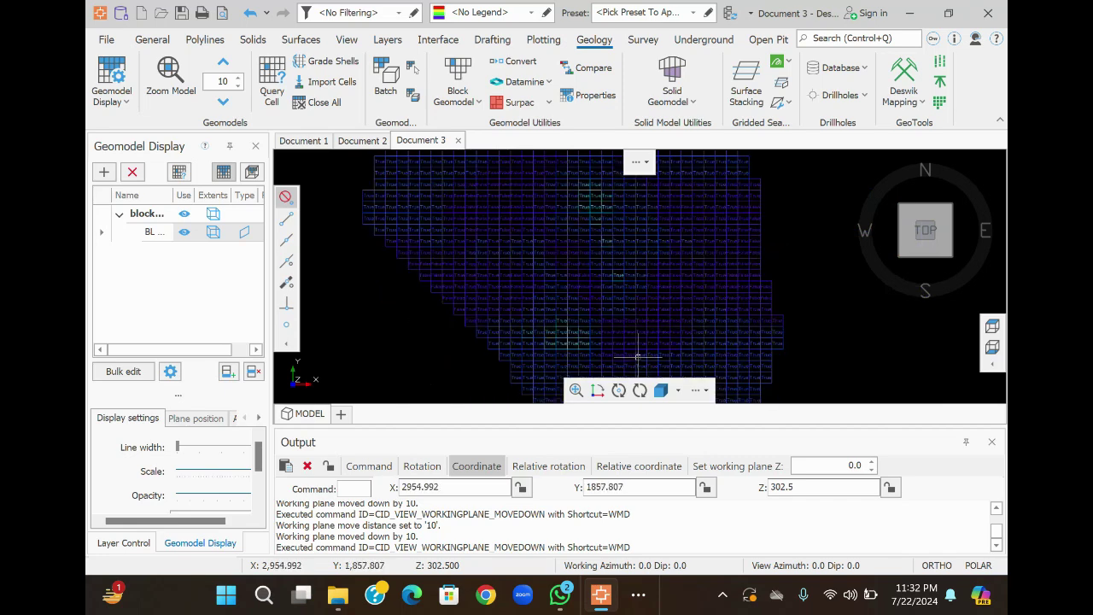
scroll(564, 300, up, 2)
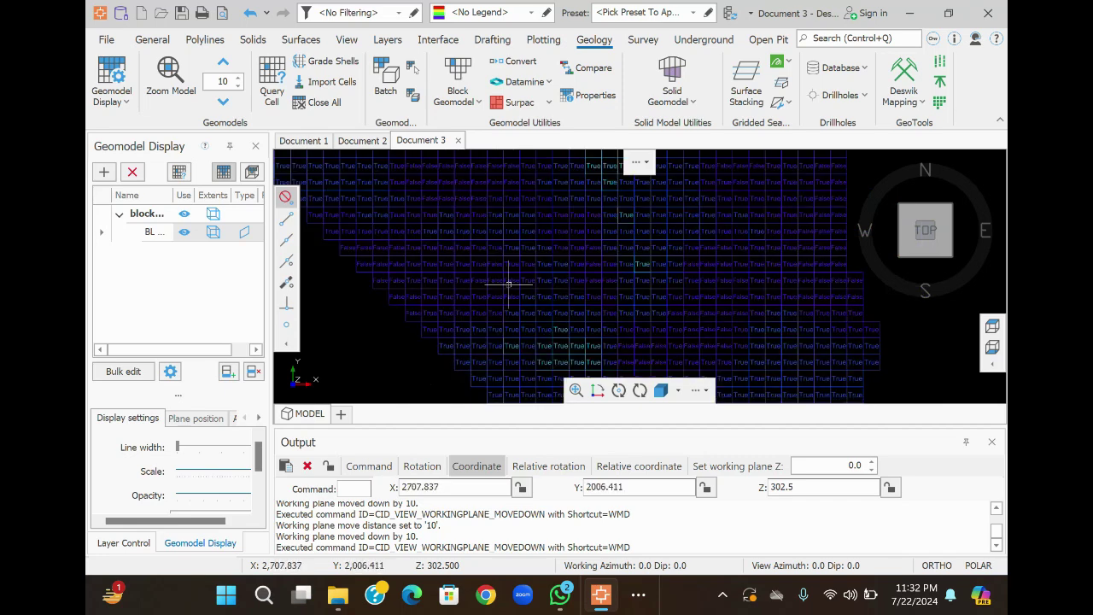
scroll(737, 316, down, 3)
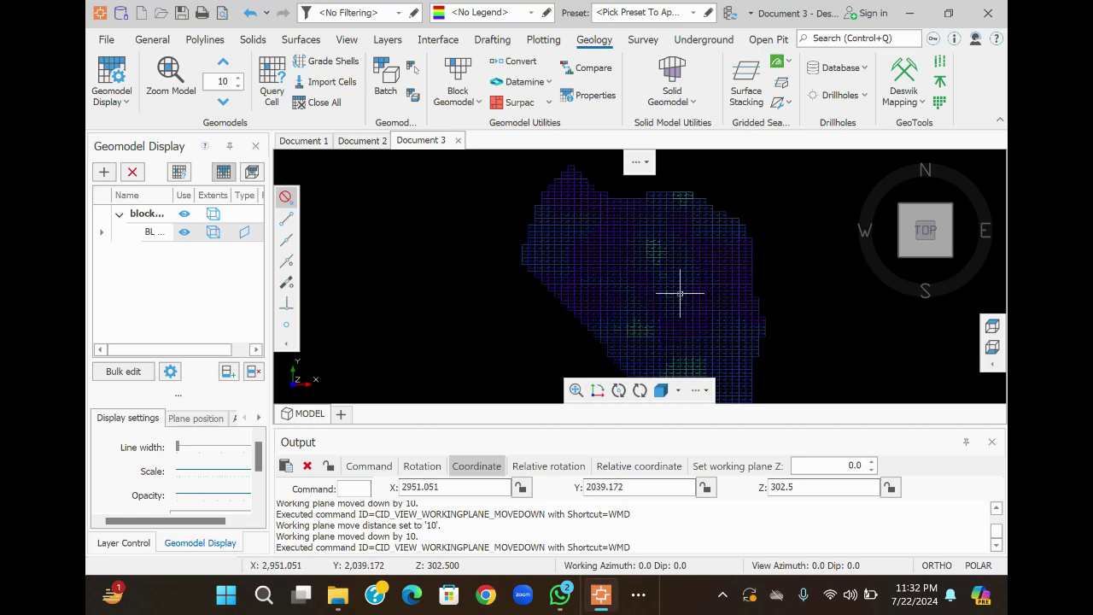
scroll(505, 292, down, 1)
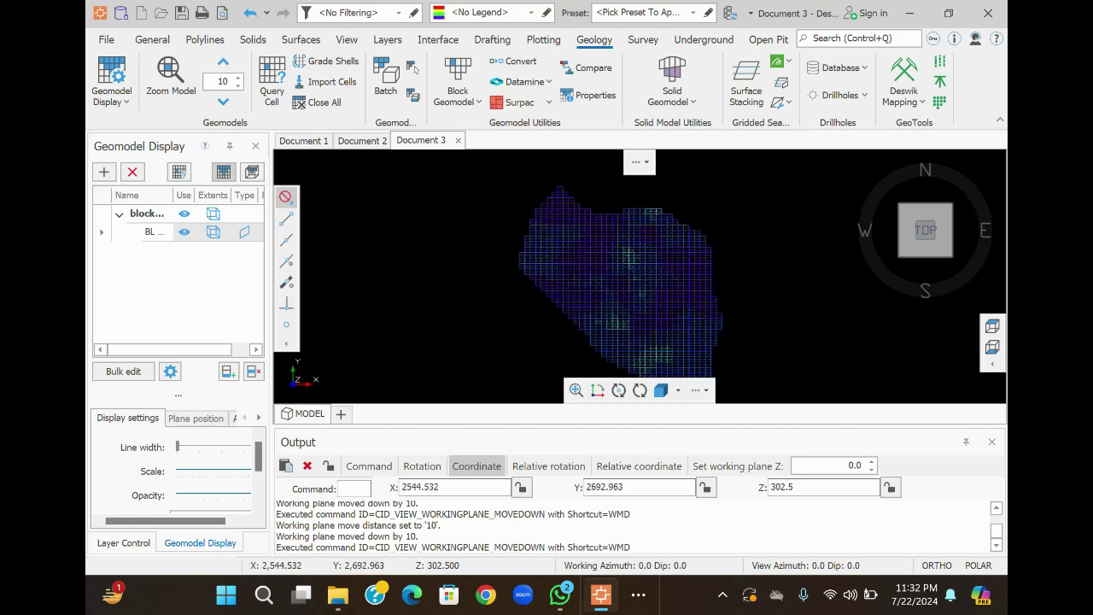
- Show the CU legend window, check its grade ranges and colours beside the slice, and close it
click(346, 40)
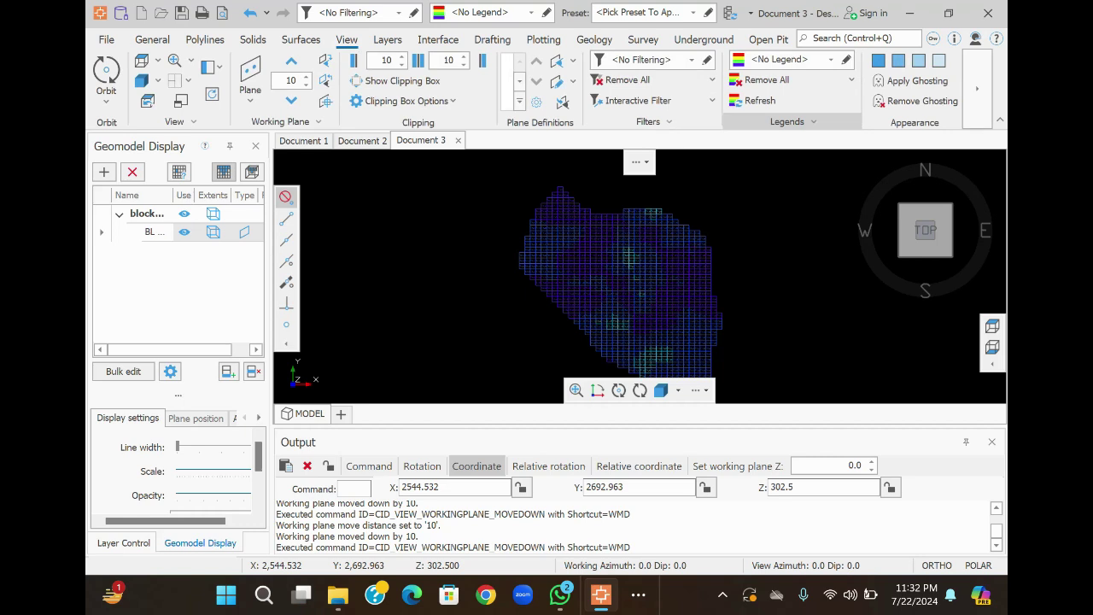
click(811, 122)
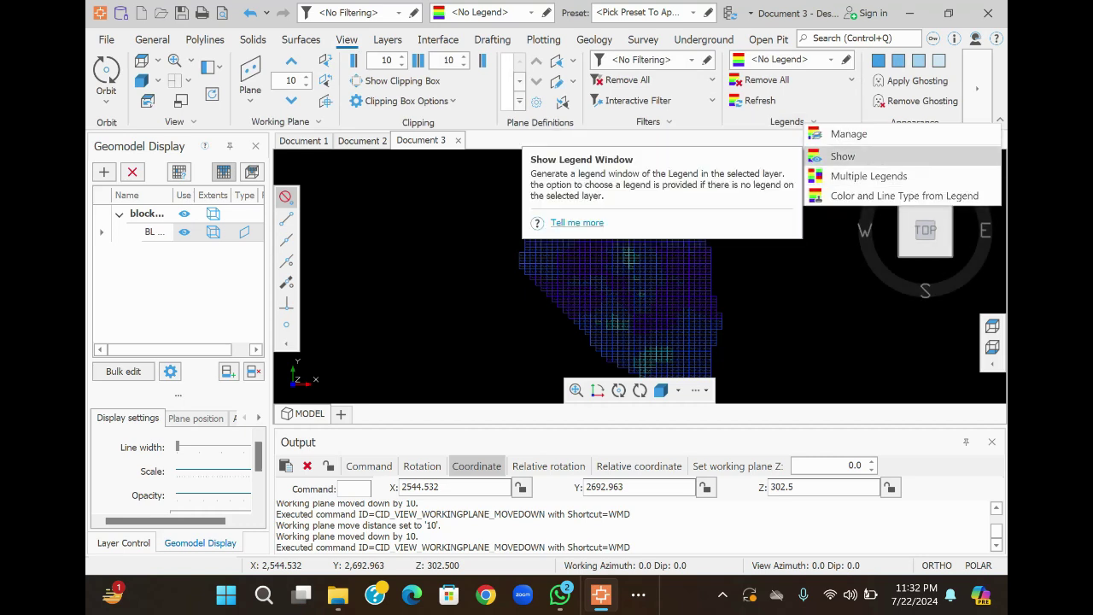
click(842, 156)
click(554, 146)
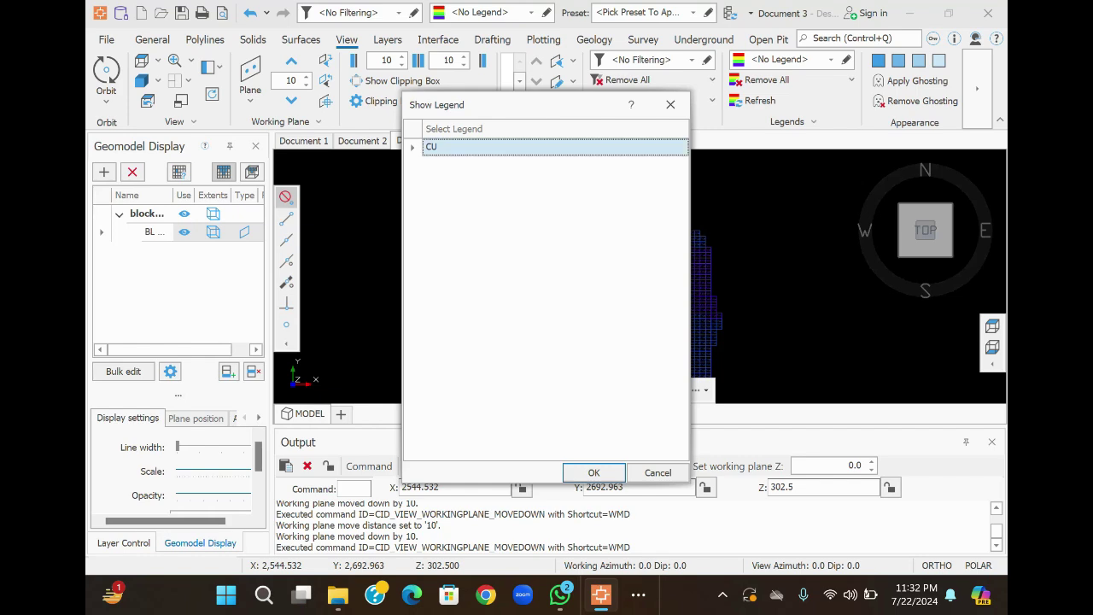
key(Return)
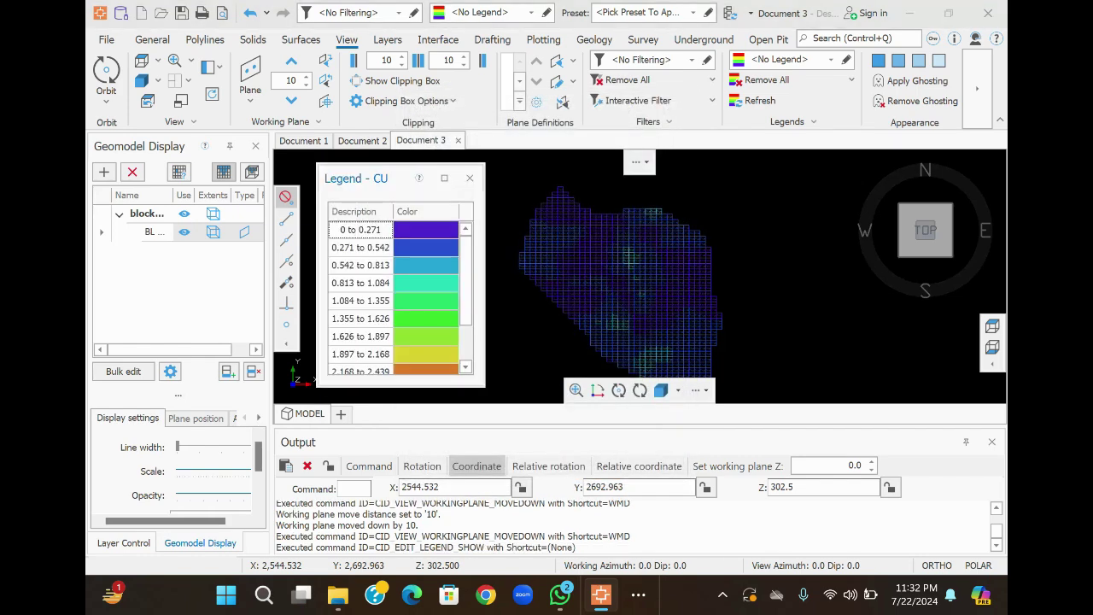
drag(358, 178, 385, 179)
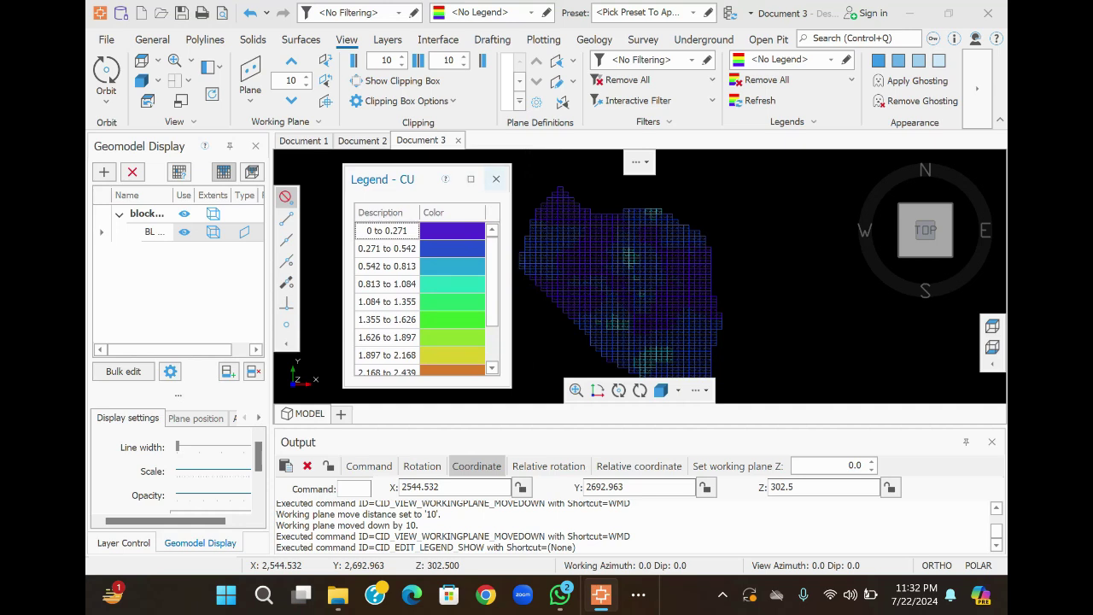
click(495, 179)
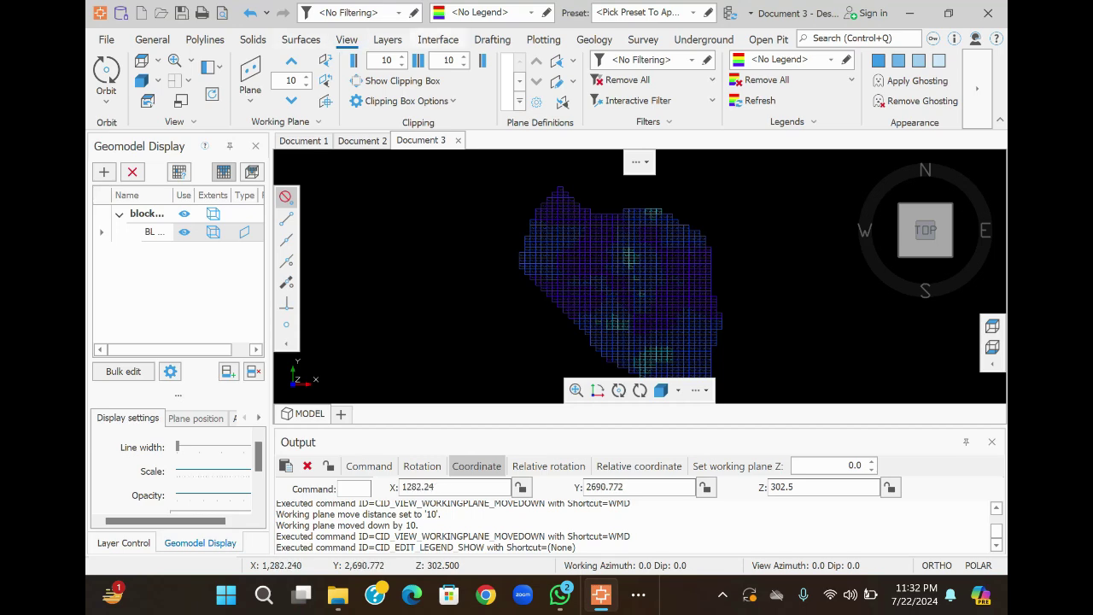
click(152, 39)
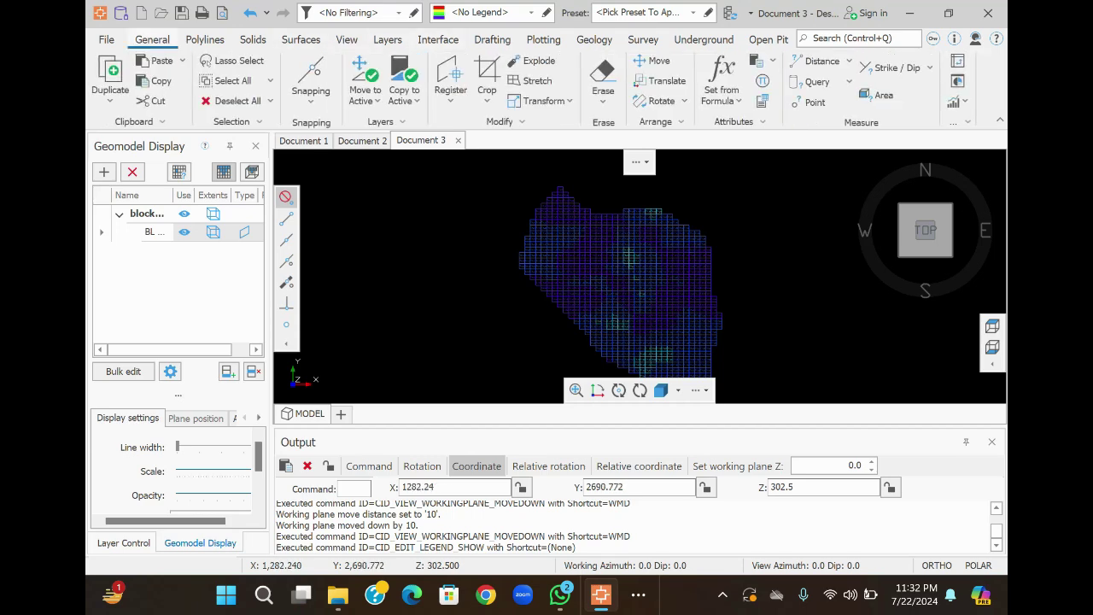
click(595, 39)
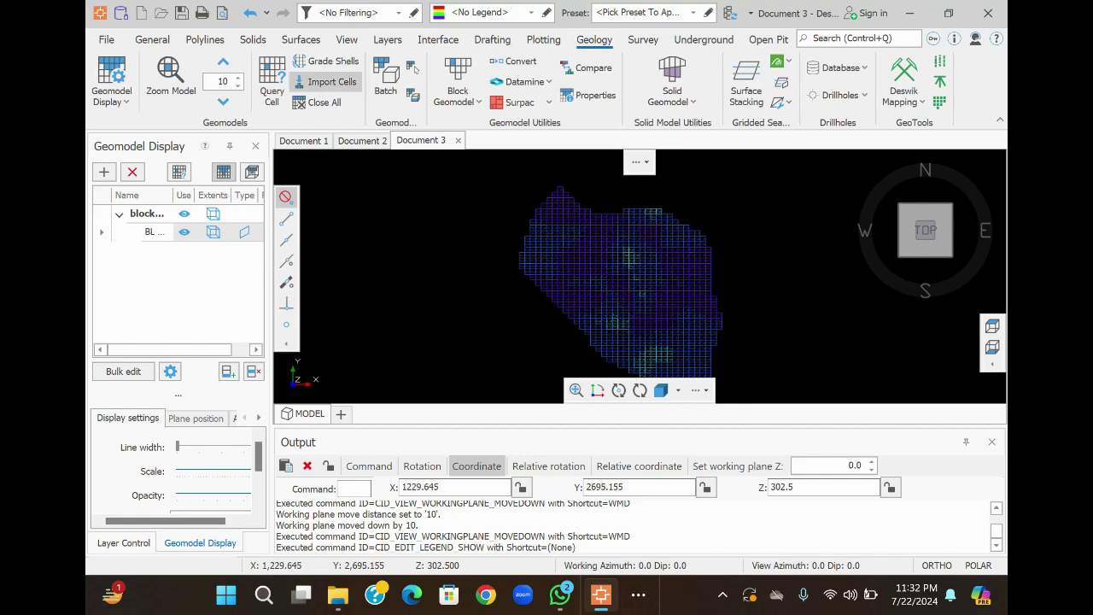
click(387, 39)
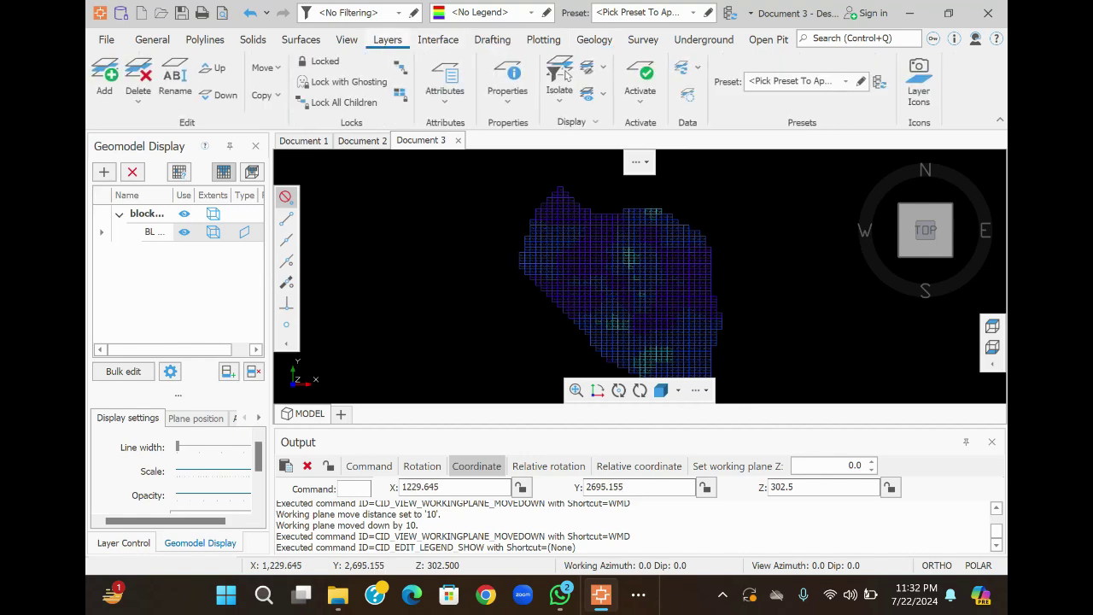
- Define a vertical working plane by two points running west to east across the middle of the block model
click(347, 39)
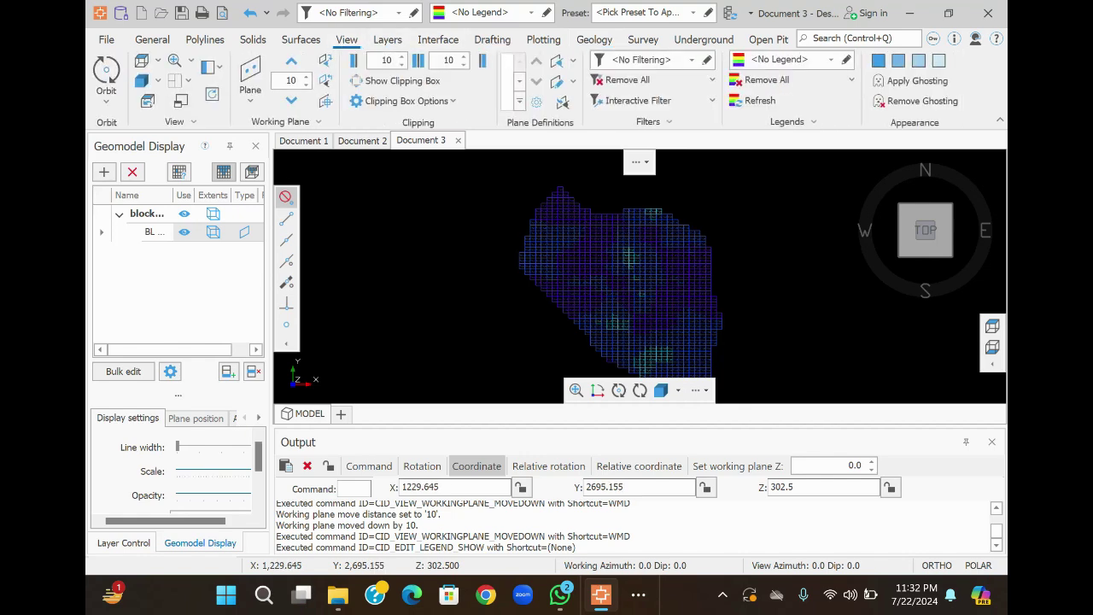
click(249, 82)
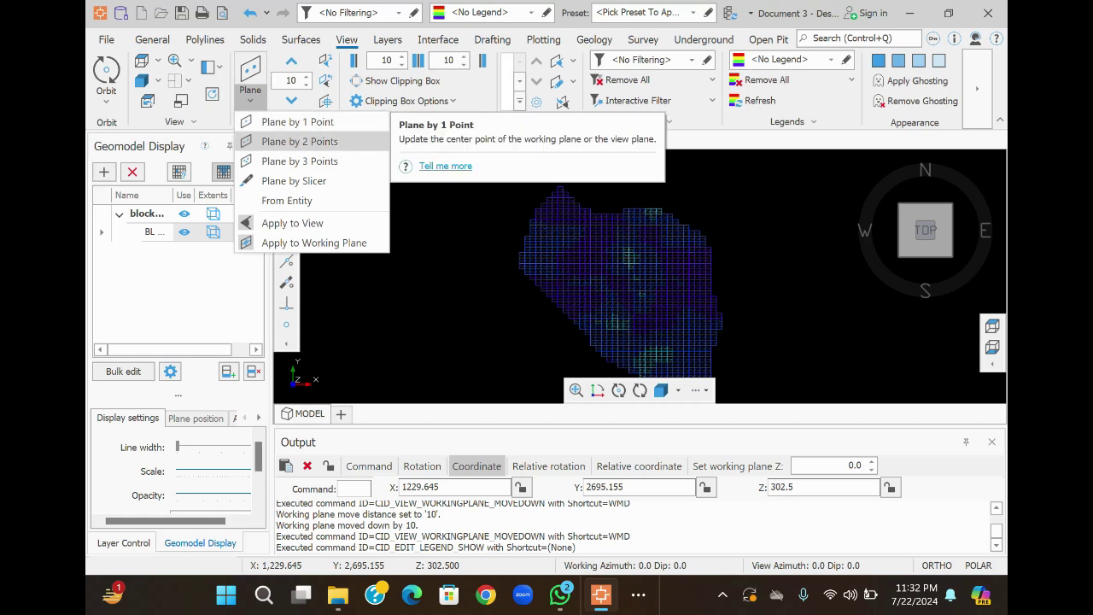
click(299, 142)
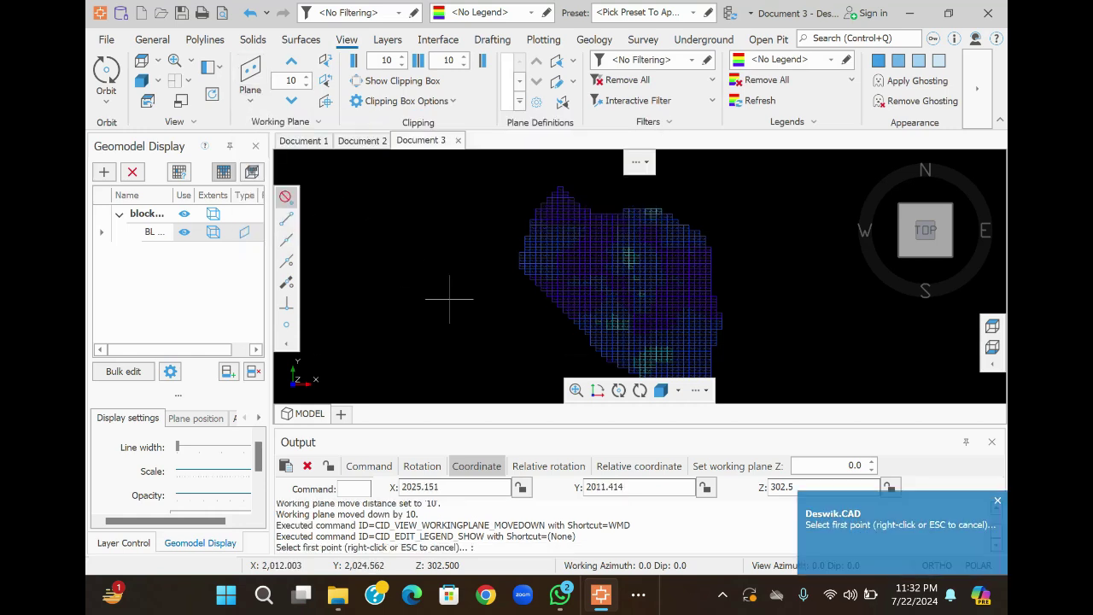
click(406, 274)
click(794, 271)
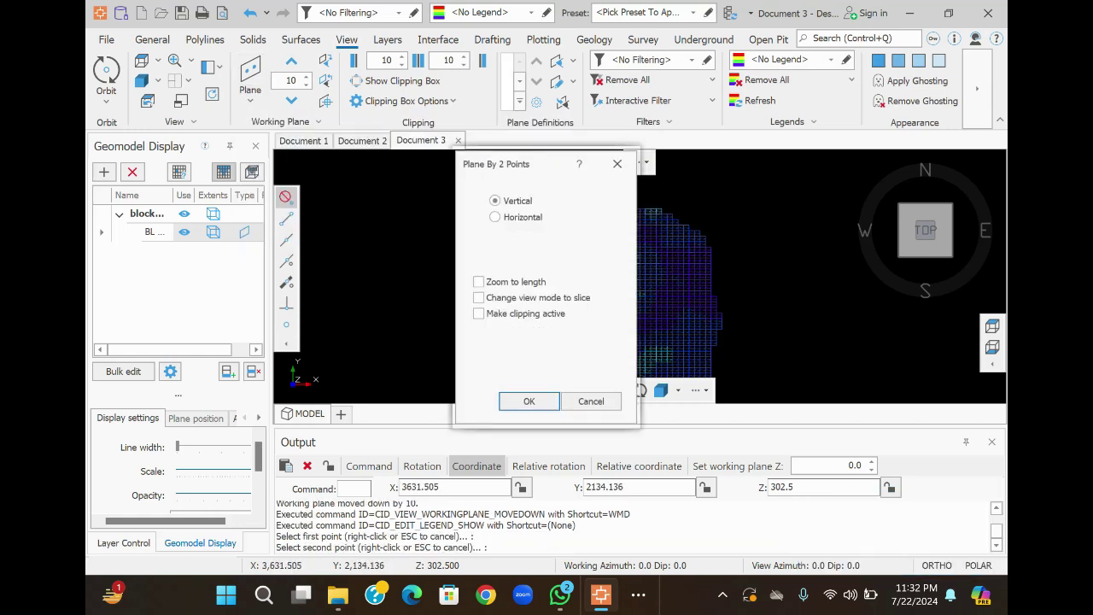
click(494, 197)
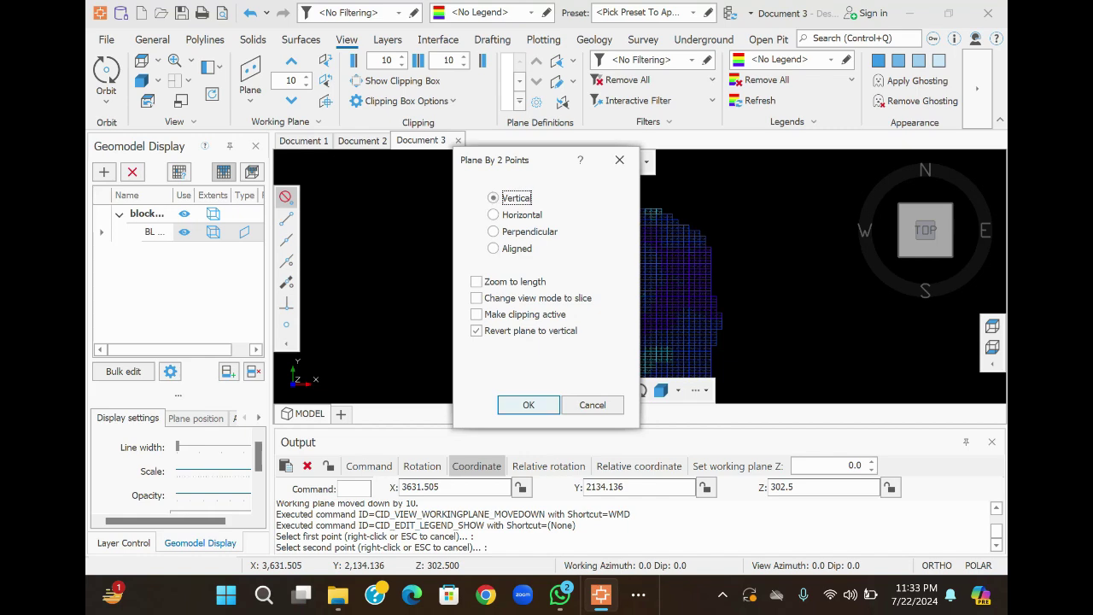
click(529, 405)
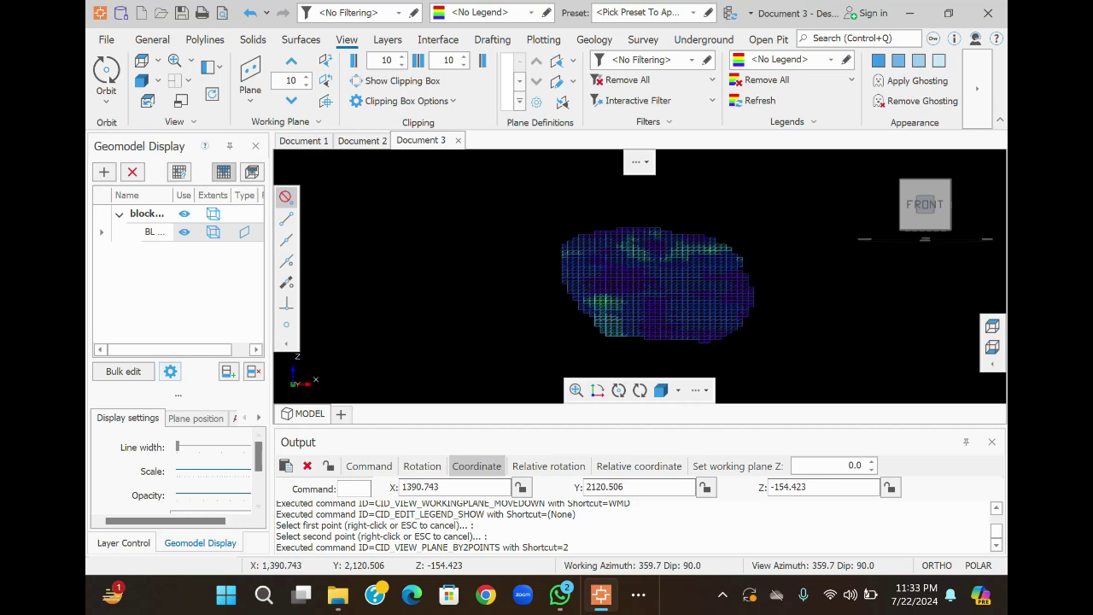
- Show the TOPOGRAPHY layer and orbit the terrain together with the vertical block model section
click(123, 542)
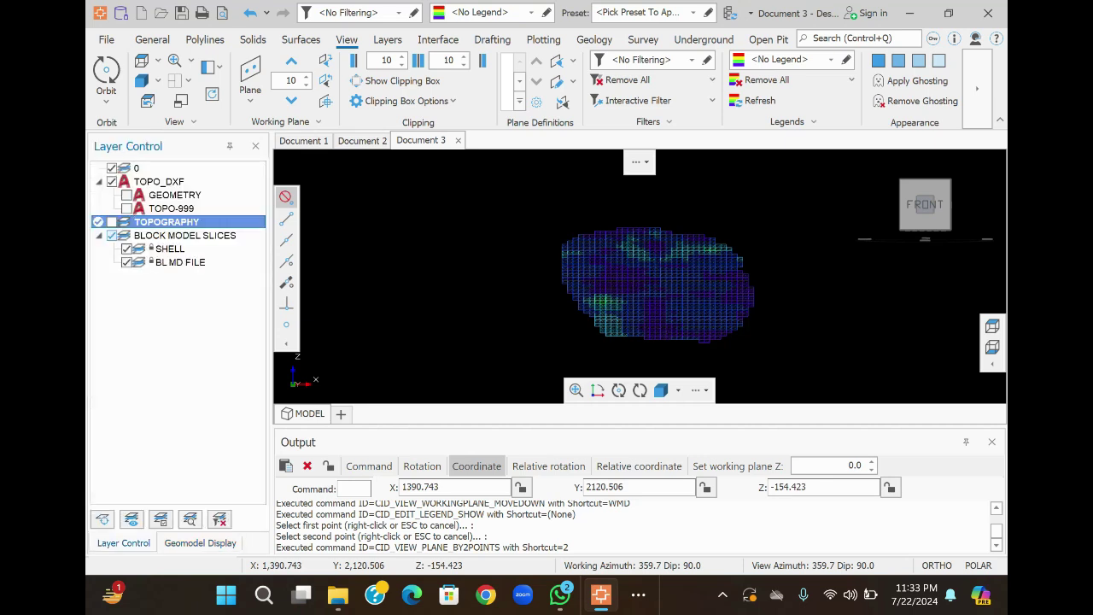
click(111, 222)
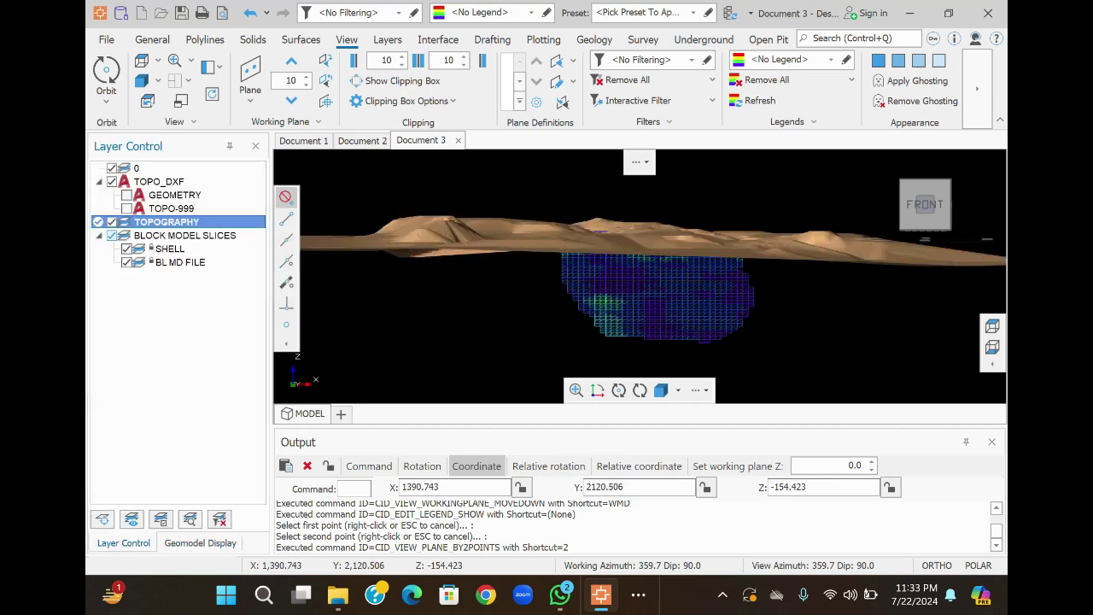
drag(527, 224, 843, 337)
middle_drag(844, 336, 931, 228)
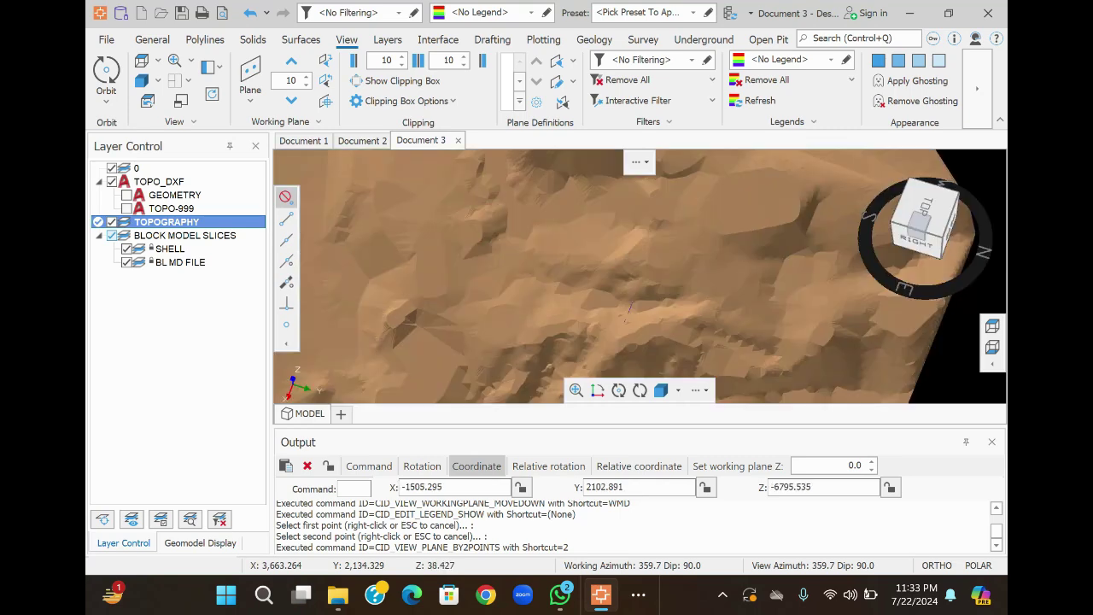
middle_drag(629, 308, 611, 201)
middle_drag(826, 177, 791, 166)
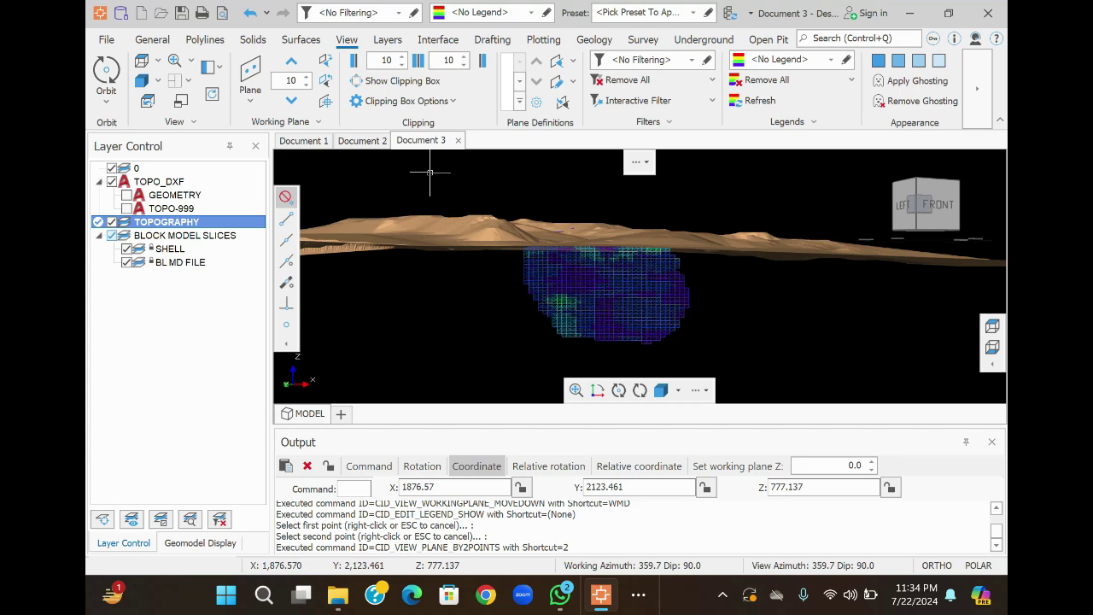
- Try the 2D Slicing view mode, switch to 3D Slicing, and inspect the block section against the topography profile
click(158, 81)
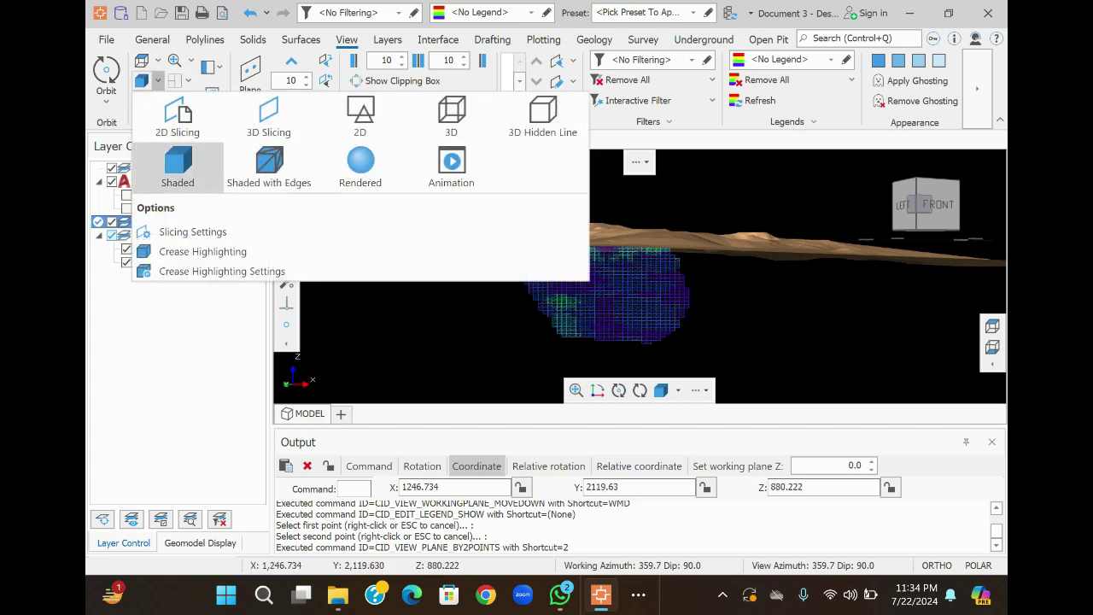
click(177, 115)
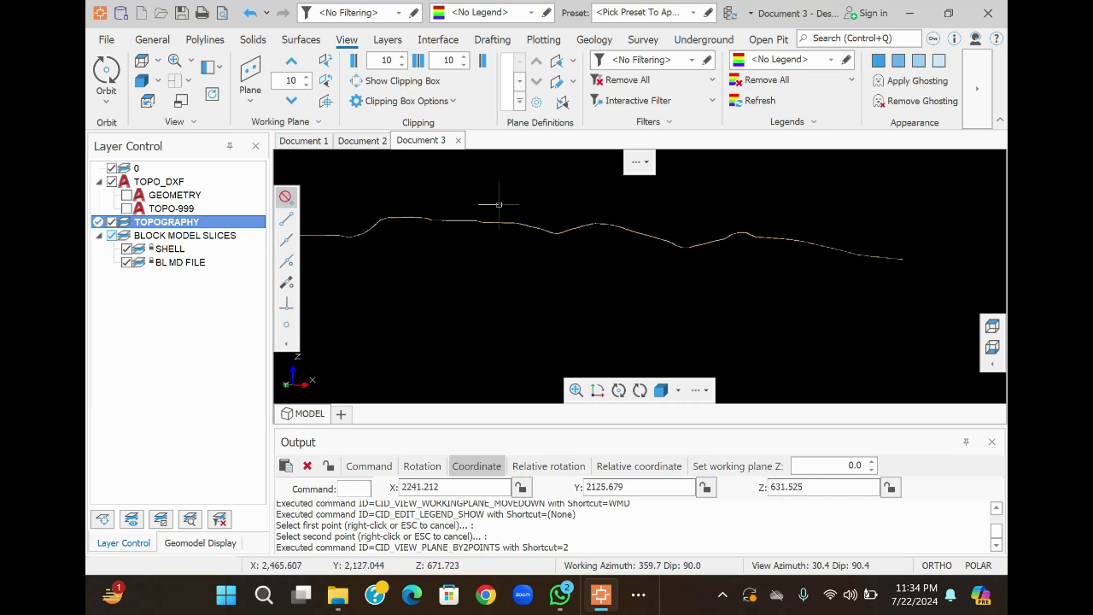
click(150, 79)
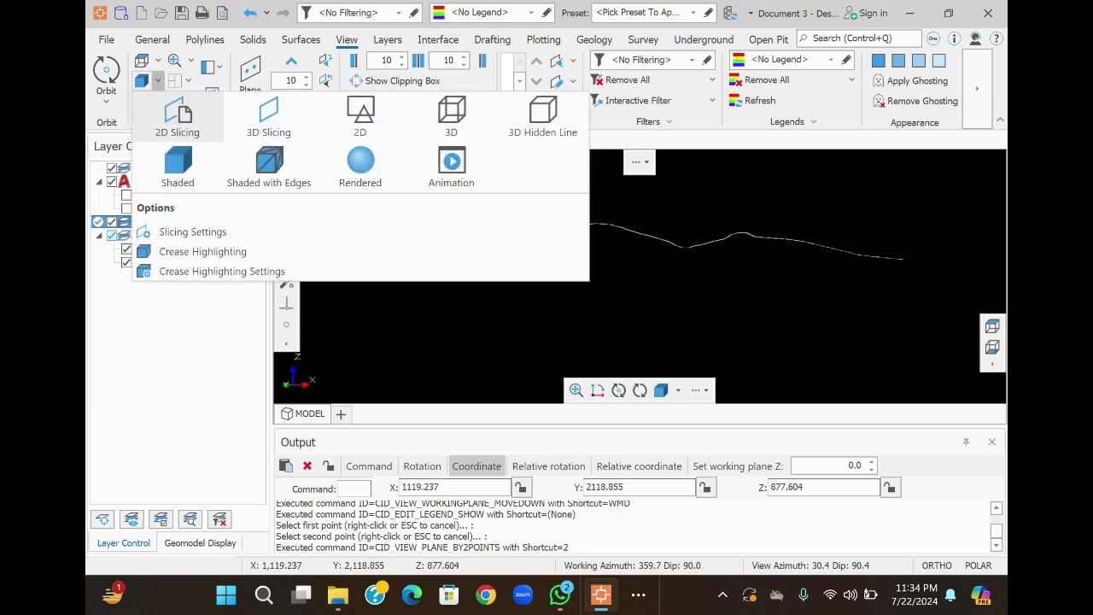
click(269, 118)
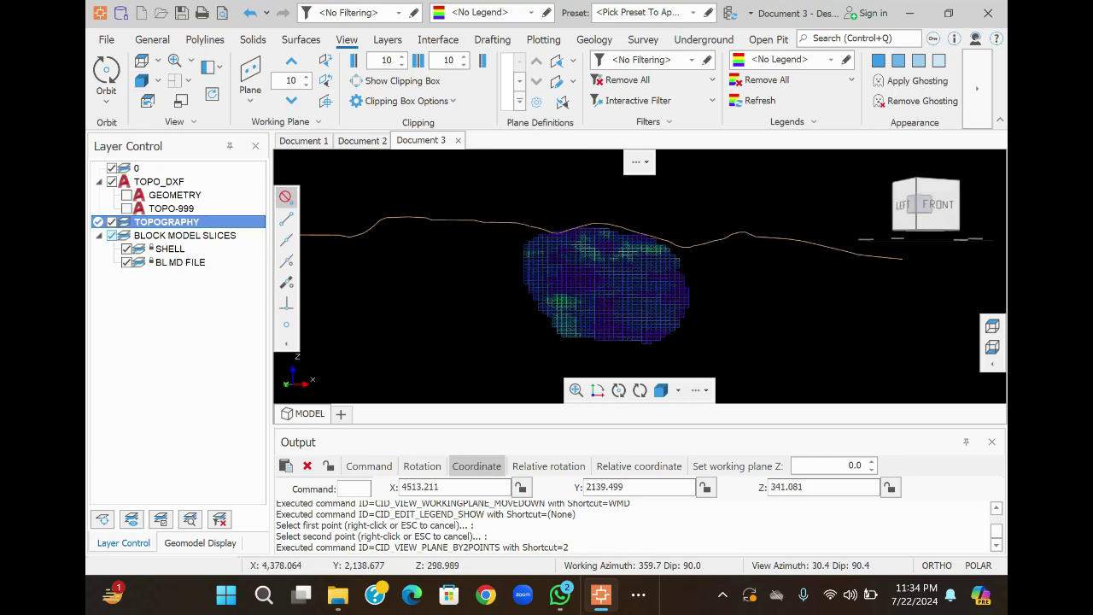
shift+middle_drag(641, 275, 649, 316)
drag(890, 242, 909, 220)
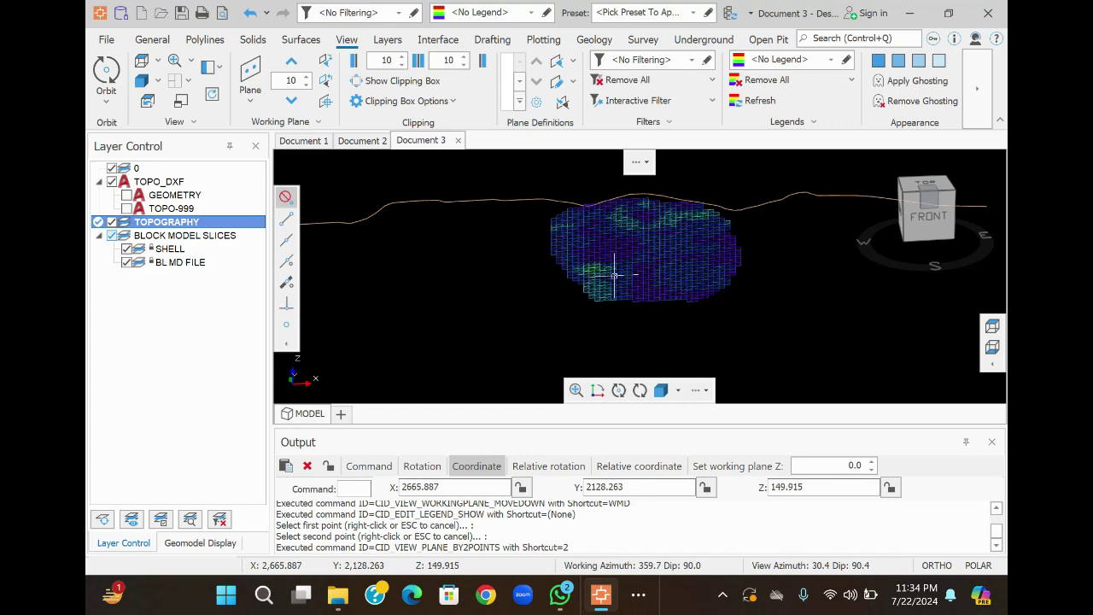
- Return the view mode to Shaded to display the full topography surface
click(158, 79)
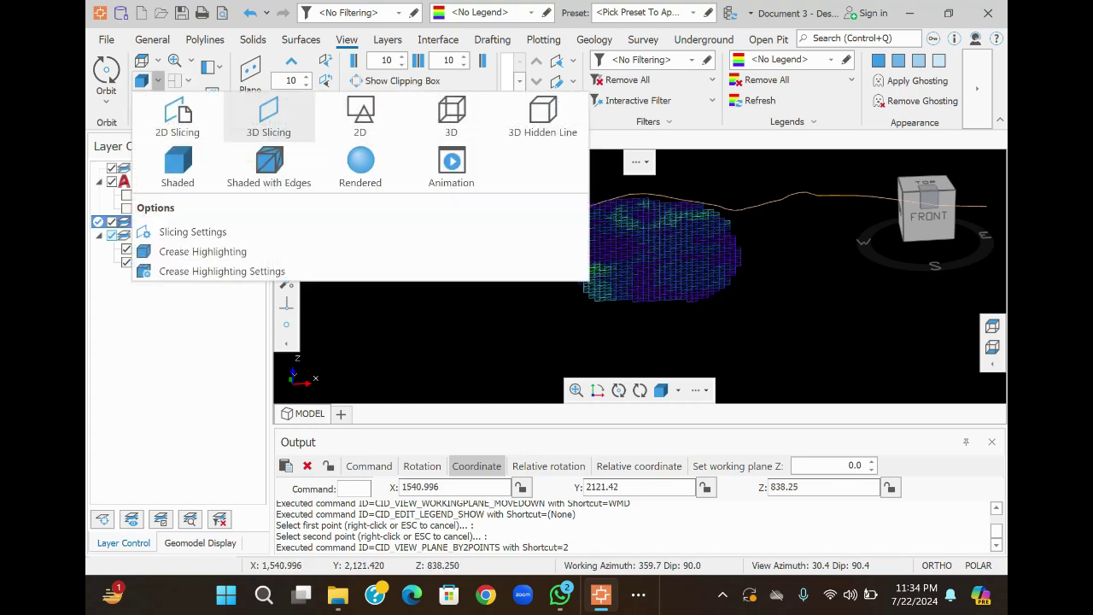
click(269, 120)
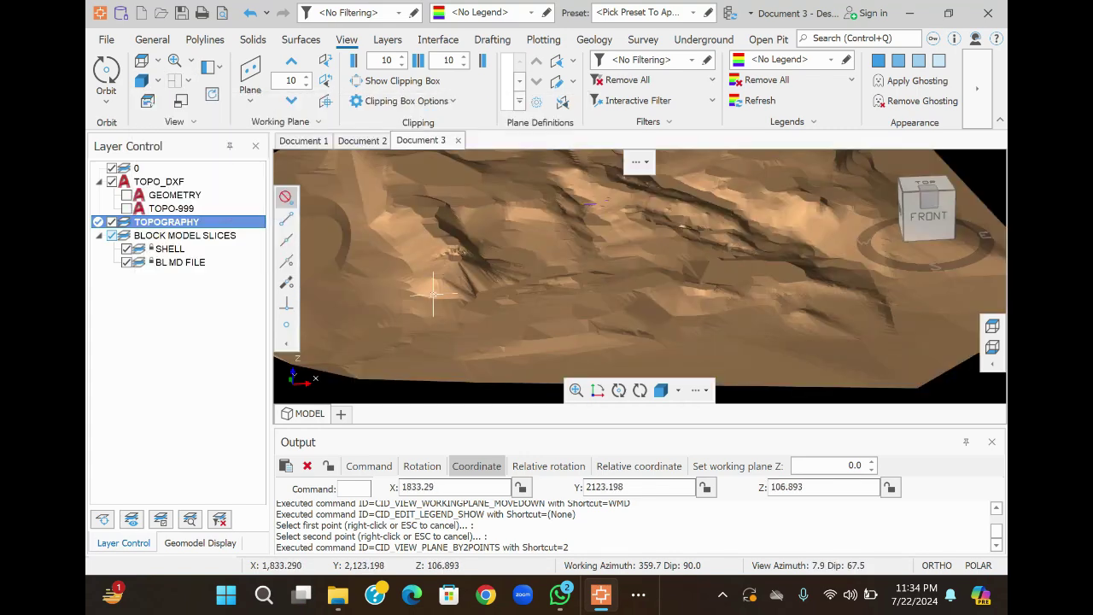